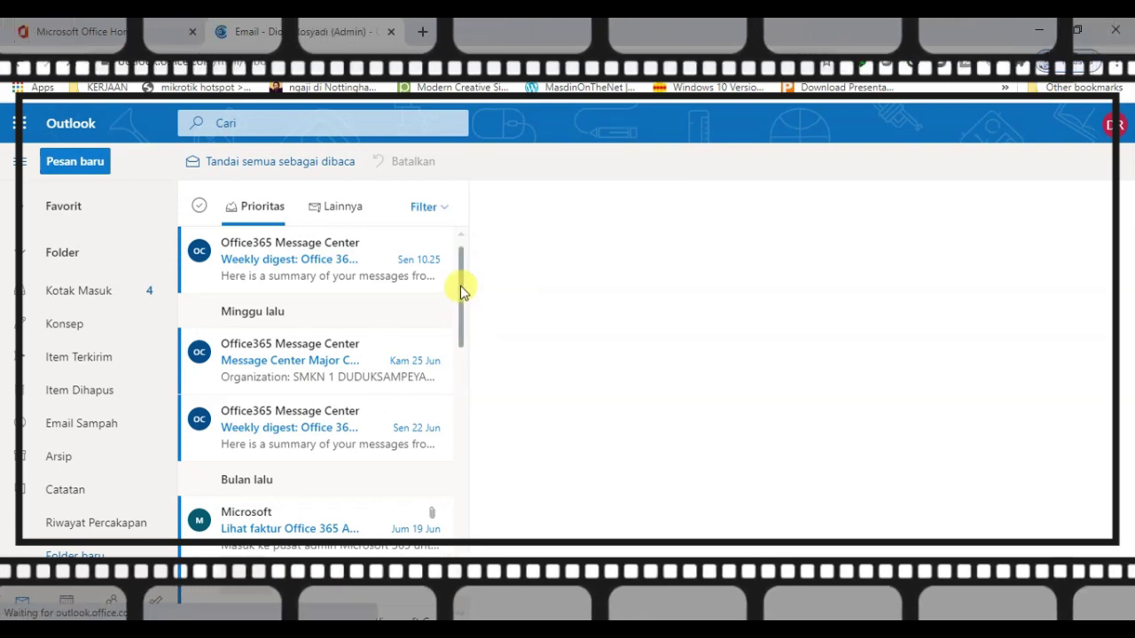
# Open the Microsoft Support '[Case] education tag' reply with the O365 Edu Validation - idn.docx attachment
pyautogui.moveTo(460, 359); pyautogui.dragTo(461, 554)
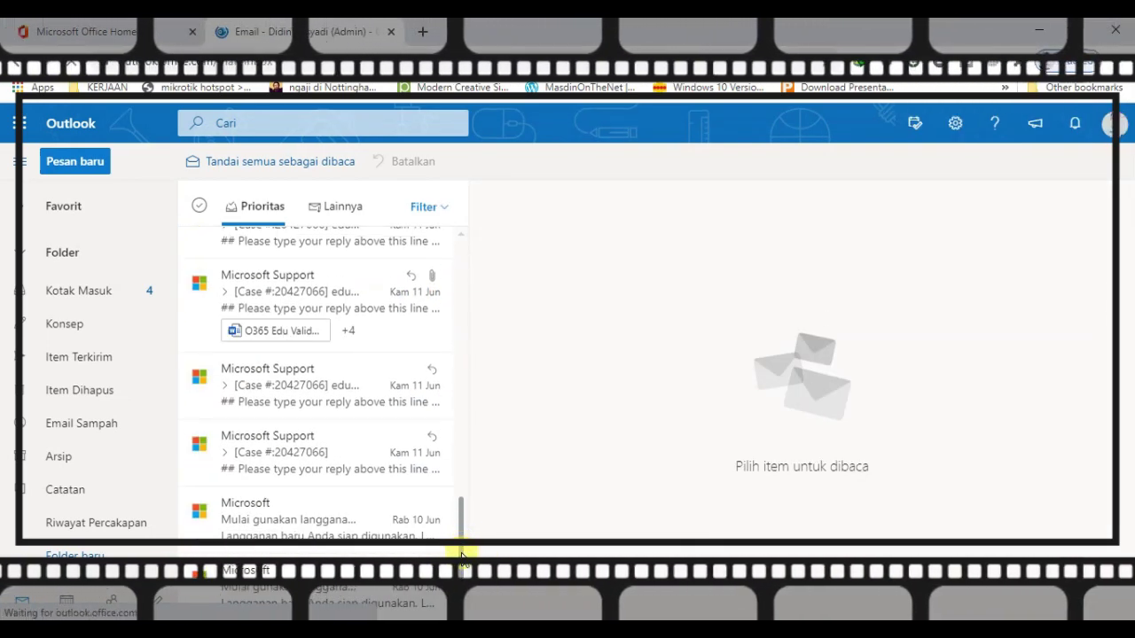
pyautogui.click(331, 290)
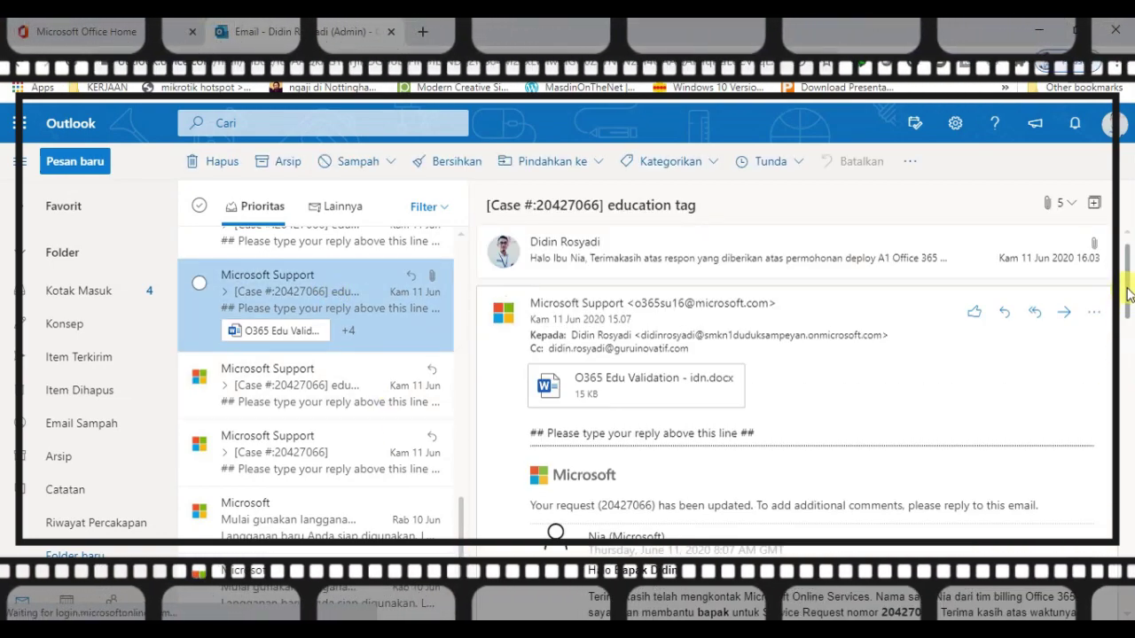
pyautogui.moveTo(1127, 286); pyautogui.dragTo(1122, 571)
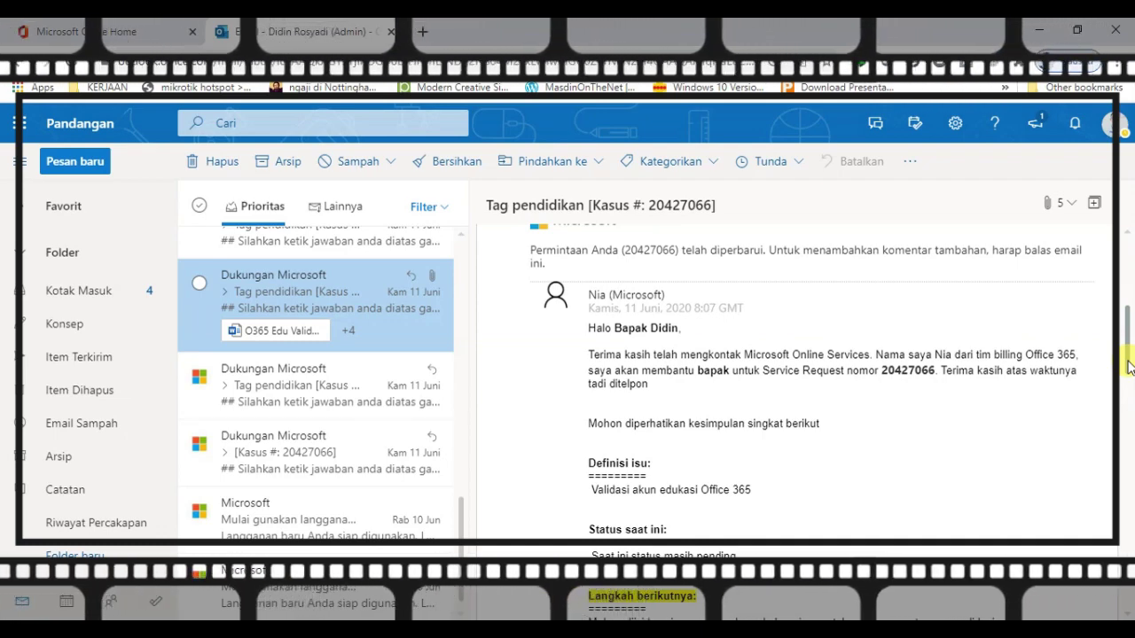
# Read the 'Disetujui: Permintaan Anda…' approval email from Tim Layanan Online Microsoft
pyautogui.scroll(3, 291, 418)
pyautogui.click(292, 418)
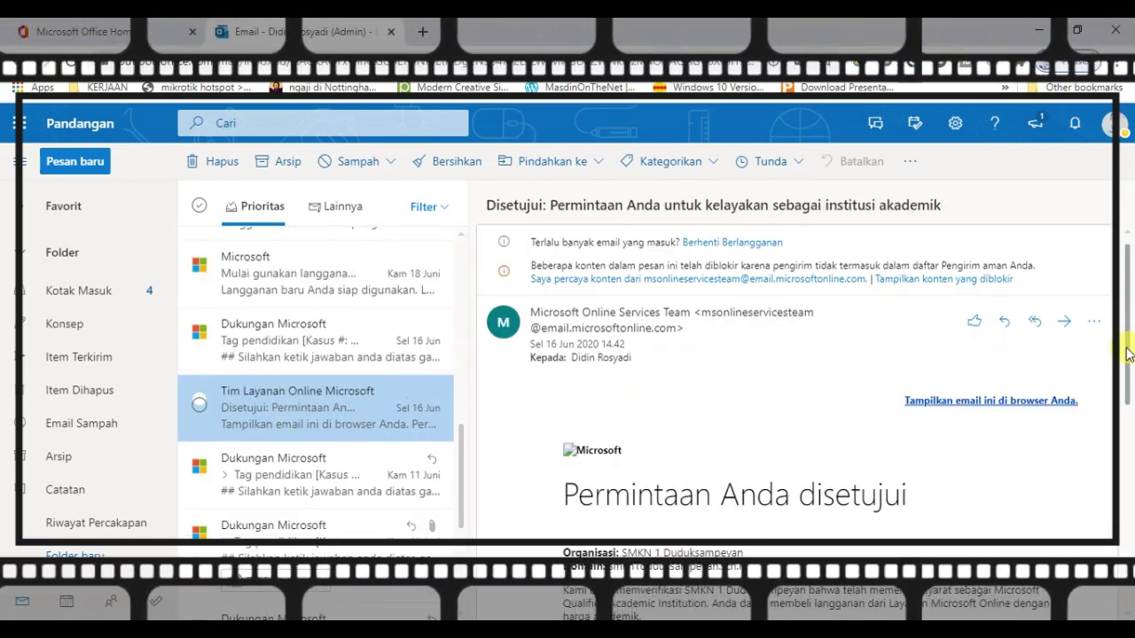
pyautogui.moveTo(1127, 353); pyautogui.dragTo(1130, 440)
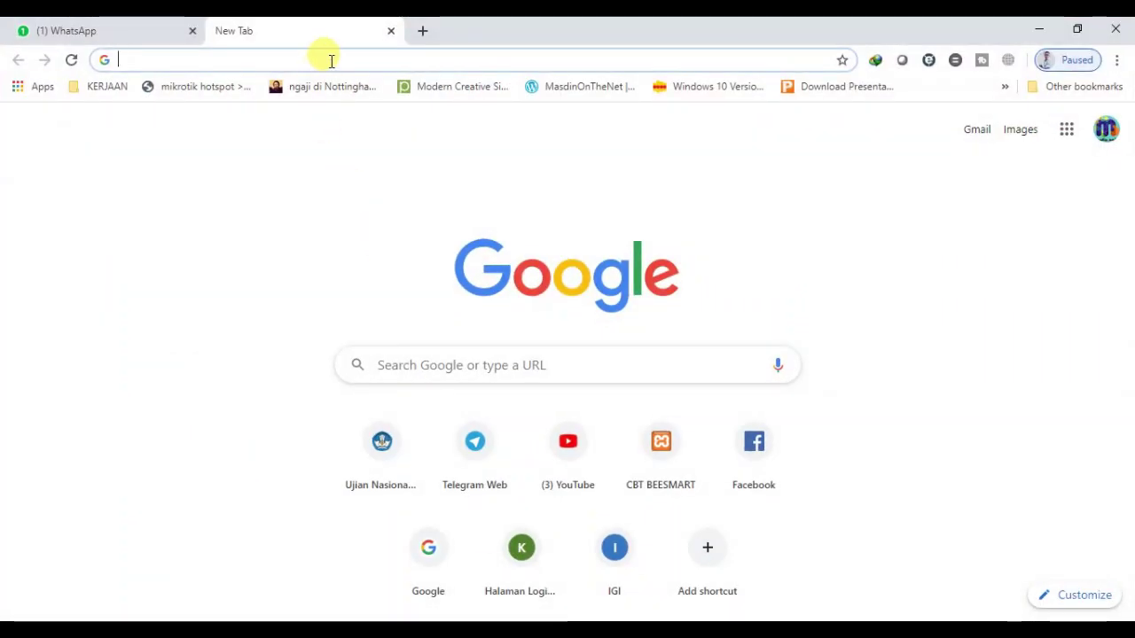
# Load portal.office.com in a new tab and continue to the Admin center
pyautogui.click(330, 60)
pyautogui.write('port')
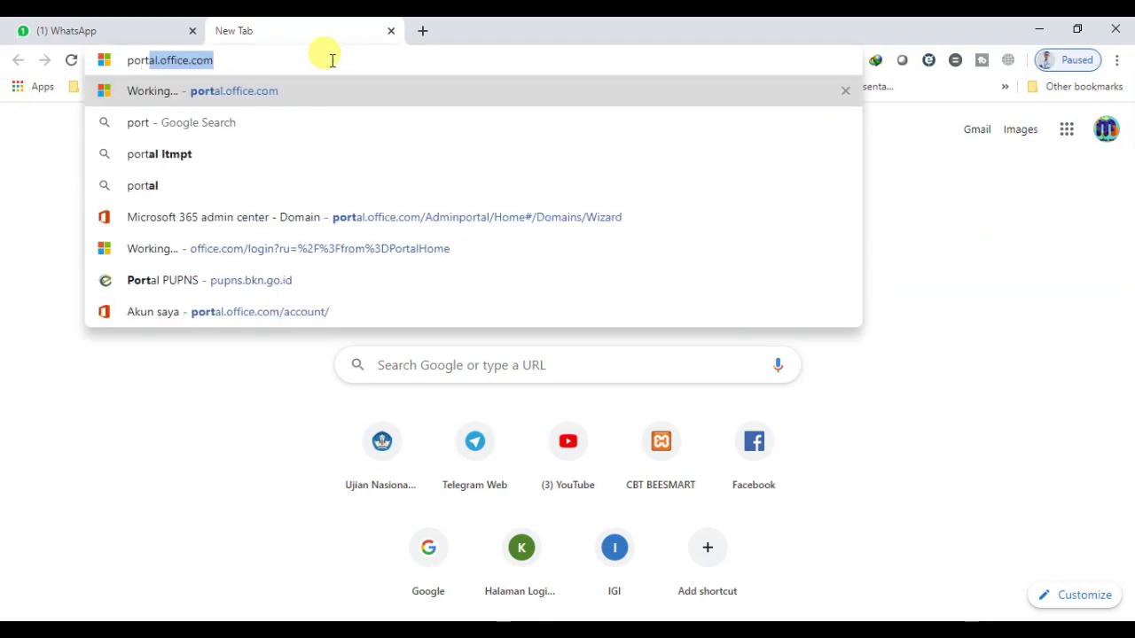
pyautogui.press('Right')
pyautogui.press('Return')
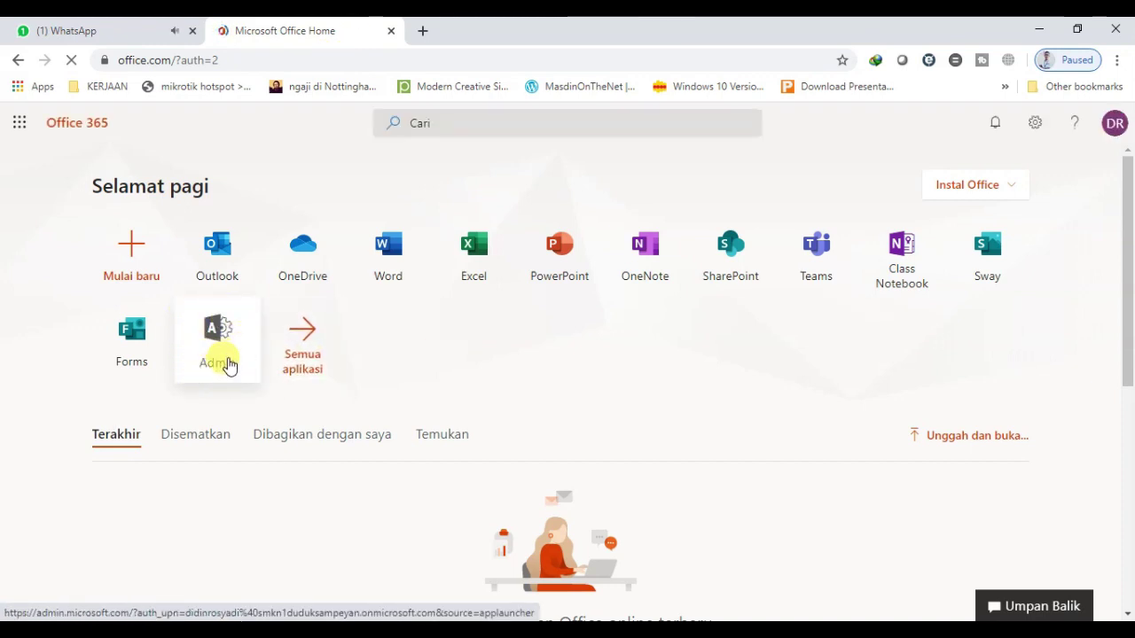
pyautogui.click(227, 361)
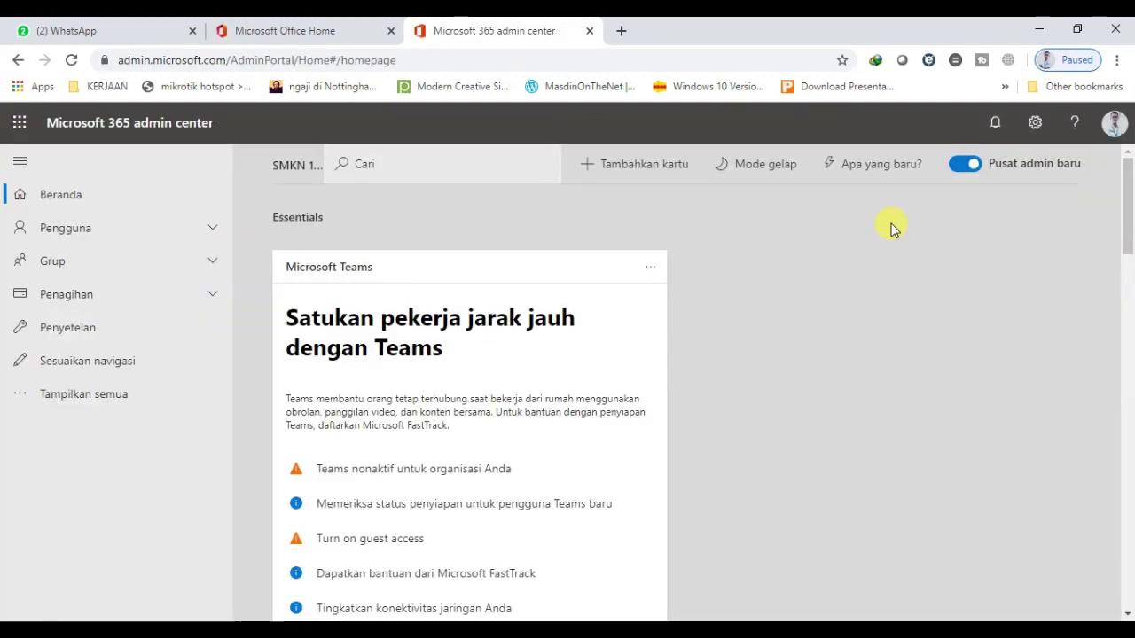
# View the Office 365 A1 student and teacher plans under Penagihan > Lisensi, then open Perlu bantuan?
pyautogui.click(124, 302)
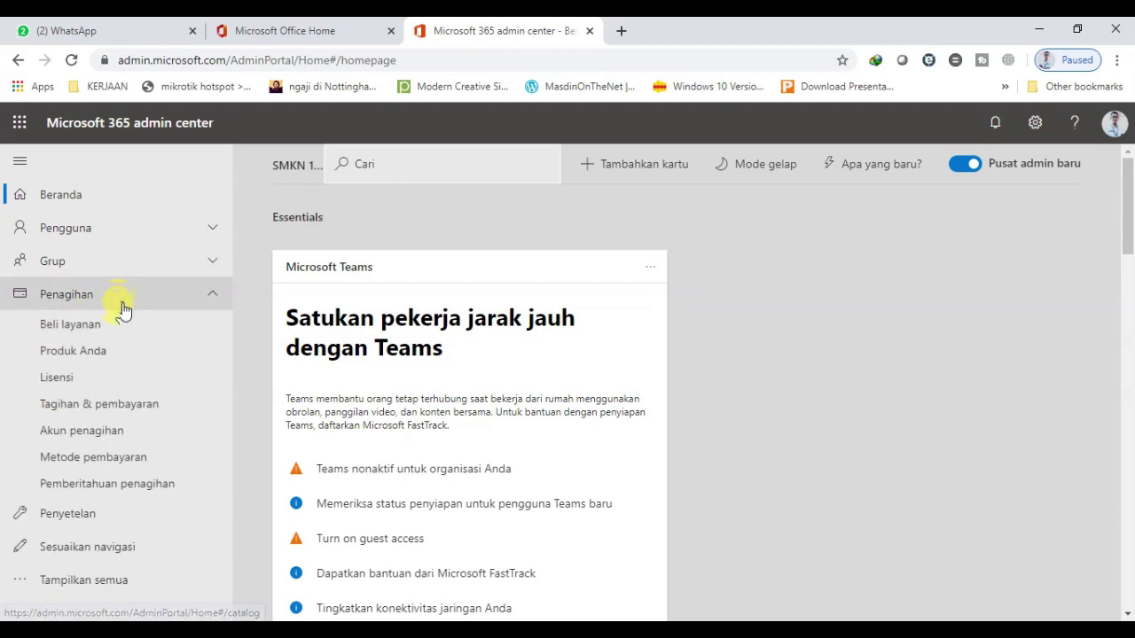
pyautogui.click(62, 380)
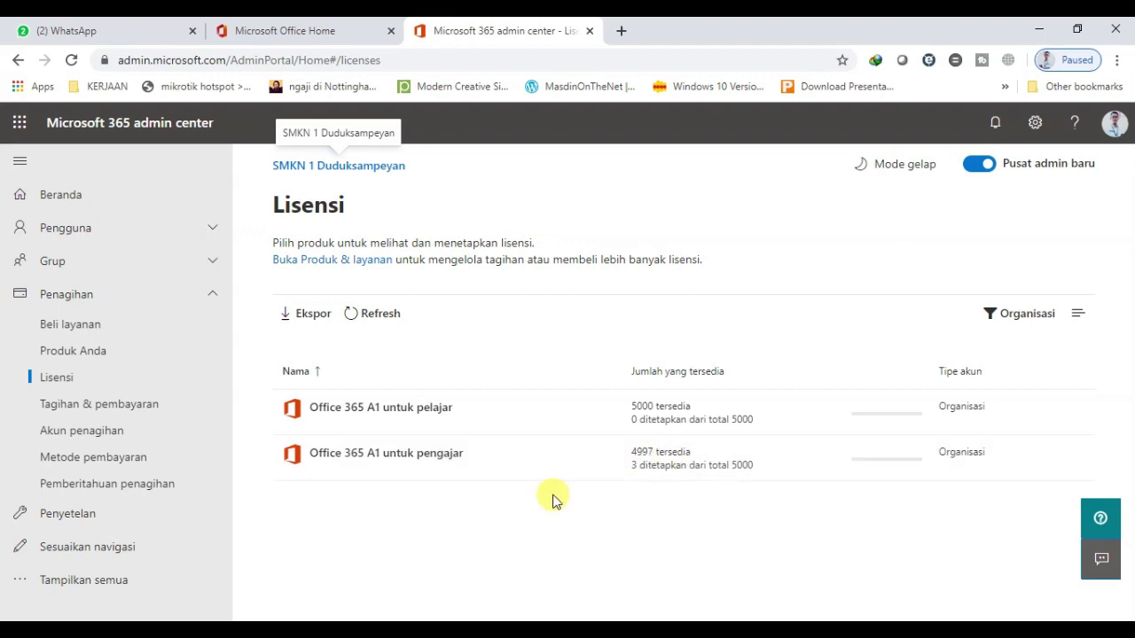
pyautogui.click(1097, 525)
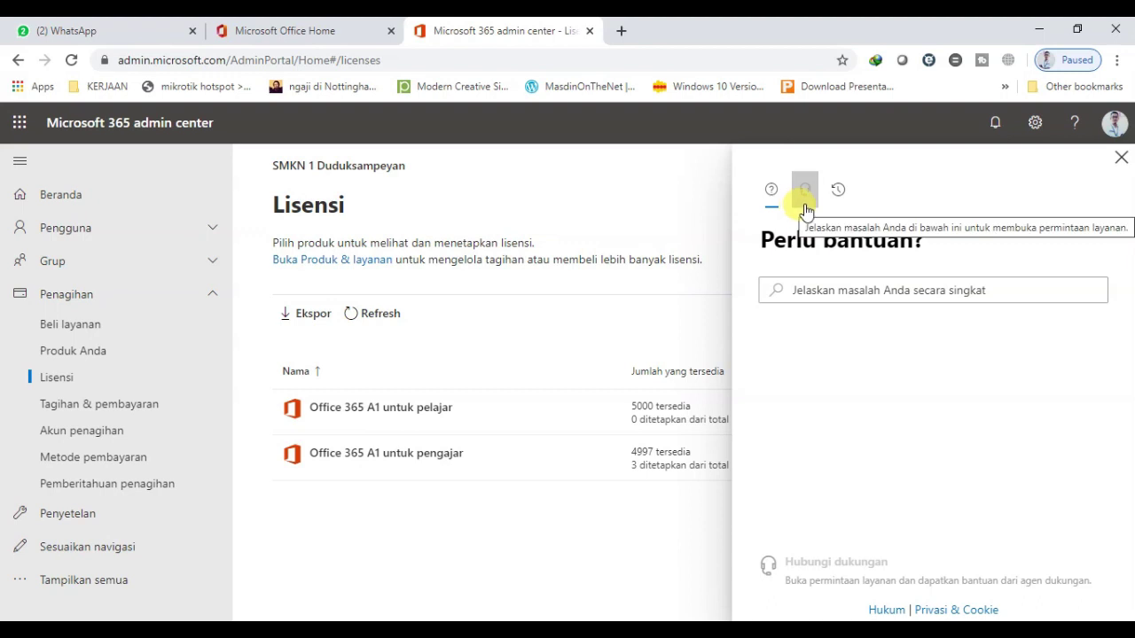
# Search help for 'office 365 A1 for Education' and browse the Microsoft 365 A1 FAQ results
pyautogui.click(798, 290)
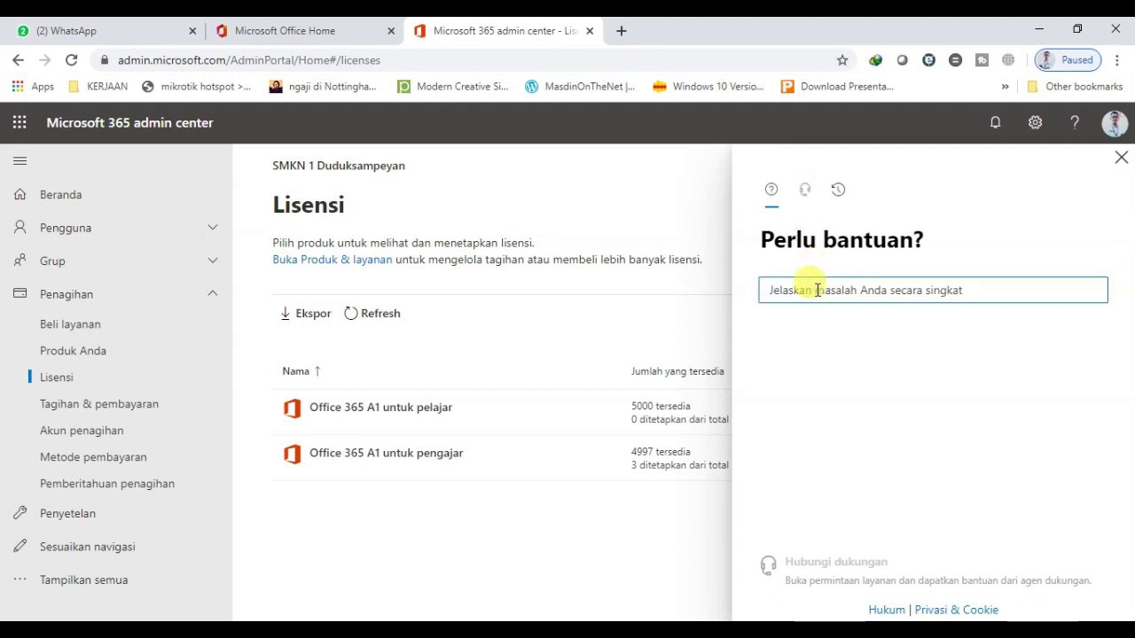
pyautogui.write('office 365 A1 for Education')
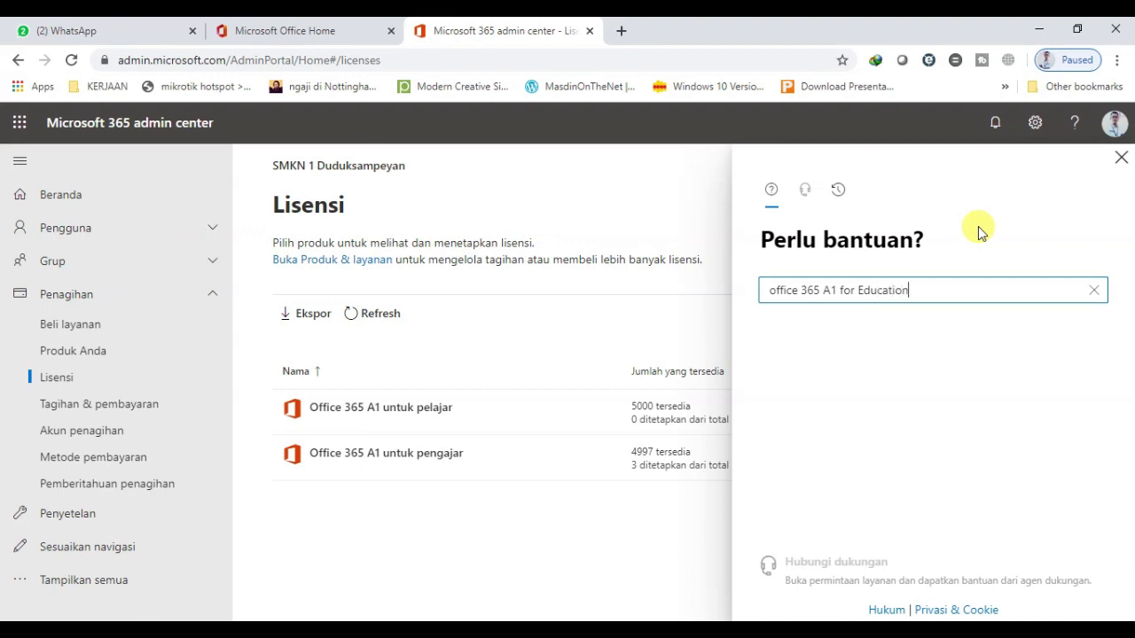
pyautogui.press('Return')
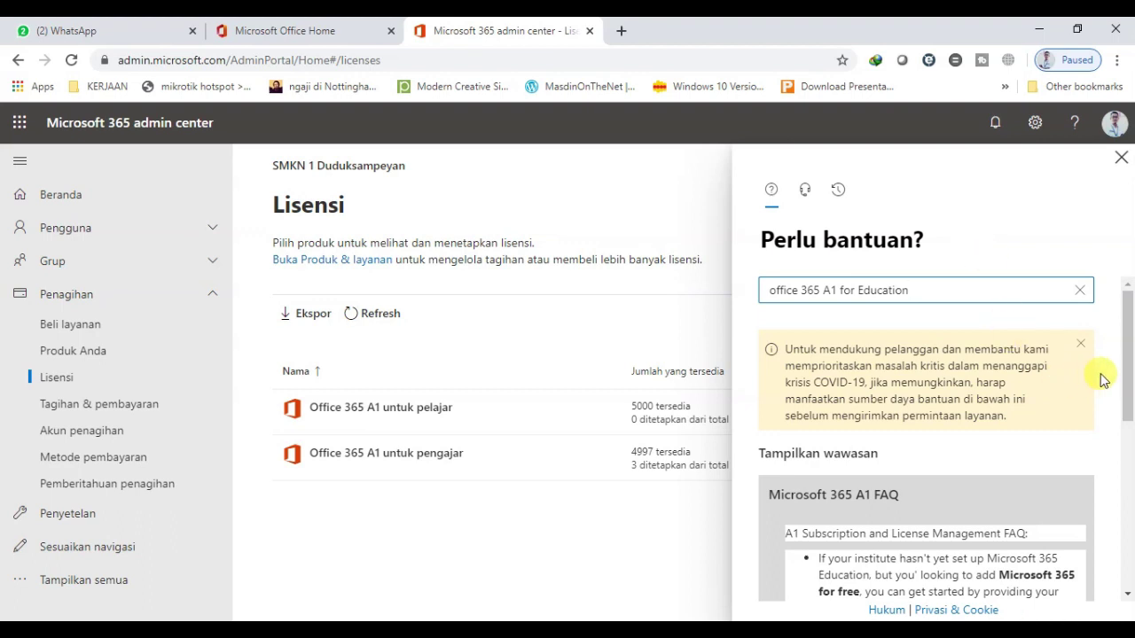
pyautogui.moveTo(1129, 371); pyautogui.dragTo(1128, 448)
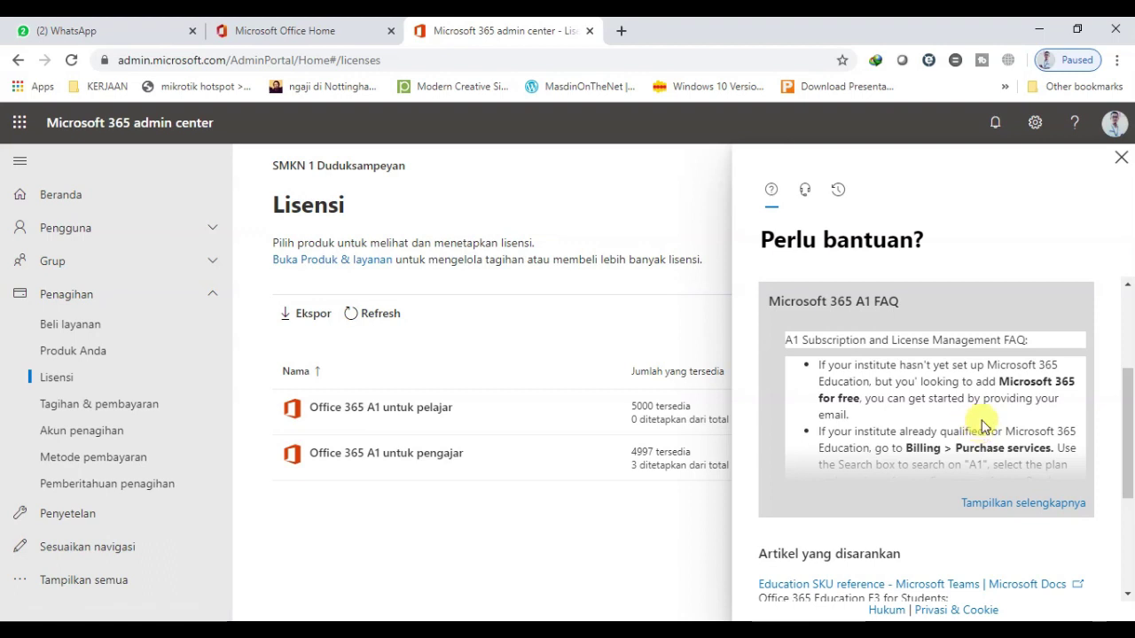
# Expand the Microsoft 365 A1 FAQ into its full support article and scroll through it
pyautogui.click(1007, 505)
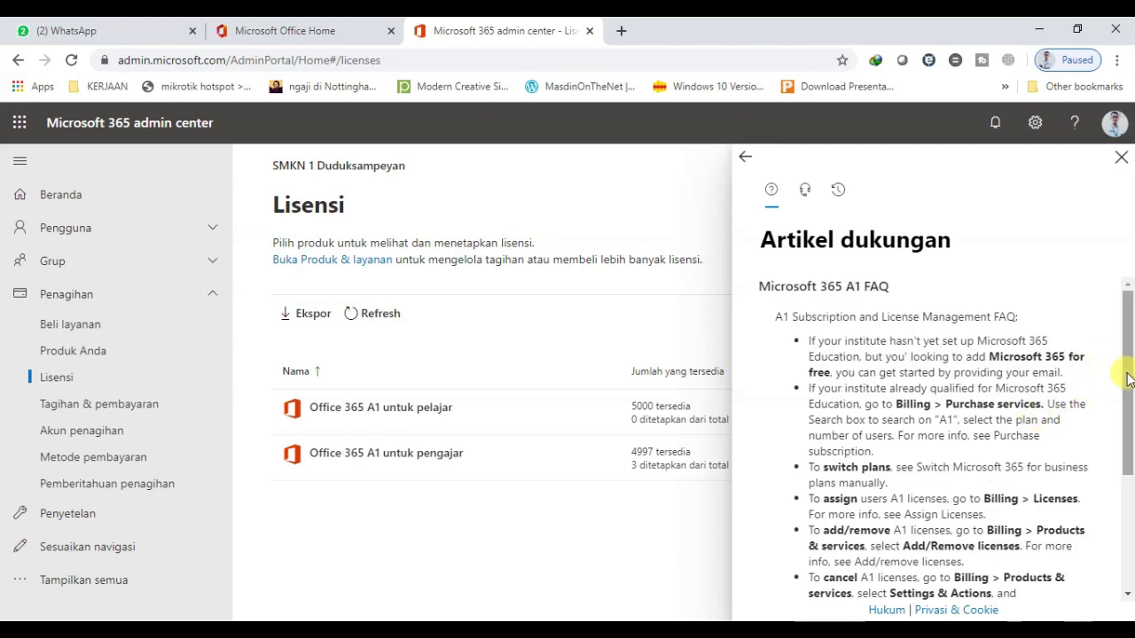
pyautogui.moveTo(1127, 378); pyautogui.dragTo(1127, 424)
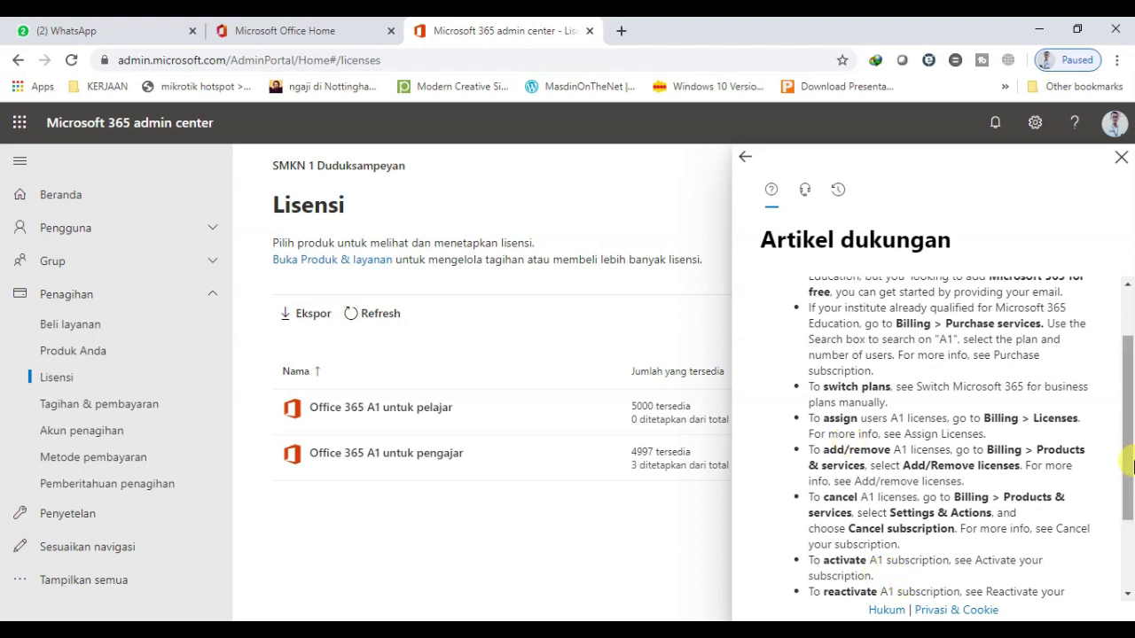
pyautogui.moveTo(1127, 467); pyautogui.dragTo(1127, 292)
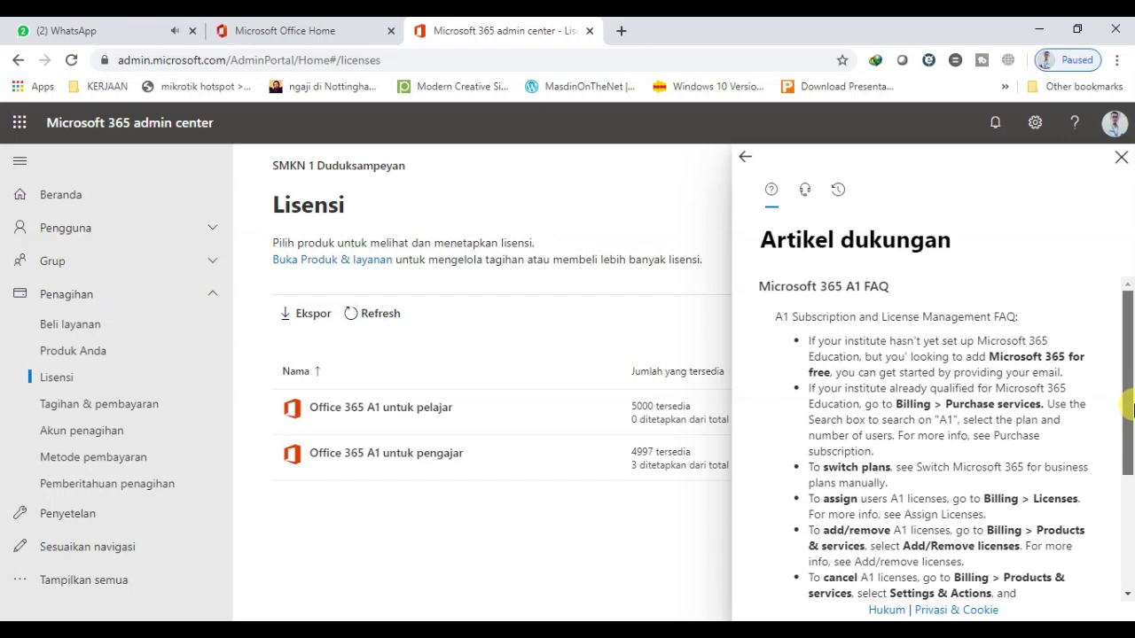
# In the Hubungi dukungan form, set the title to 'Please give us education tag'
pyautogui.click(805, 193)
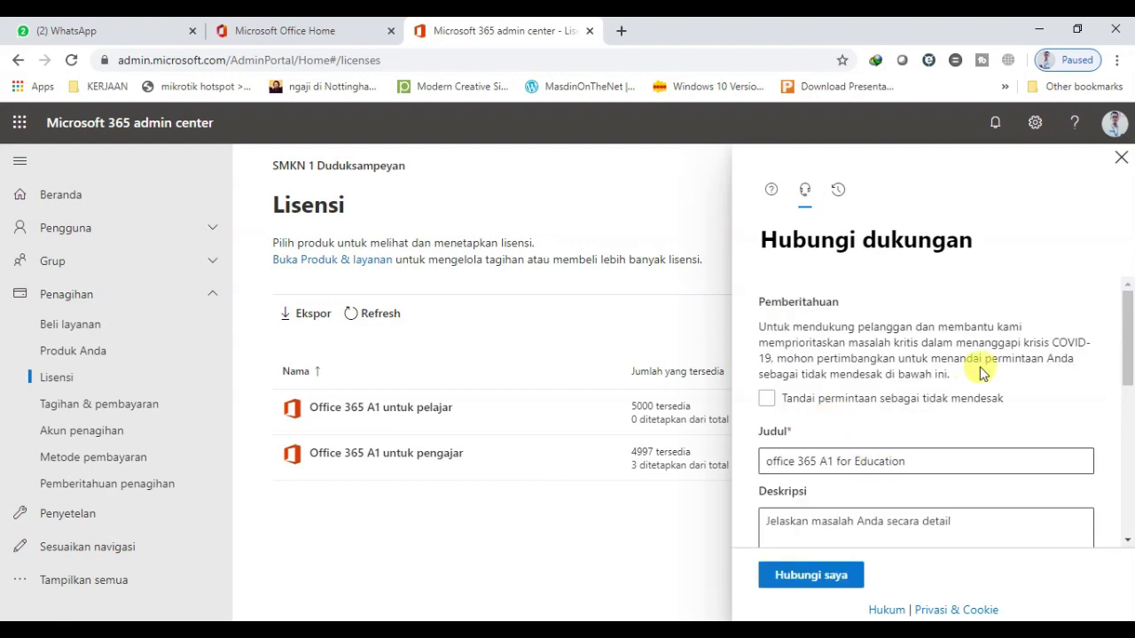
pyautogui.moveTo(1126, 324); pyautogui.dragTo(1130, 366)
pyautogui.click(820, 350)
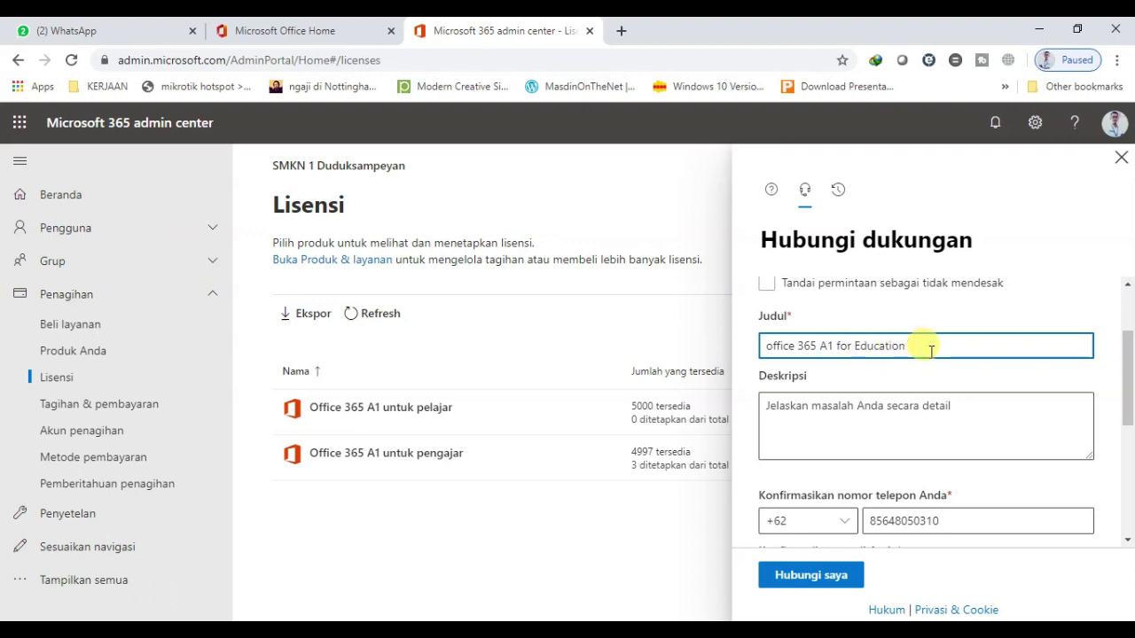
pyautogui.moveTo(930, 350); pyautogui.dragTo(742, 346)
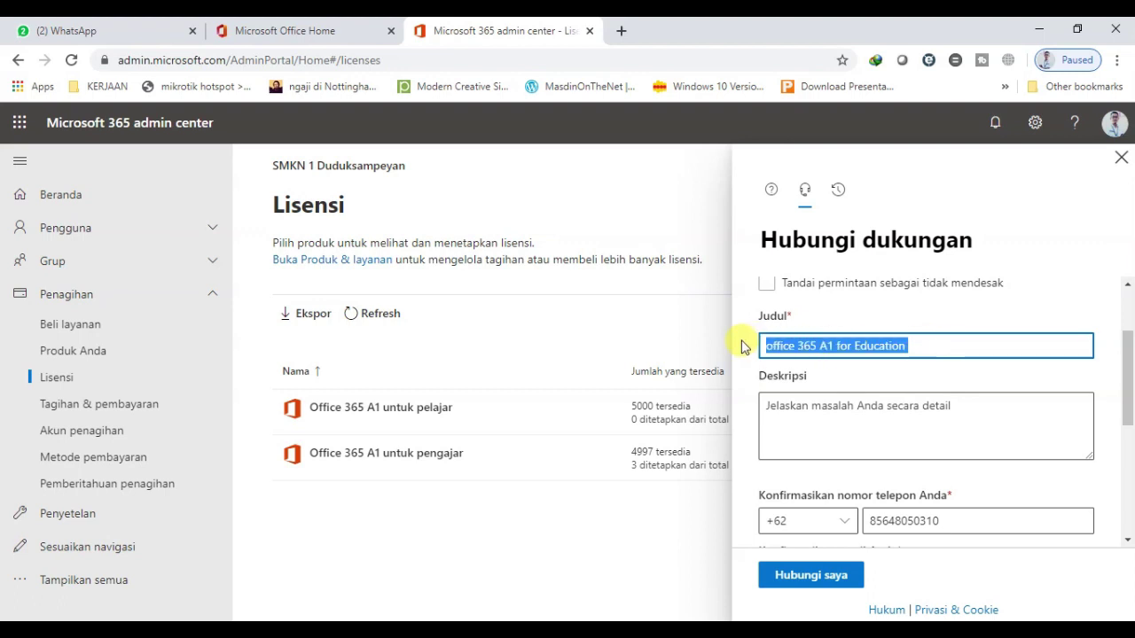
pyautogui.write('Pl')
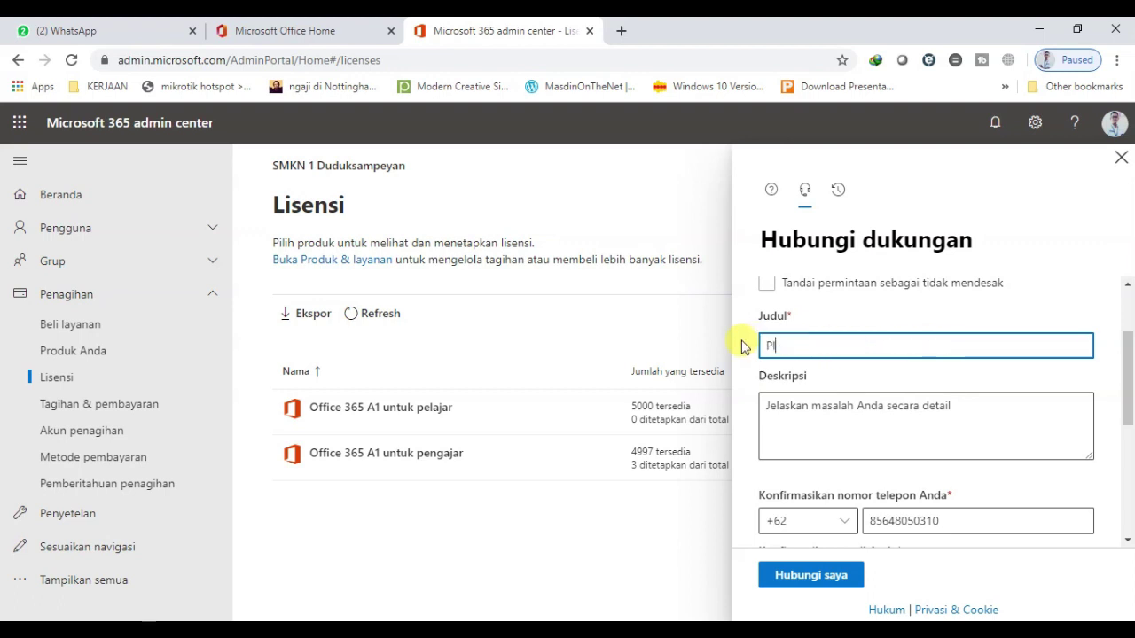
pyautogui.write('ease give us education tag')
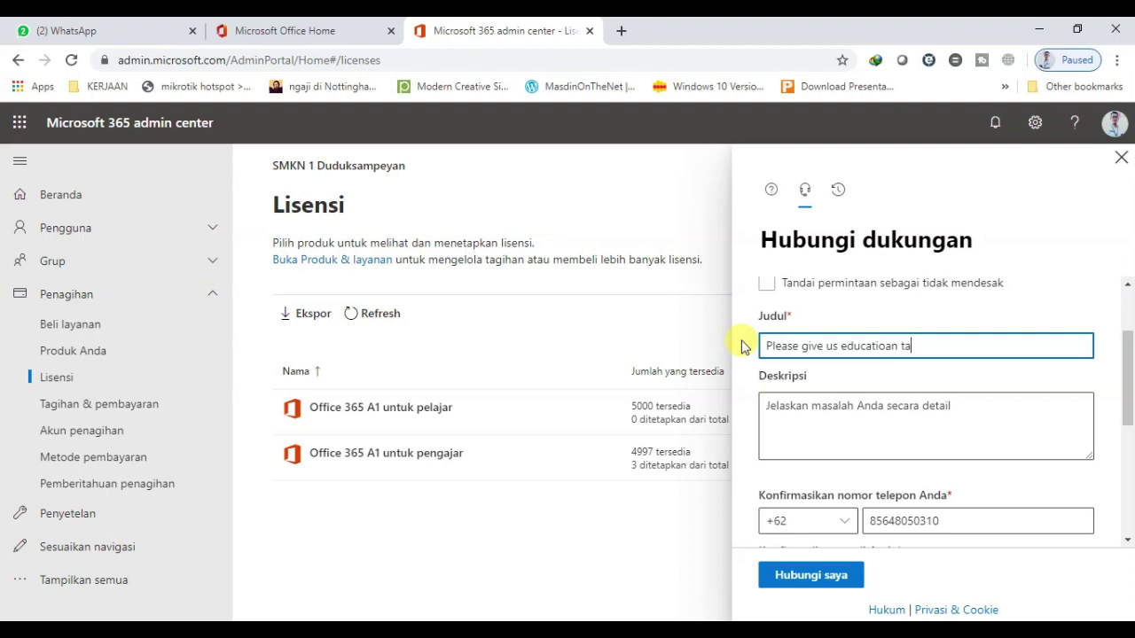
pyautogui.click(884, 346)
pyautogui.press('BackSpace')
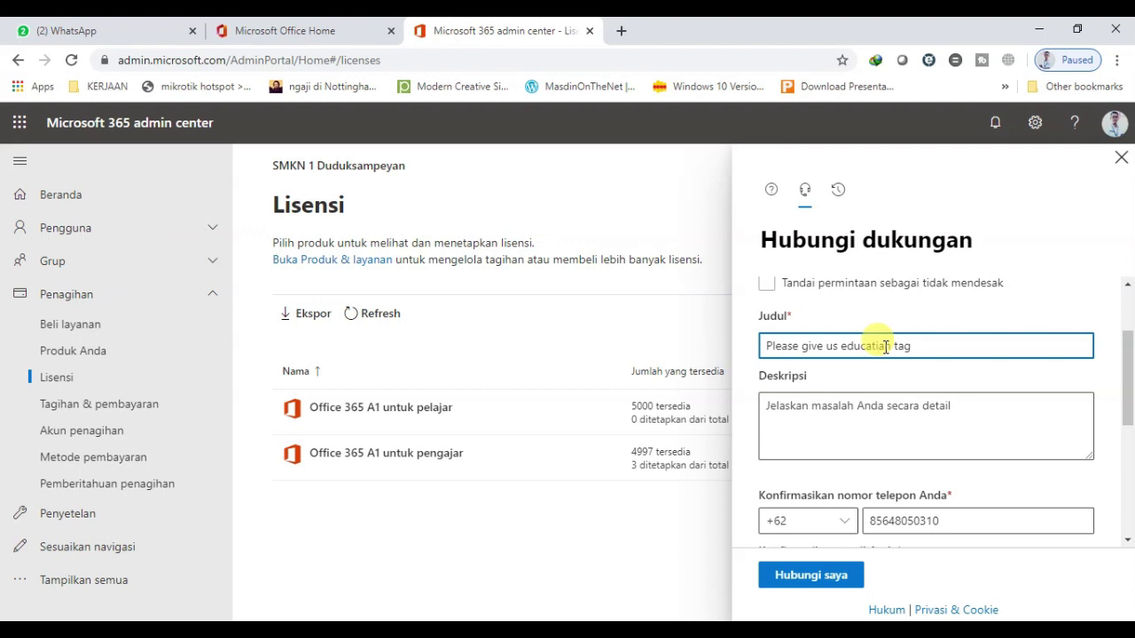
pyautogui.write('o')
# Enter the description 'Please help me to purchase A1 office 365 for Education'
pyautogui.click(826, 410)
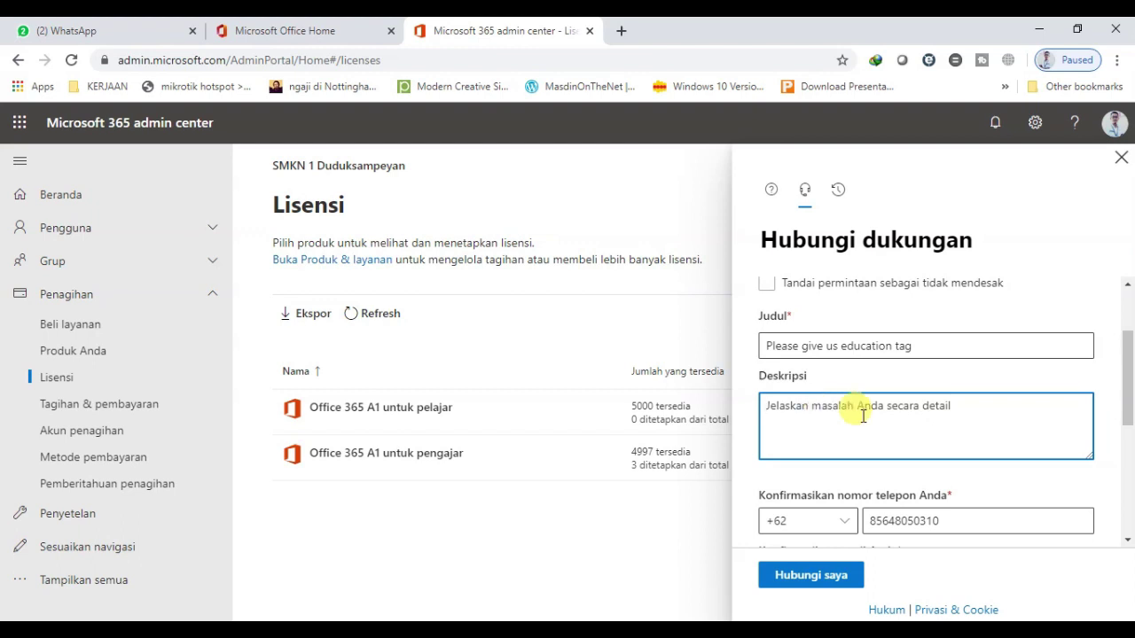
pyautogui.write('Please ')
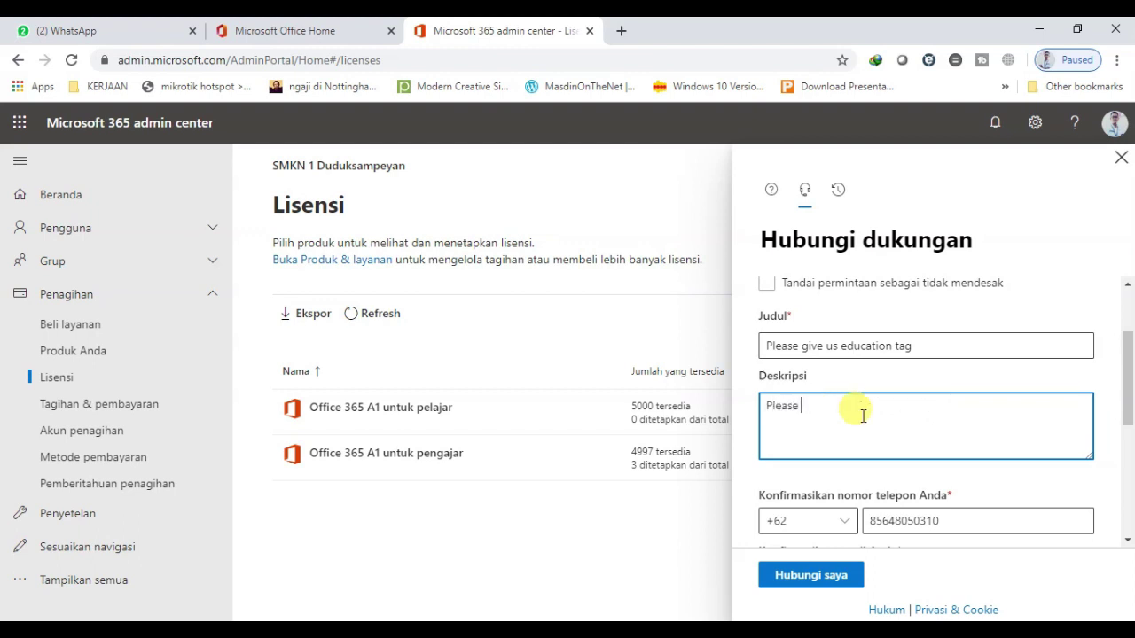
pyautogui.write('help me to purchase A1')
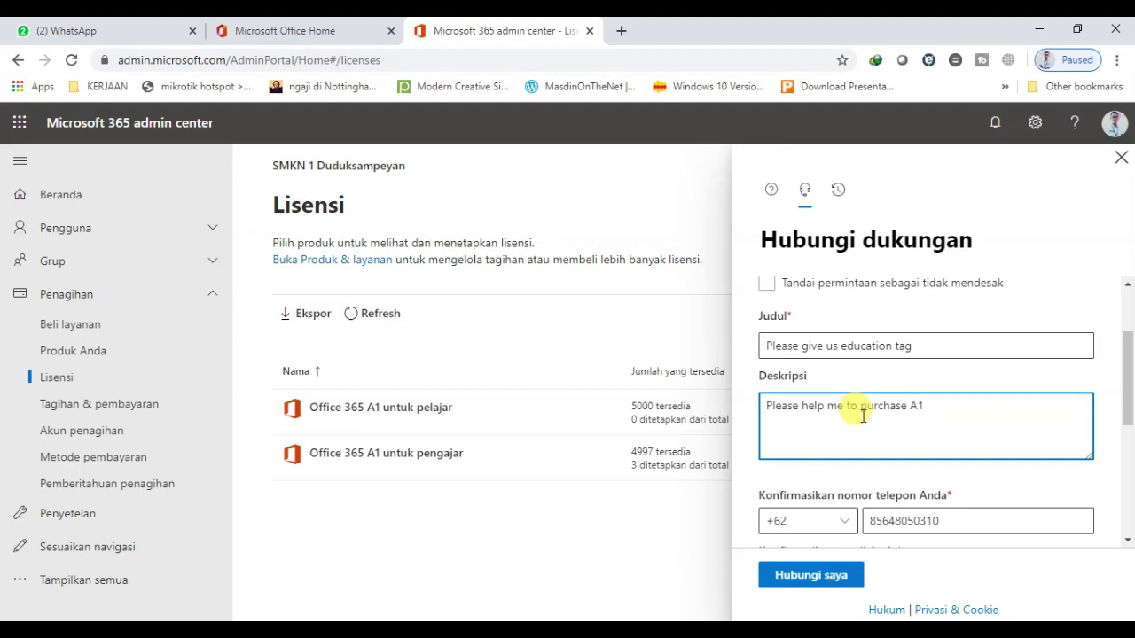
pyautogui.write(' office')
pyautogui.write(' 365 ')
pyautogui.write('for')
pyautogui.write(' Educay')
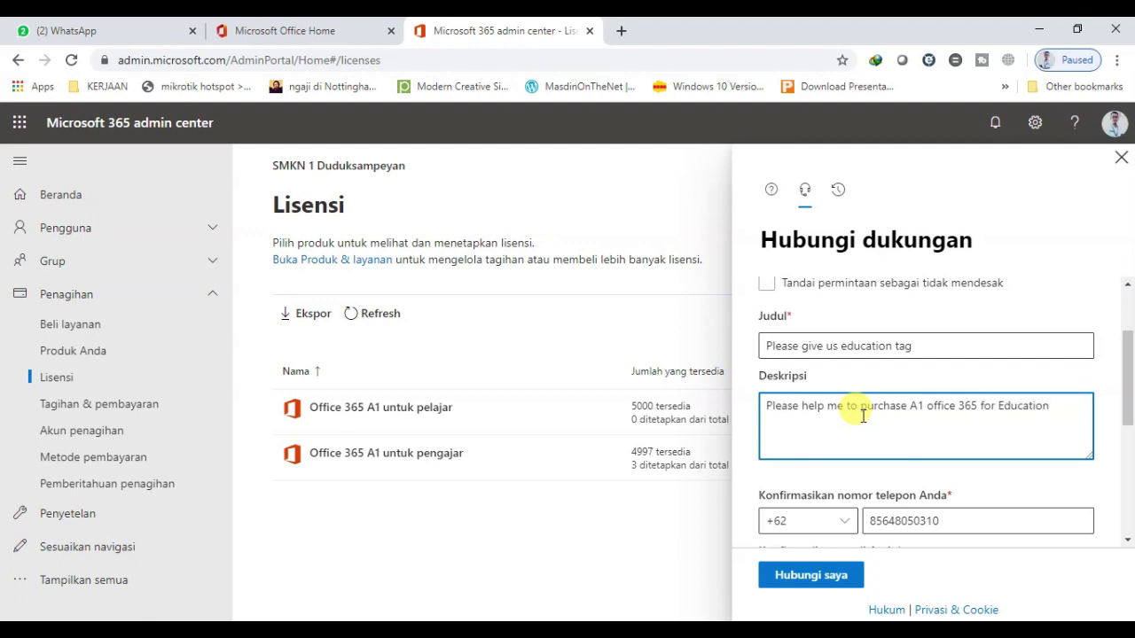
pyautogui.moveTo(1127, 407); pyautogui.dragTo(1126, 515)
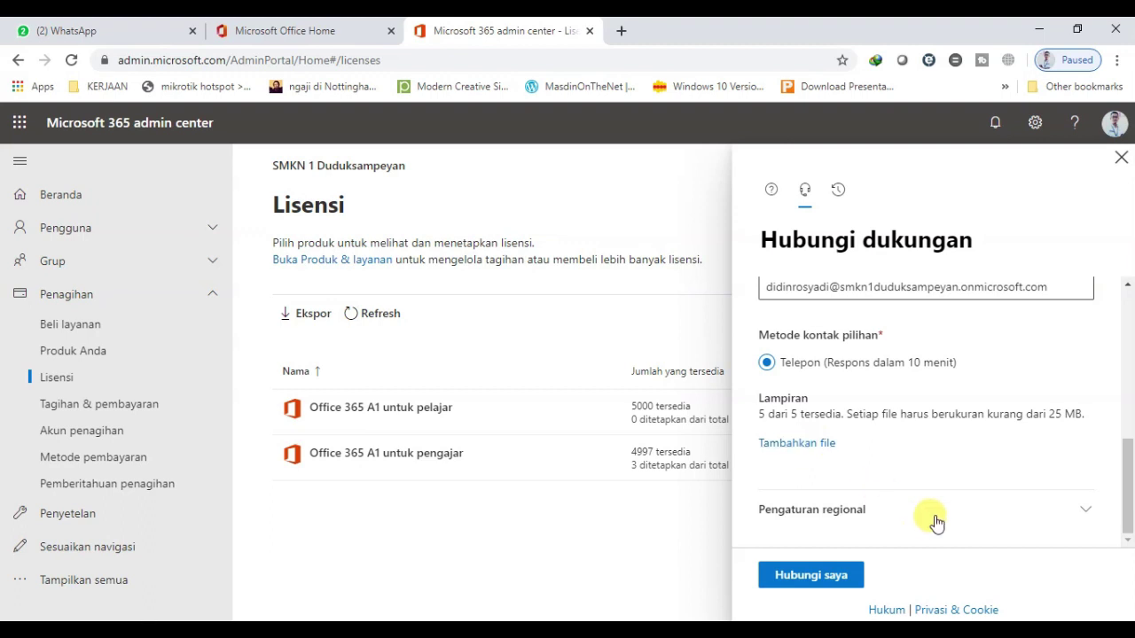
# Set the request's time zone to (UTC+07:00) Bangkok, Hanoi, Jakarta
pyautogui.click(1048, 519)
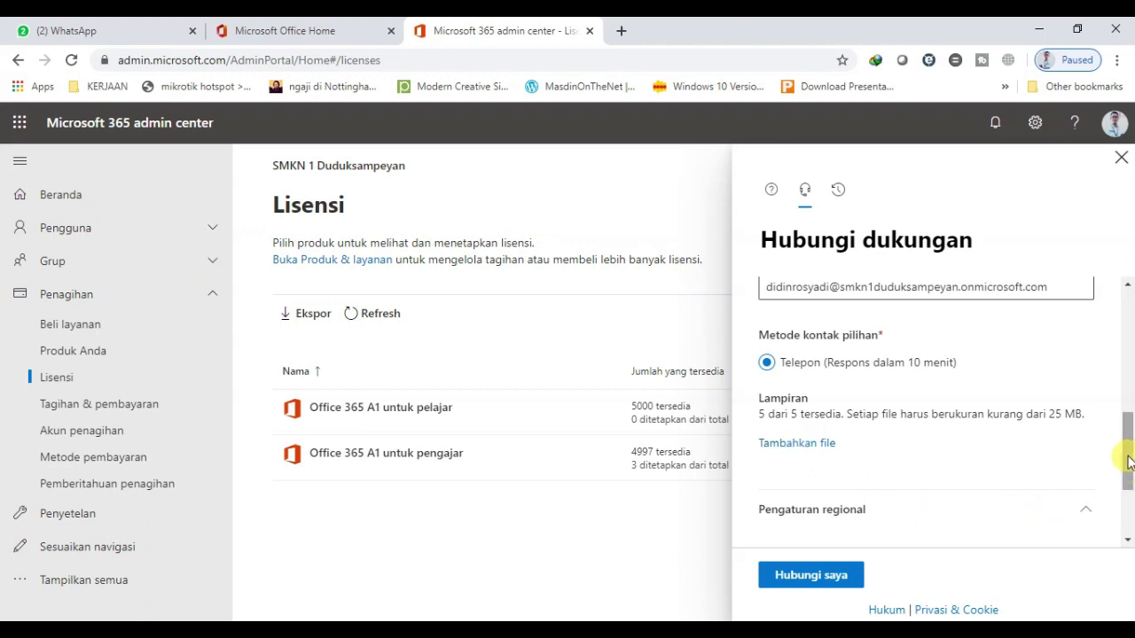
pyautogui.moveTo(1126, 453); pyautogui.dragTo(1128, 507)
pyautogui.click(1085, 436)
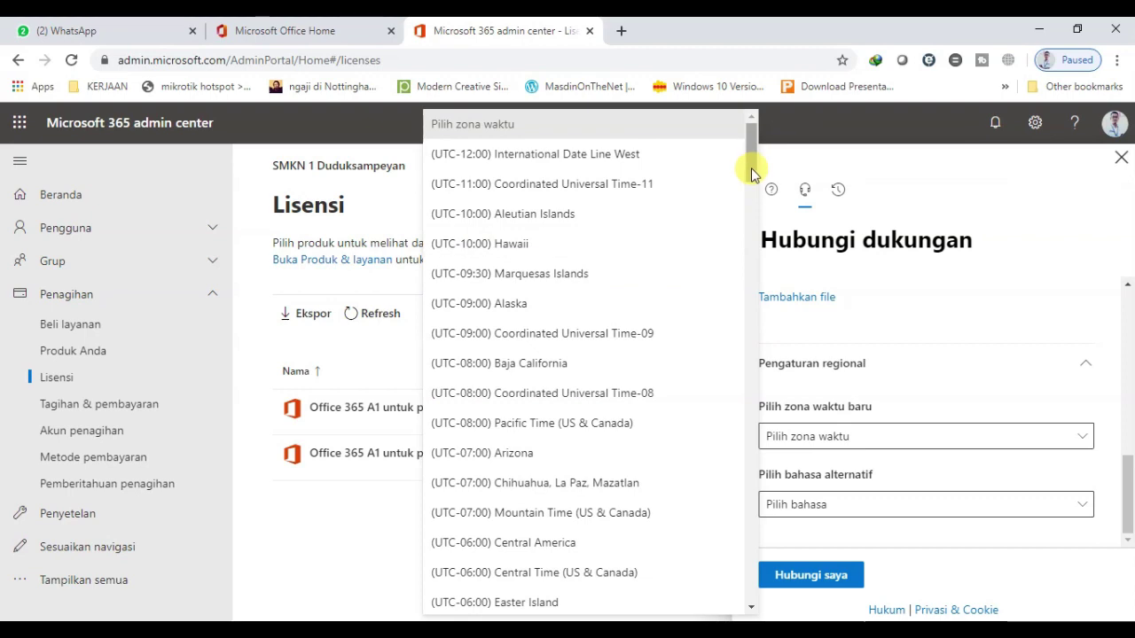
pyautogui.moveTo(751, 168); pyautogui.dragTo(729, 481)
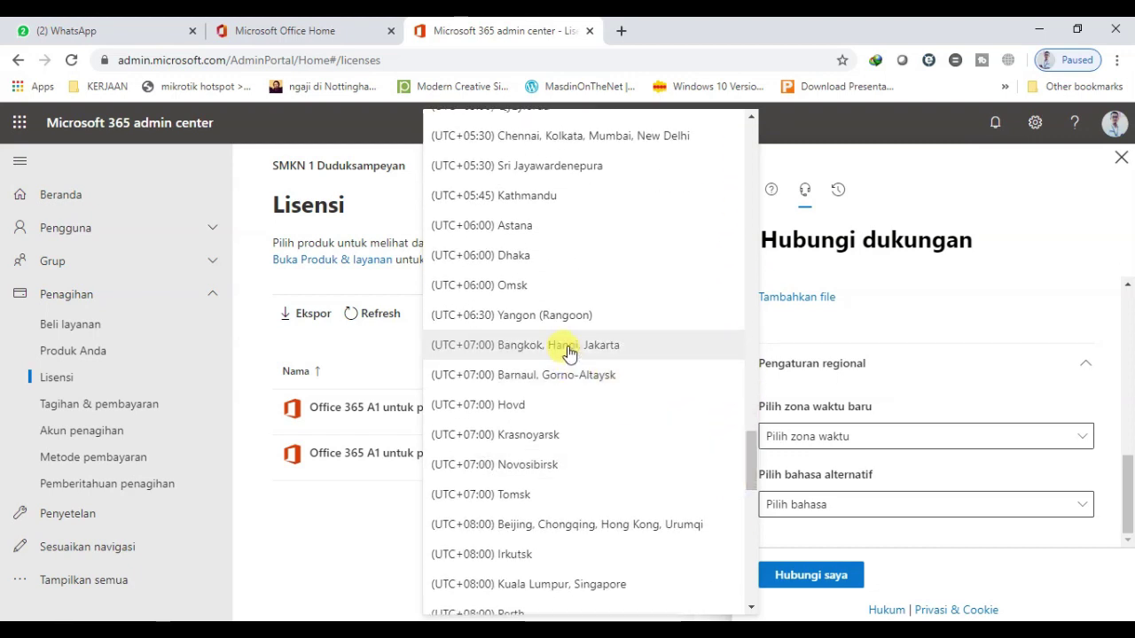
pyautogui.click(621, 347)
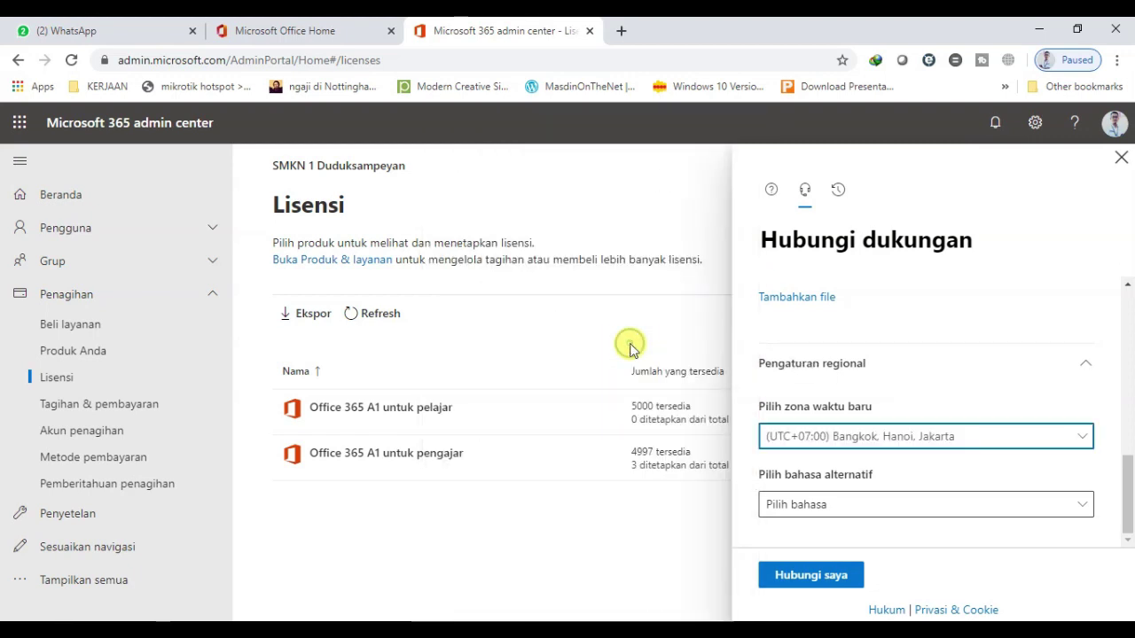
# Choose Indonesia (Indonesia) as the alternative language and submit with Hubungi saya
pyautogui.click(847, 506)
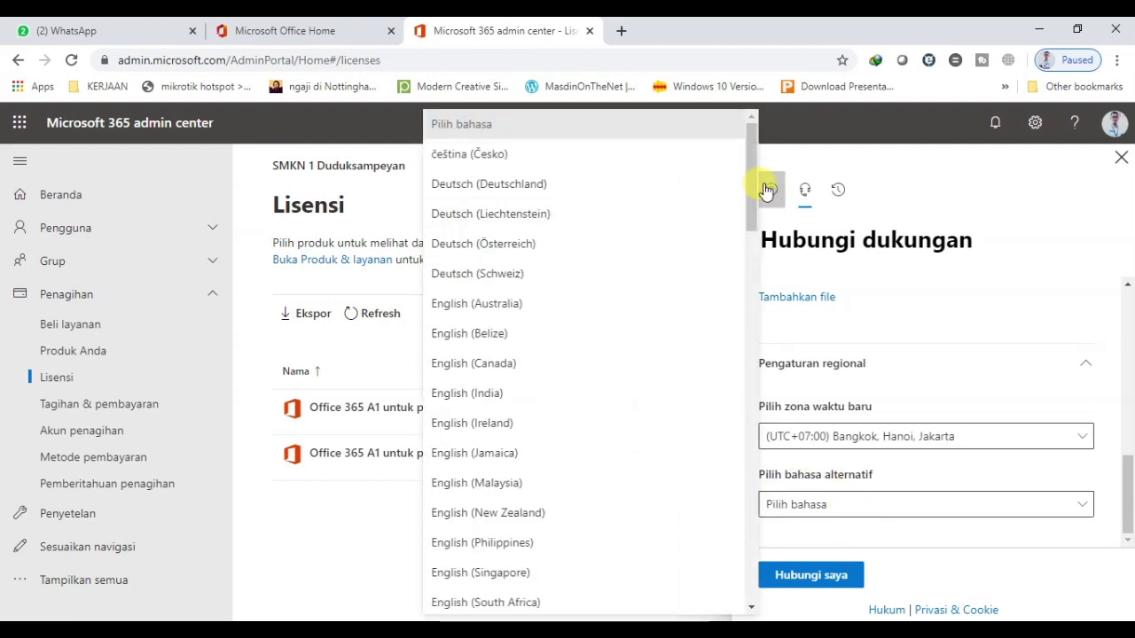
pyautogui.moveTo(751, 187)
pyautogui.mouseDown()
pyautogui.moveTo(725, 525)
pyautogui.moveTo(746, 186)
pyautogui.mouseUp()
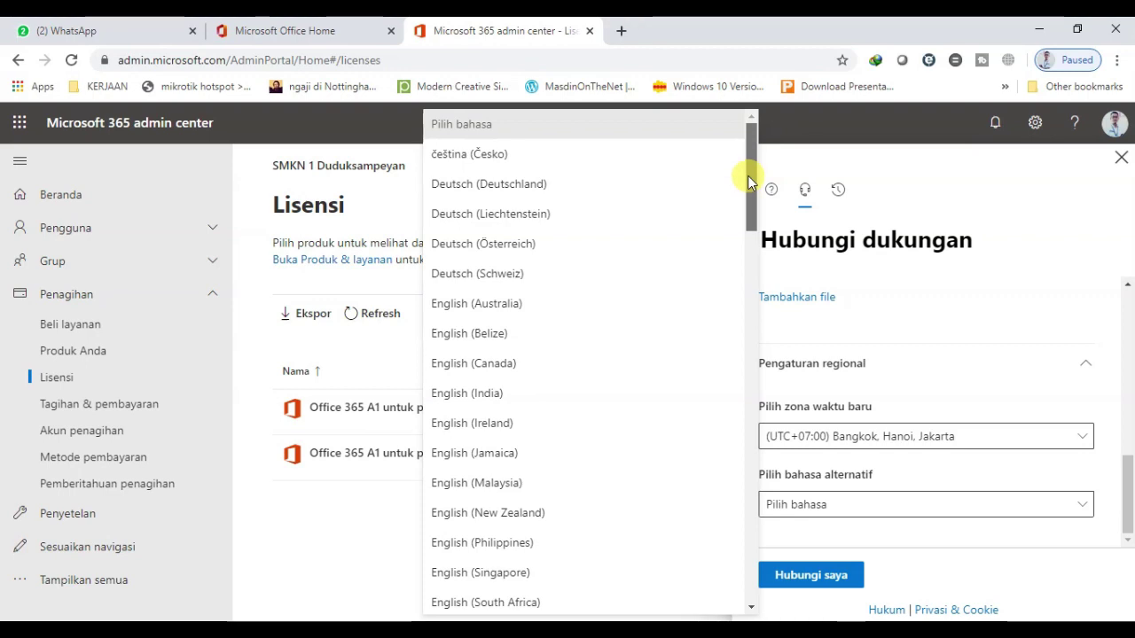
pyautogui.moveTo(748, 170); pyautogui.dragTo(753, 456)
pyautogui.click(618, 175)
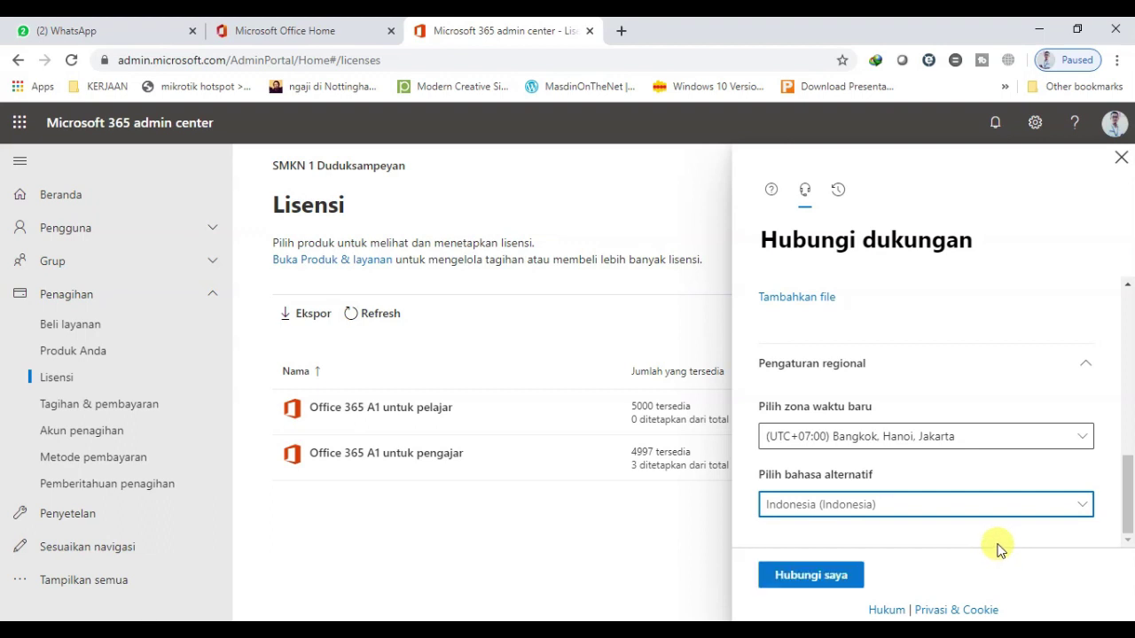
pyautogui.moveTo(1127, 517)
pyautogui.mouseDown()
pyautogui.moveTo(1128, 490)
pyautogui.moveTo(1128, 514)
pyautogui.mouseUp()
pyautogui.click(827, 578)
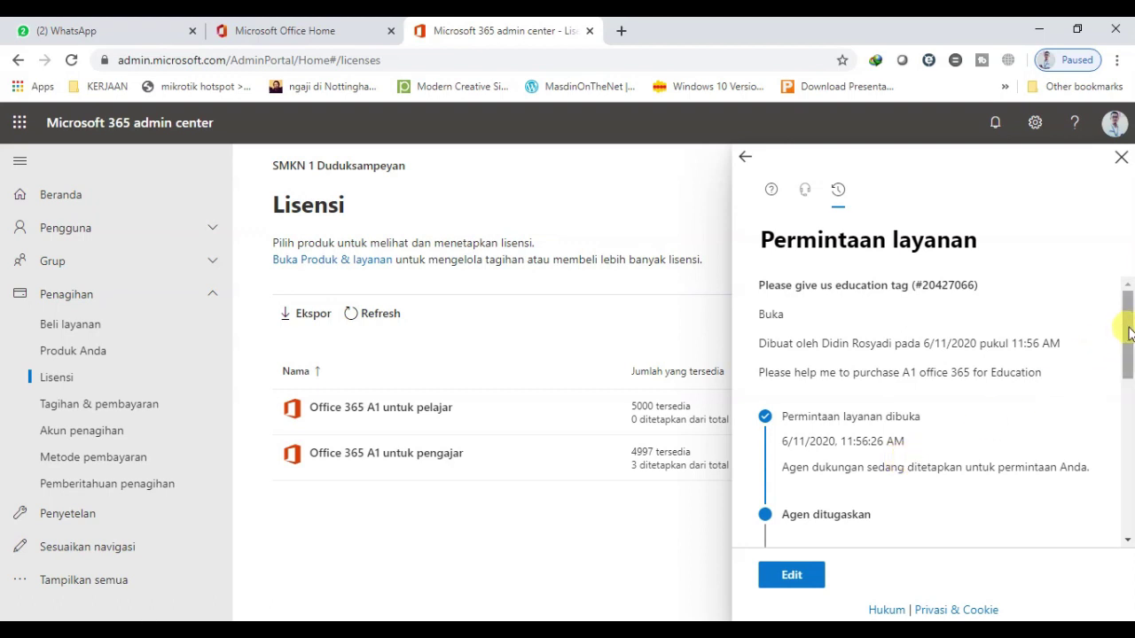
# Expand the education tag case's acknowledgement email and close the Permintaan layanan side panel
pyautogui.moveTo(1123, 323); pyautogui.dragTo(1117, 485)
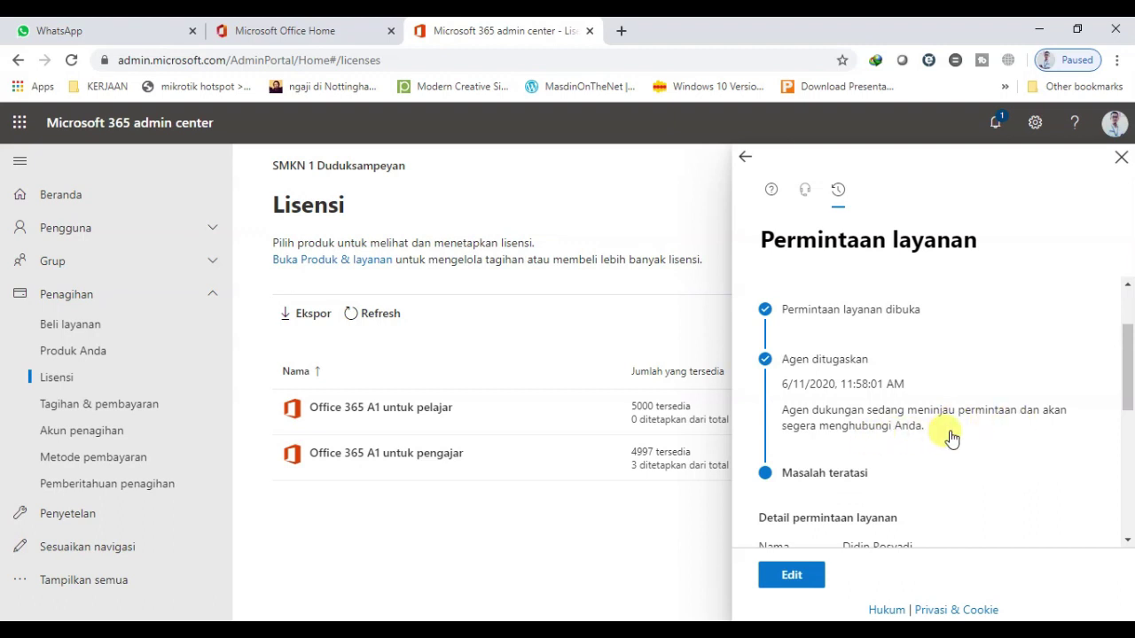
pyautogui.moveTo(1129, 401)
pyautogui.mouseDown()
pyautogui.moveTo(1128, 441)
pyautogui.moveTo(1129, 390)
pyautogui.moveTo(1130, 459)
pyautogui.moveTo(1131, 395)
pyautogui.mouseUp()
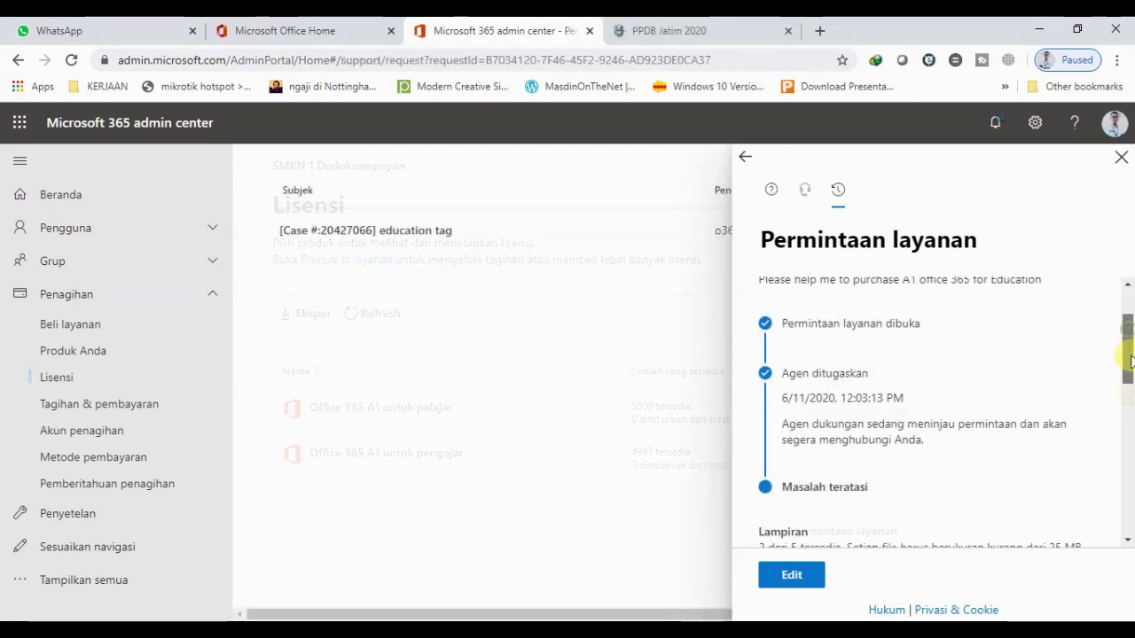
pyautogui.moveTo(1129, 359); pyautogui.dragTo(1103, 301)
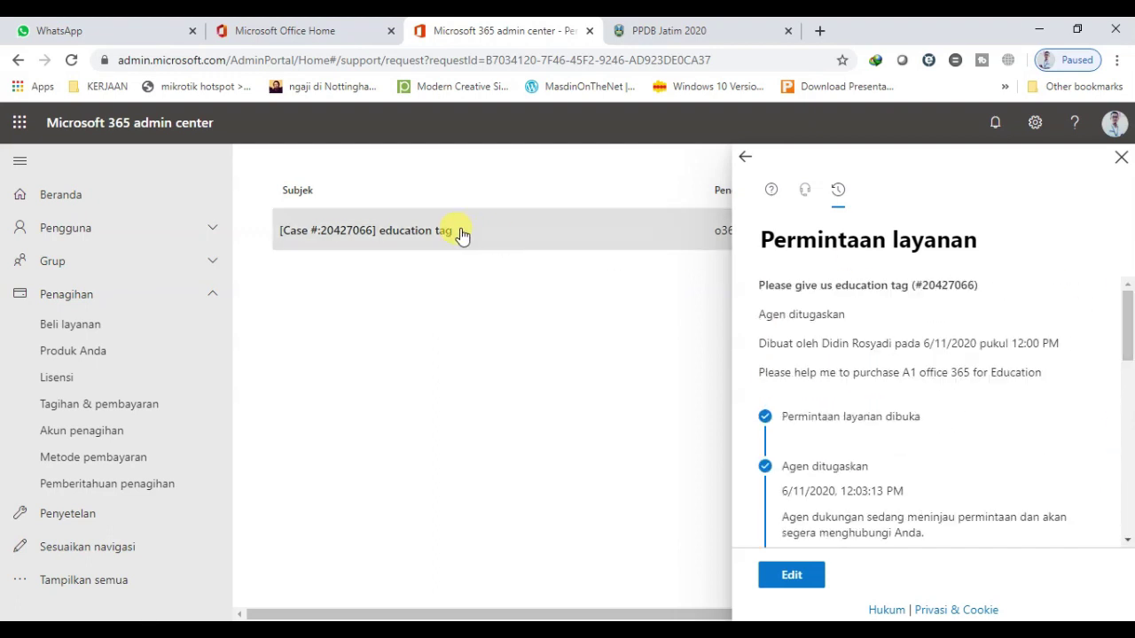
pyautogui.click(521, 234)
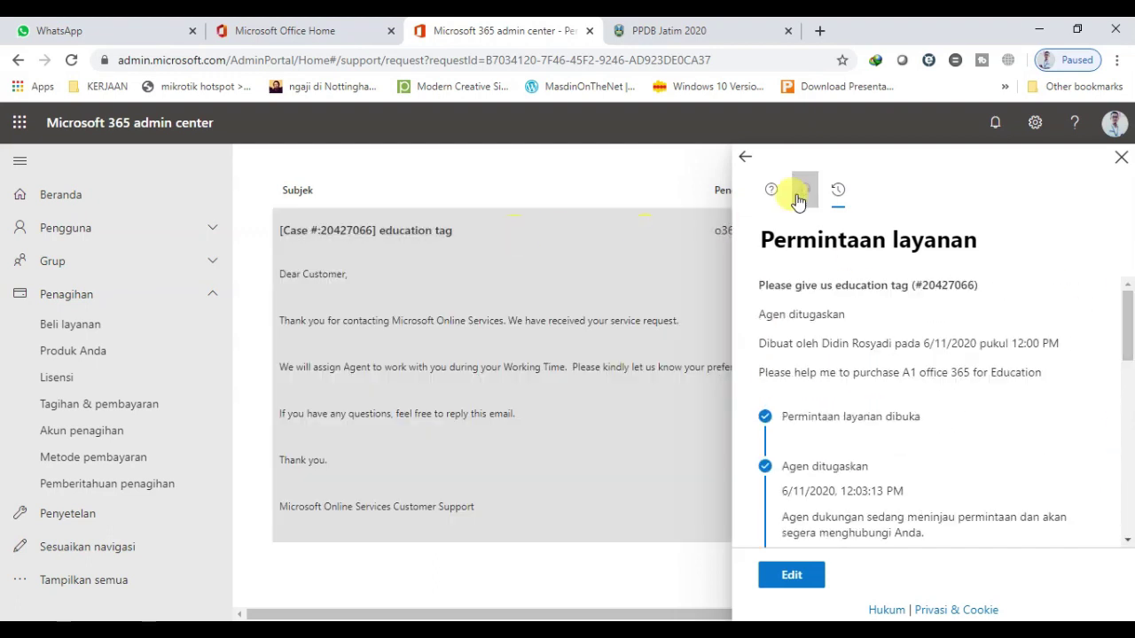
pyautogui.click(1121, 157)
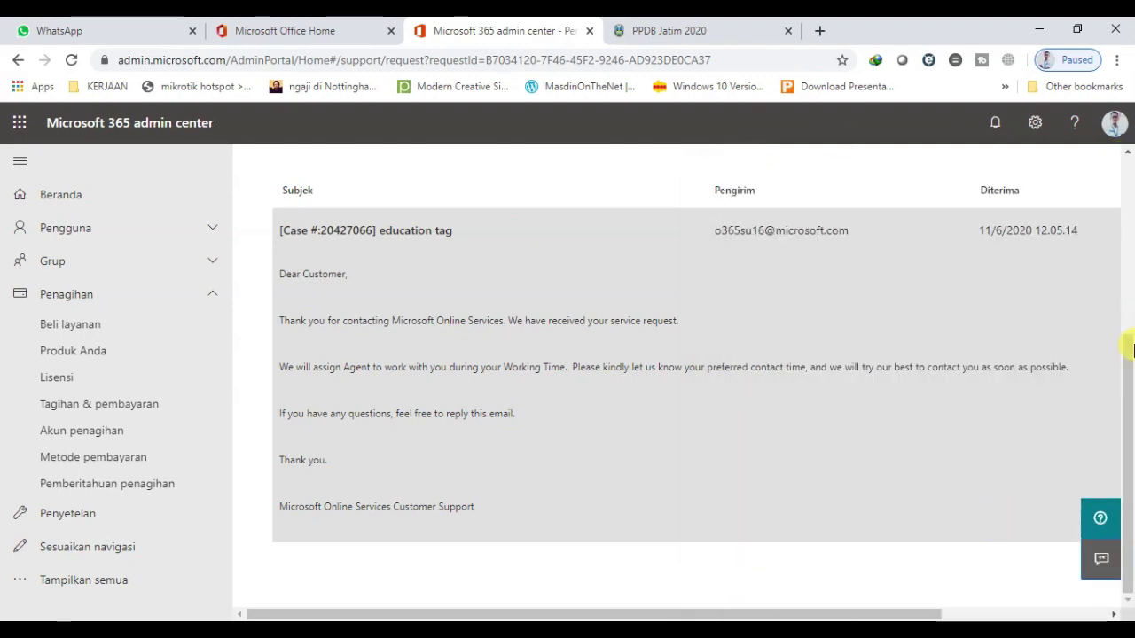
pyautogui.moveTo(1124, 361)
pyautogui.mouseDown()
pyautogui.moveTo(1124, 257)
pyautogui.moveTo(1129, 368)
pyautogui.mouseUp()
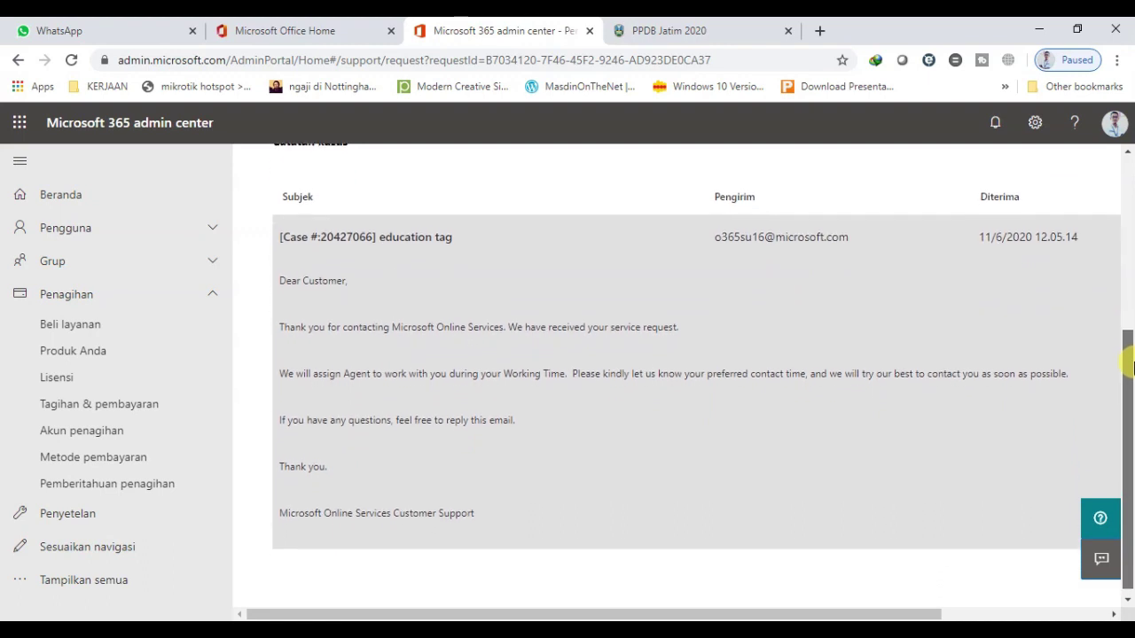
# Translate the case email page into Indonesian and dismiss the Google Translate bubble
pyautogui.rightClick(720, 420)
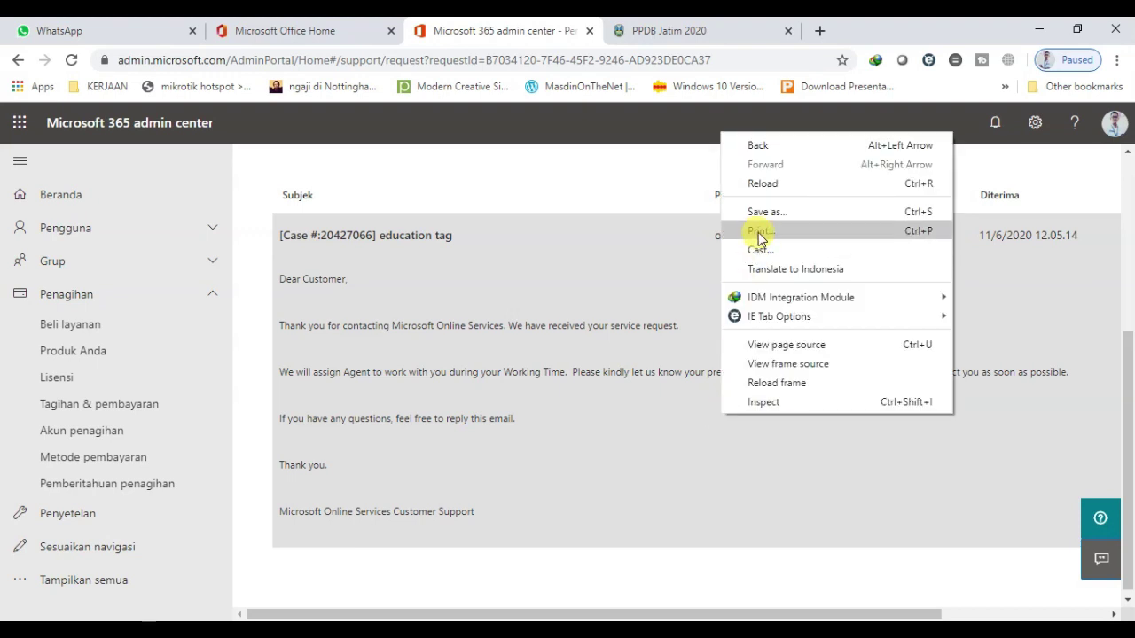
pyautogui.click(774, 267)
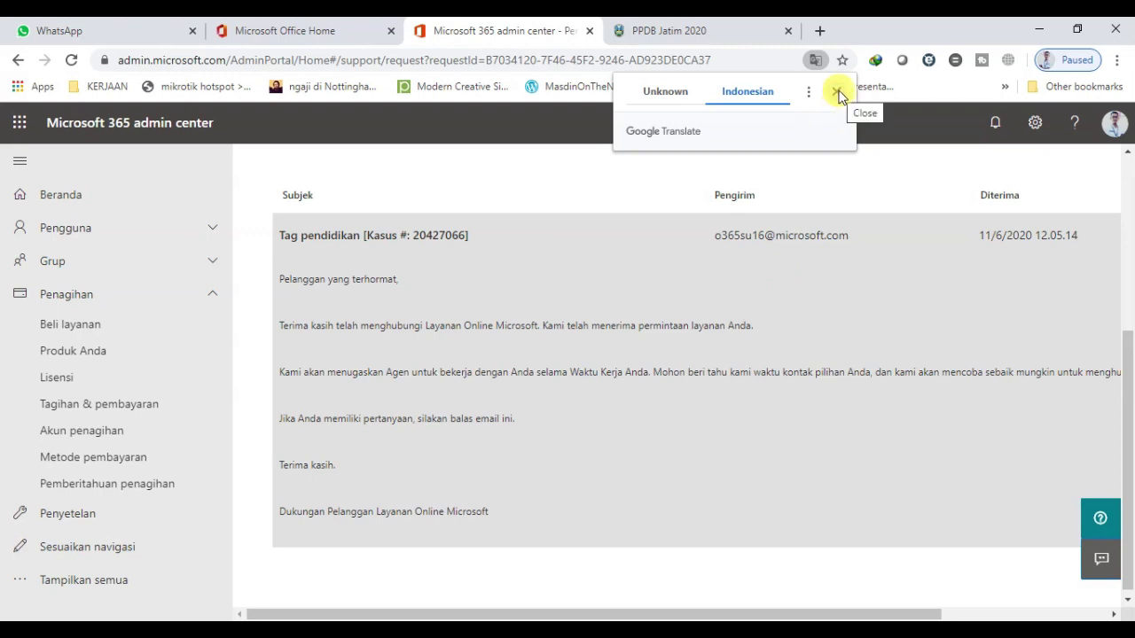
pyautogui.click(836, 93)
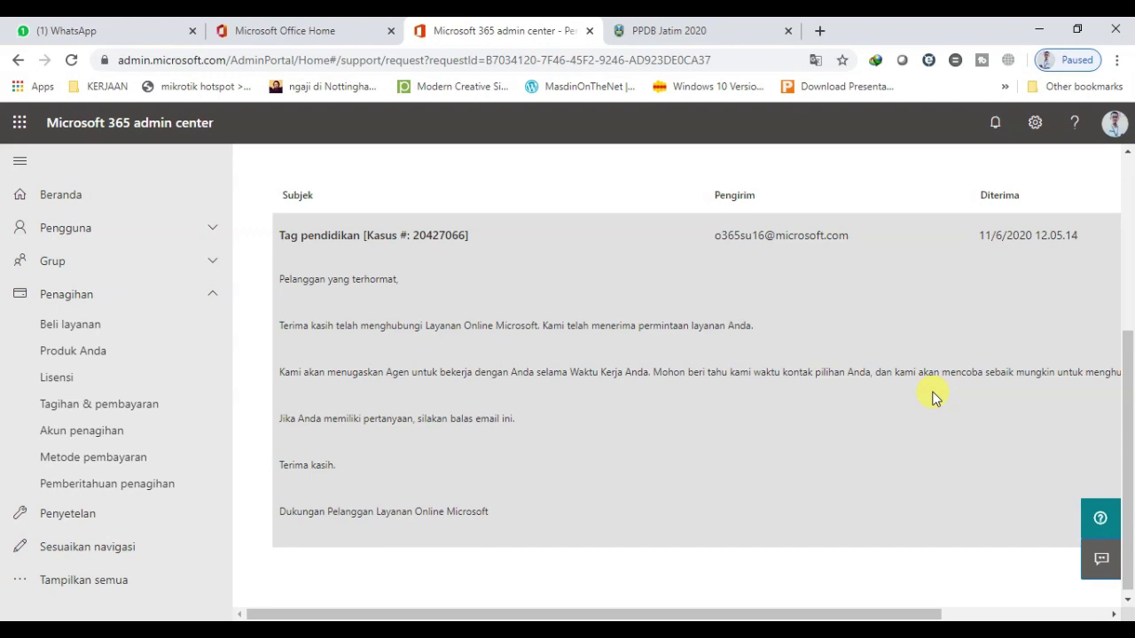
pyautogui.moveTo(600, 611); pyautogui.dragTo(567, 592)
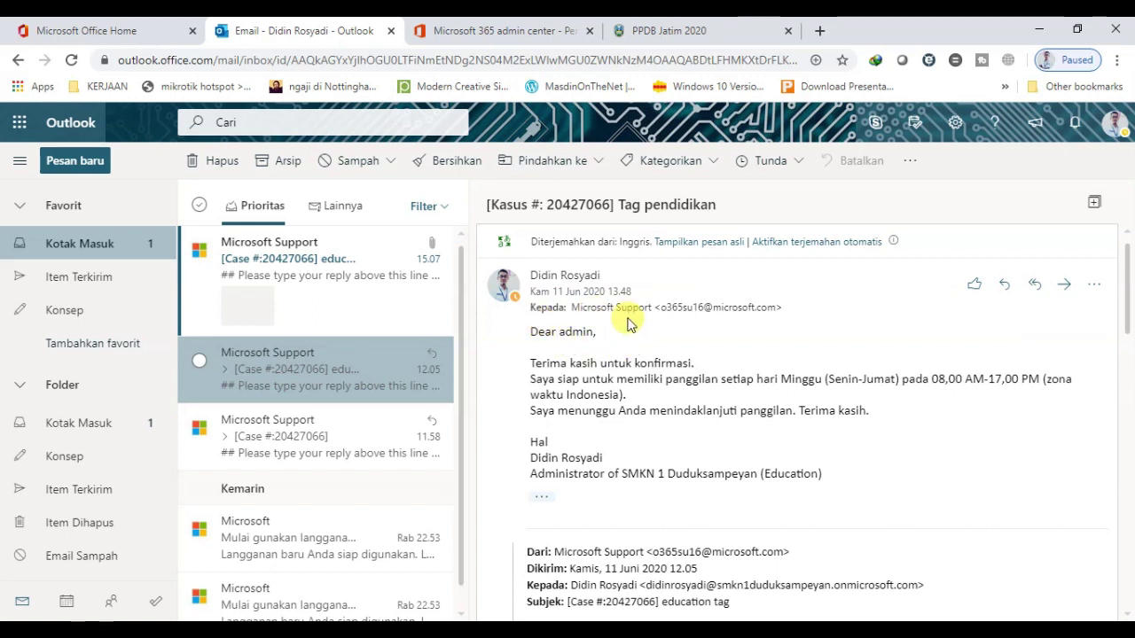
# Show the support reply's original English instead of the Indonesian translation, and select its body text
pyautogui.click(532, 333)
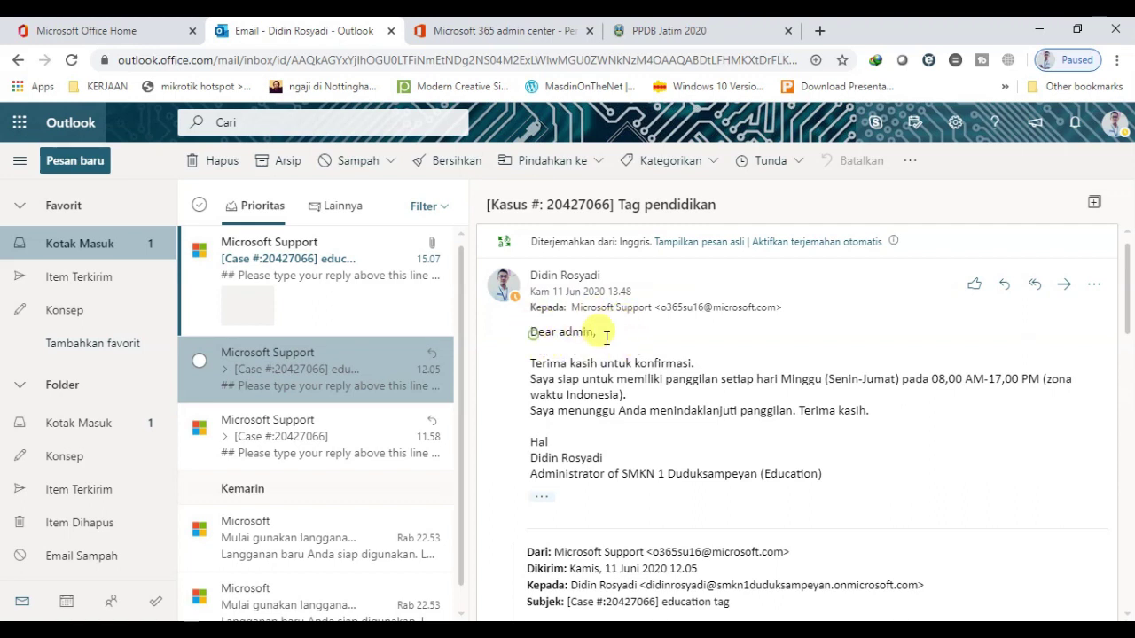
pyautogui.hotkey('shift', 'End')
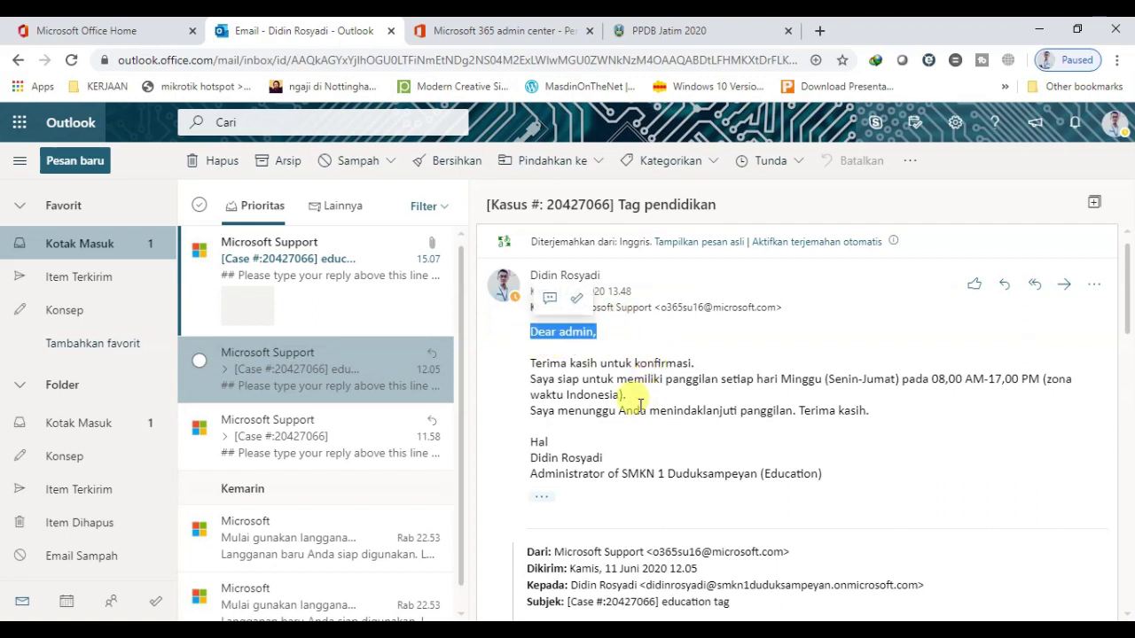
pyautogui.click(639, 404)
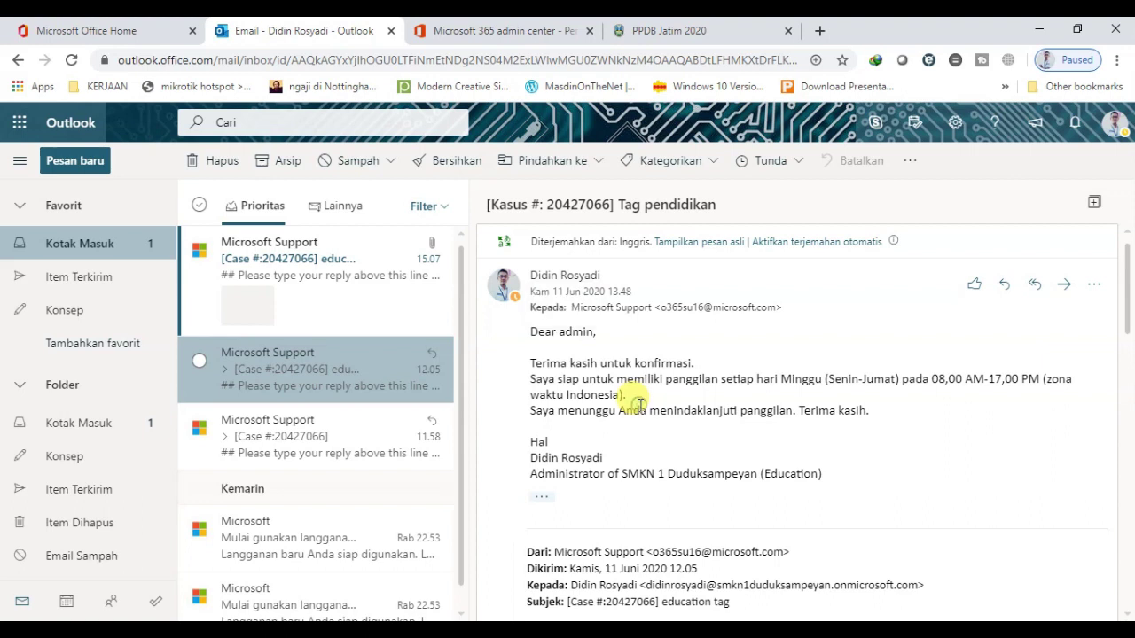
pyautogui.click(684, 242)
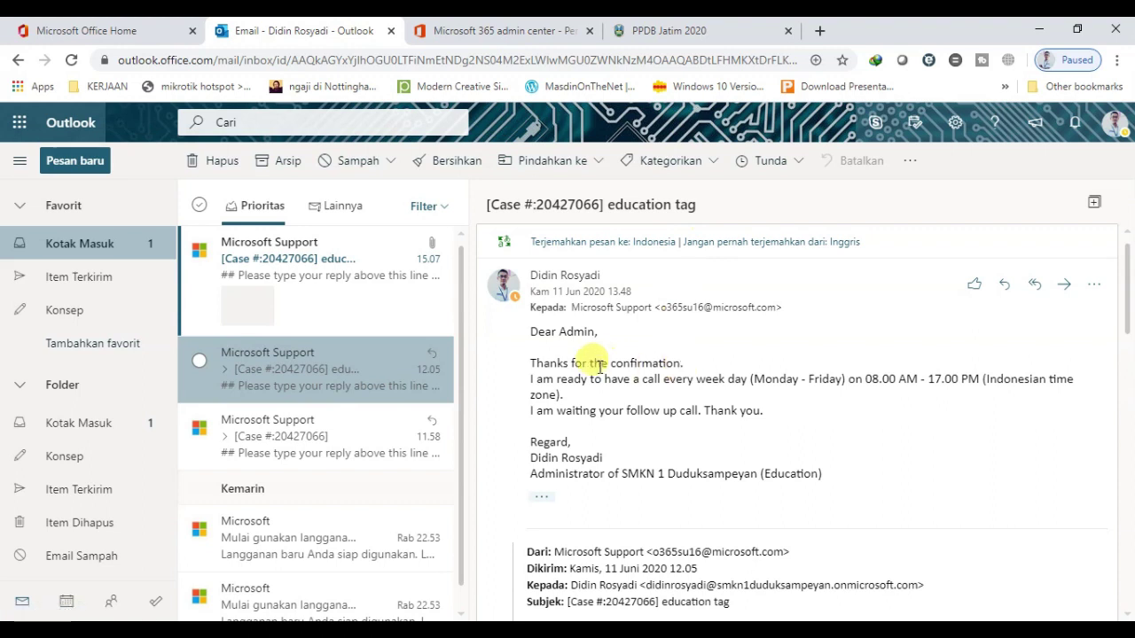
pyautogui.moveTo(530, 332); pyautogui.dragTo(874, 481)
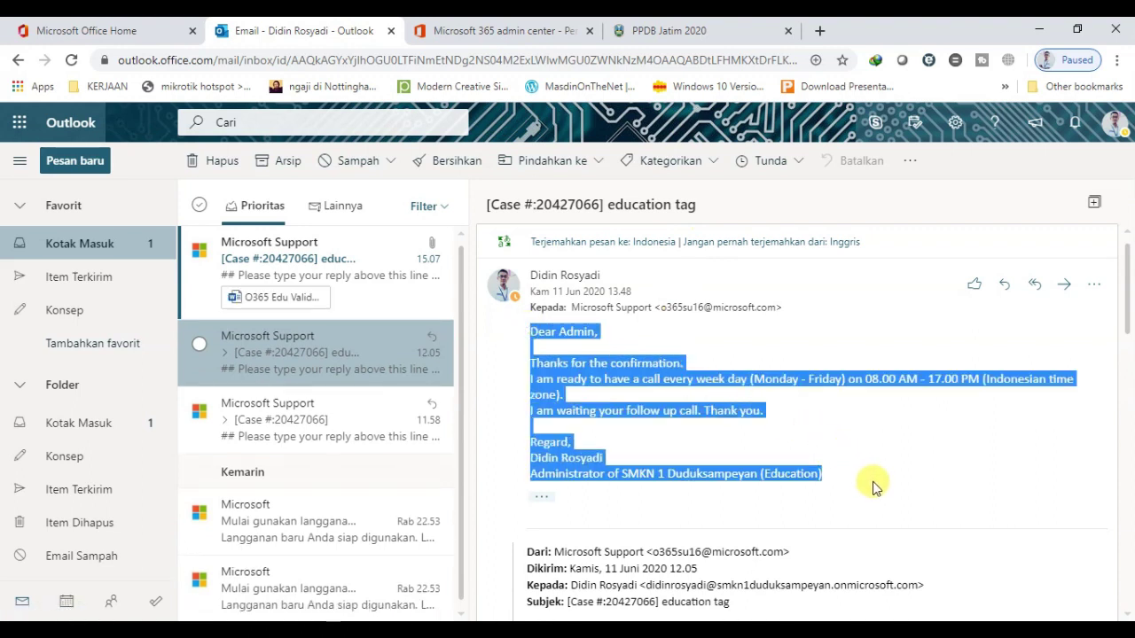
pyautogui.click(789, 418)
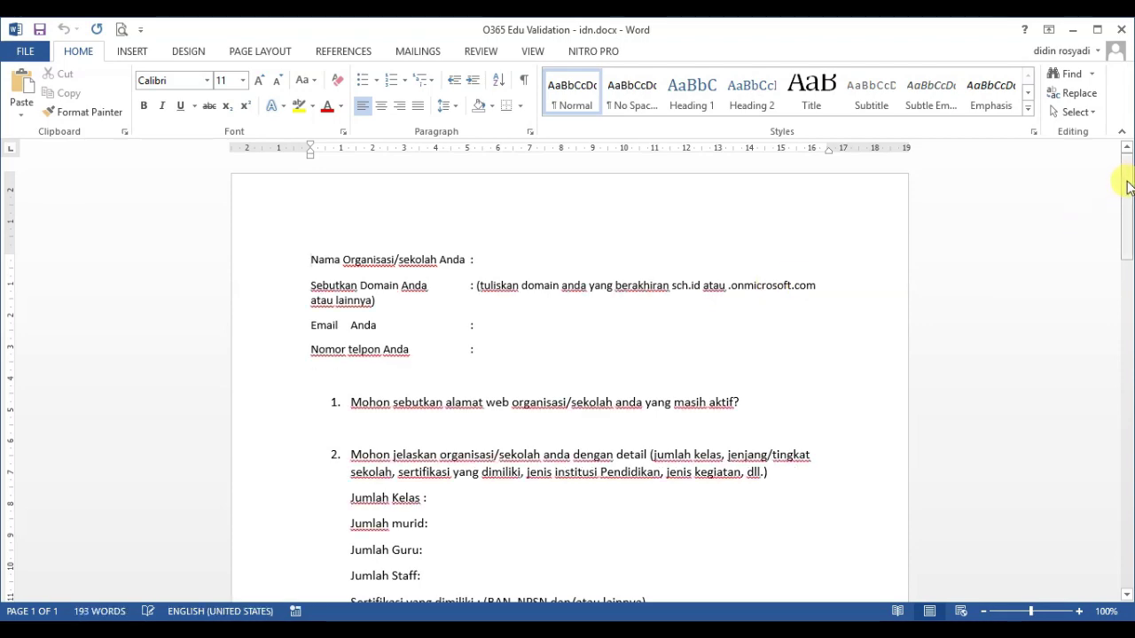
# Enter the school domain smkn1duduksampeyan.sch.id, delete the domain hint note, and start the contact e-mail
pyautogui.moveTo(1122, 177)
pyautogui.mouseDown()
pyautogui.moveTo(1126, 483)
pyautogui.moveTo(1128, 175)
pyautogui.mouseUp()
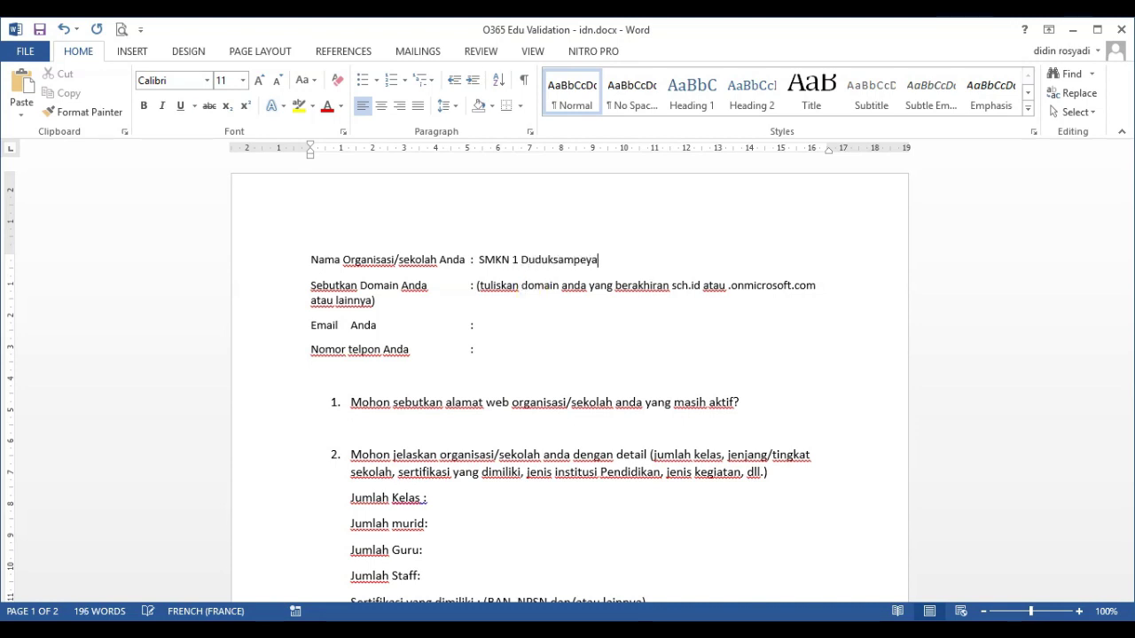
pyautogui.click(477, 285)
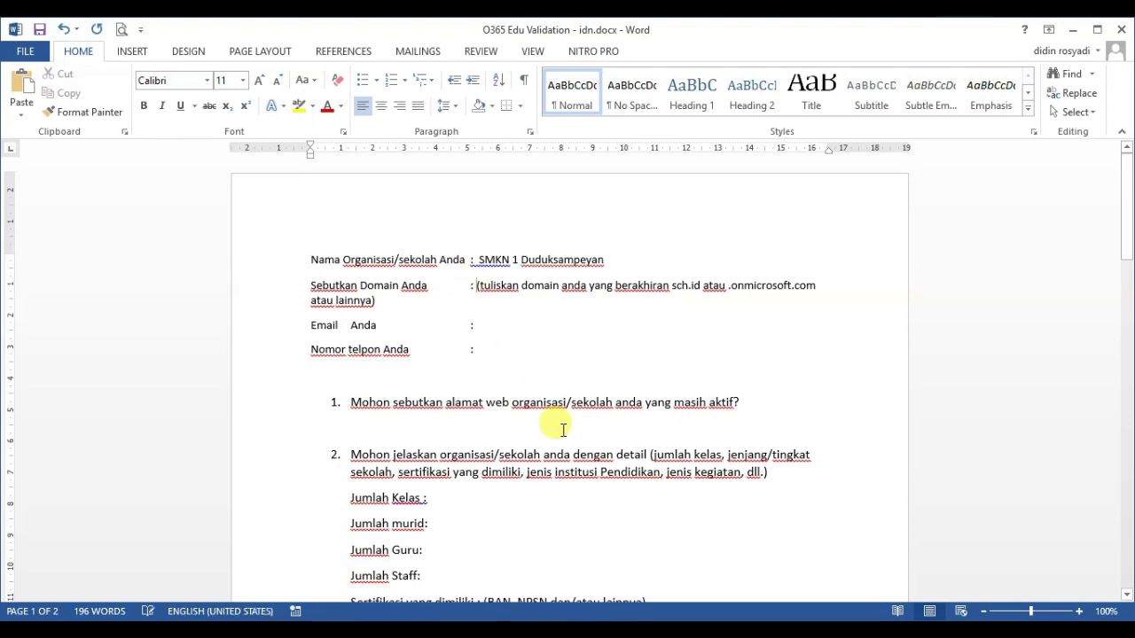
pyautogui.write('smkn1duduk')
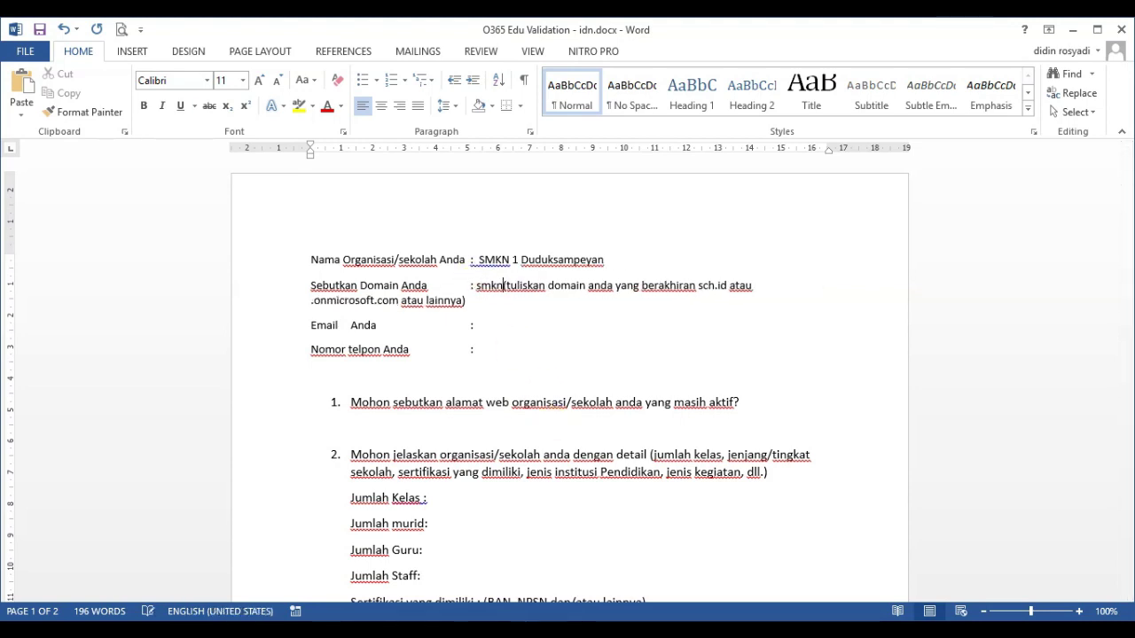
pyautogui.write('sampeyan')
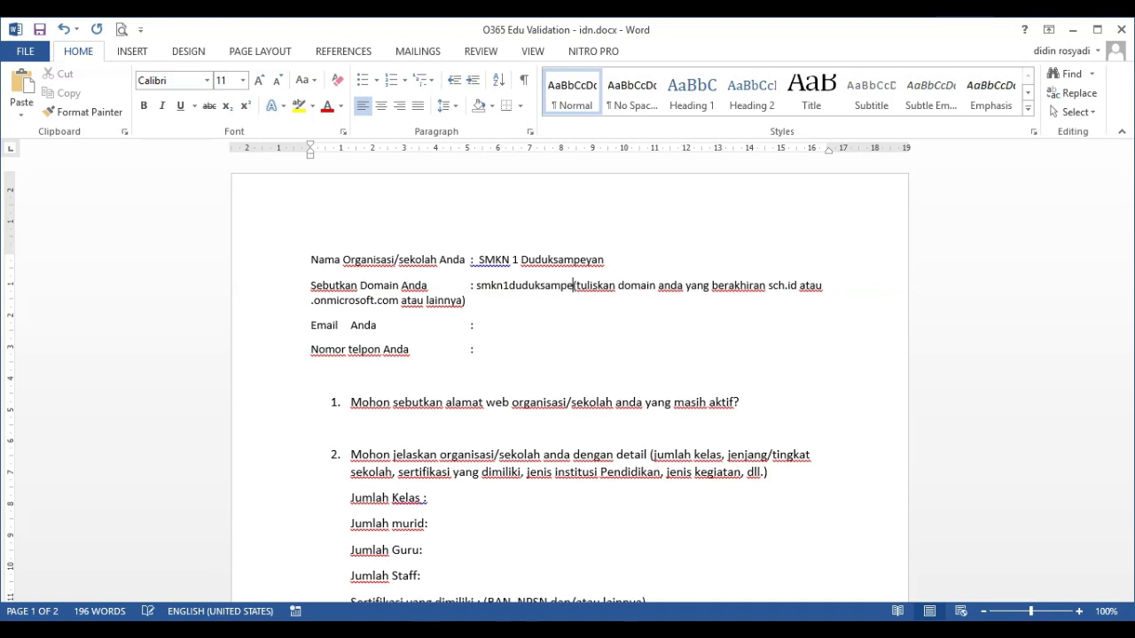
pyautogui.write('.sch.id')
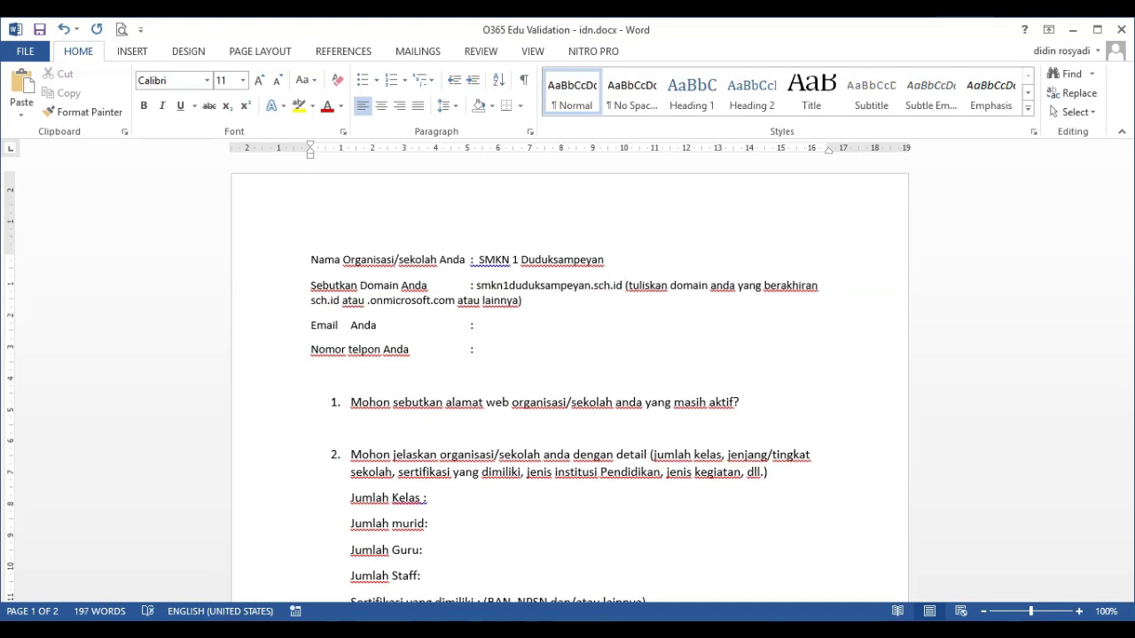
pyautogui.hotkey('ctrl', 'shift', 'Down')
pyautogui.press('Delete')
pyautogui.press('Down')
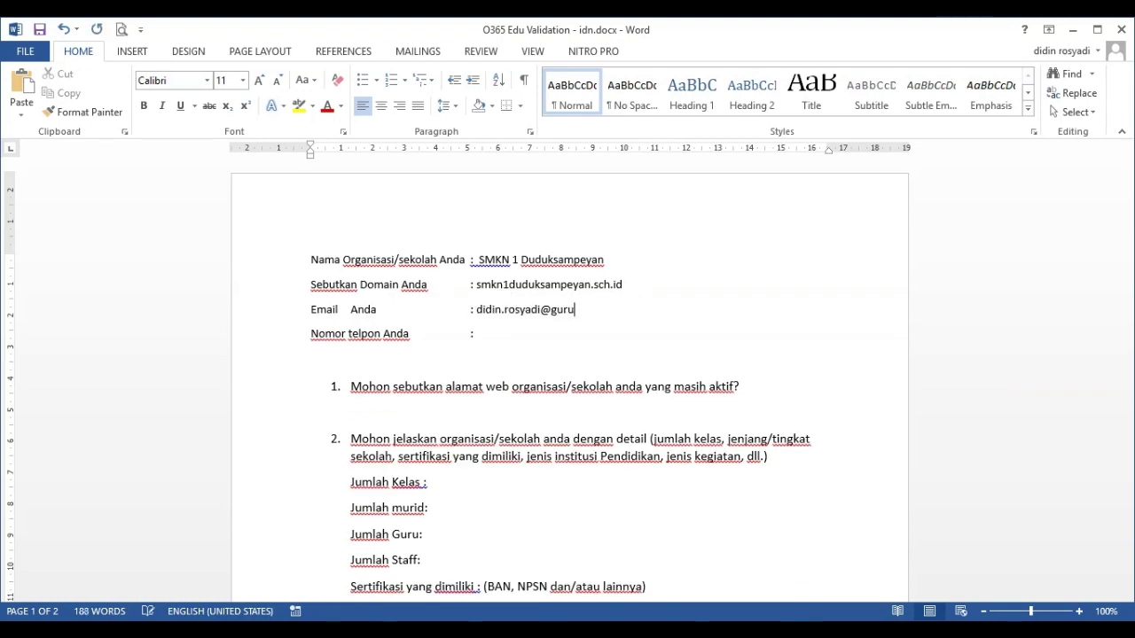
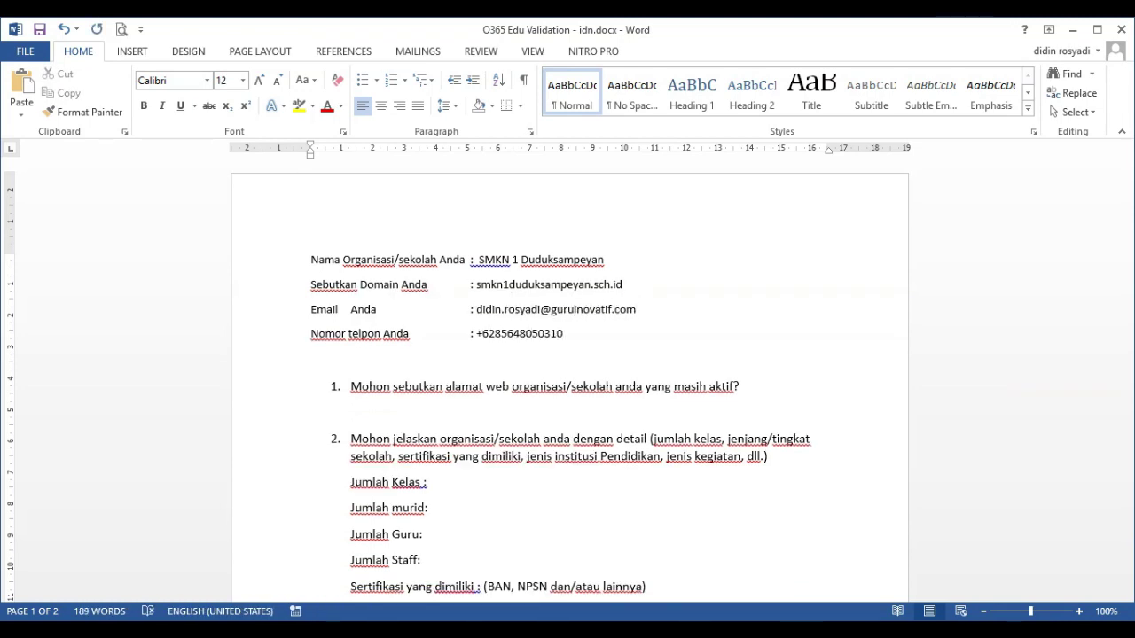
# Answer question 1 with smkn1duduksampeyan.sch.id on an unnumbered, lowercase line
pyautogui.press('BackSpace')
pyautogui.press('Return')
pyautogui.press('BackSpace')
pyautogui.write('Smkn1duduksampeyan.sch.id')
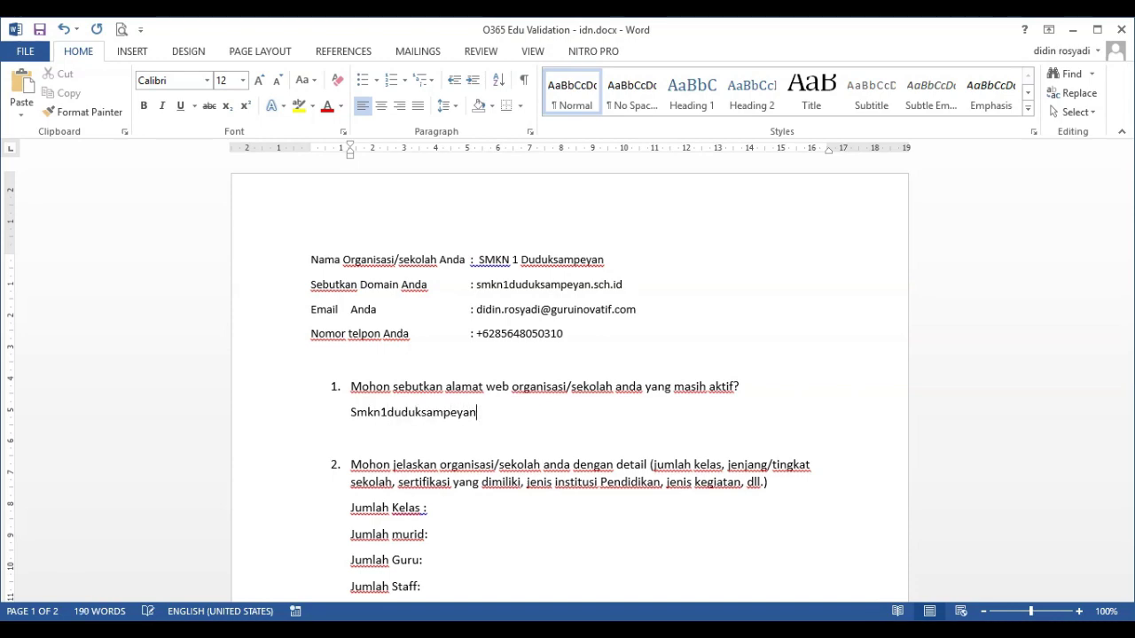
pyautogui.press('Home')
pyautogui.press('Delete')
pyautogui.write('s')
# Bold the school name, domain, e-mail and phone values and the question 1 website answer
pyautogui.moveTo(470, 259); pyautogui.dragTo(606, 260)
pyautogui.hotkey('ctrl', 'b')
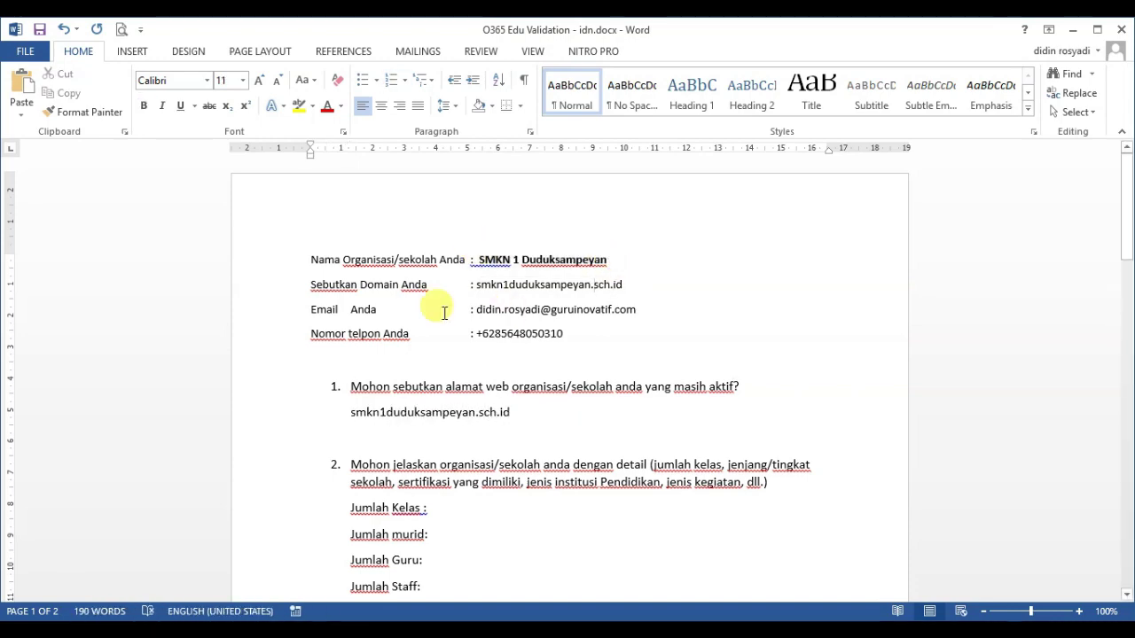
pyautogui.moveTo(475, 285); pyautogui.dragTo(623, 289)
pyautogui.hotkey('ctrl', 'b')
pyautogui.moveTo(475, 310); pyautogui.dragTo(636, 312)
pyautogui.hotkey('ctrl', 'b')
pyautogui.moveTo(476, 333); pyautogui.dragTo(562, 335)
pyautogui.hotkey('ctrl', 'b')
pyautogui.moveTo(350, 412); pyautogui.dragTo(519, 414)
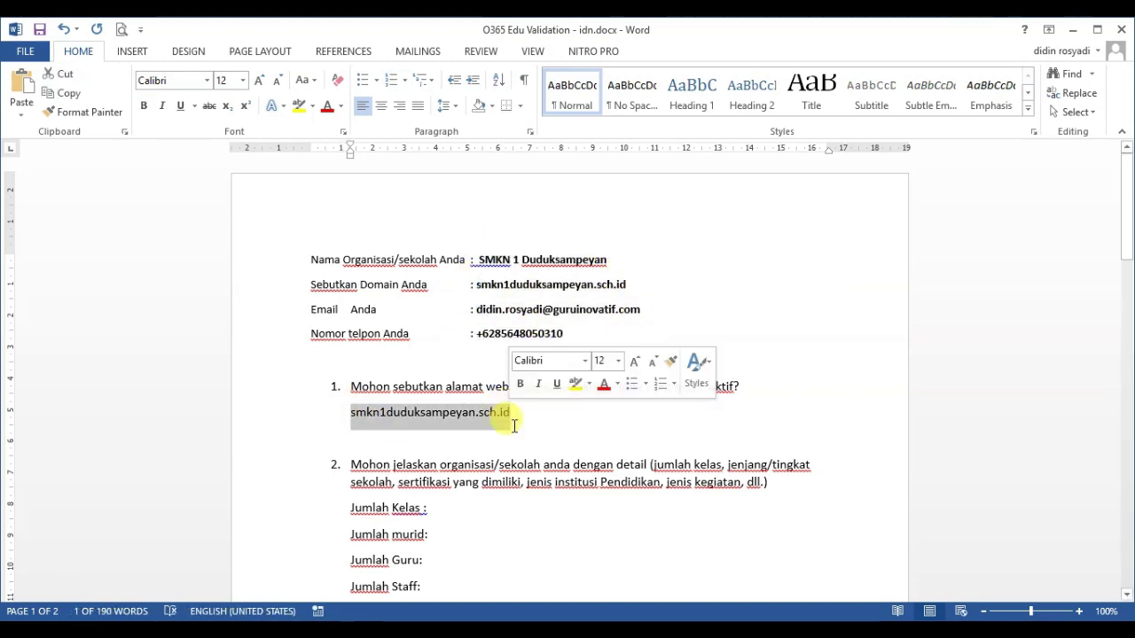
pyautogui.hotkey('ctrl', 'b')
pyautogui.moveTo(1127, 249); pyautogui.dragTo(1127, 294)
# Enter bold counts '27 Kelas' for classes and '875 siswa' for students
pyautogui.click(469, 299)
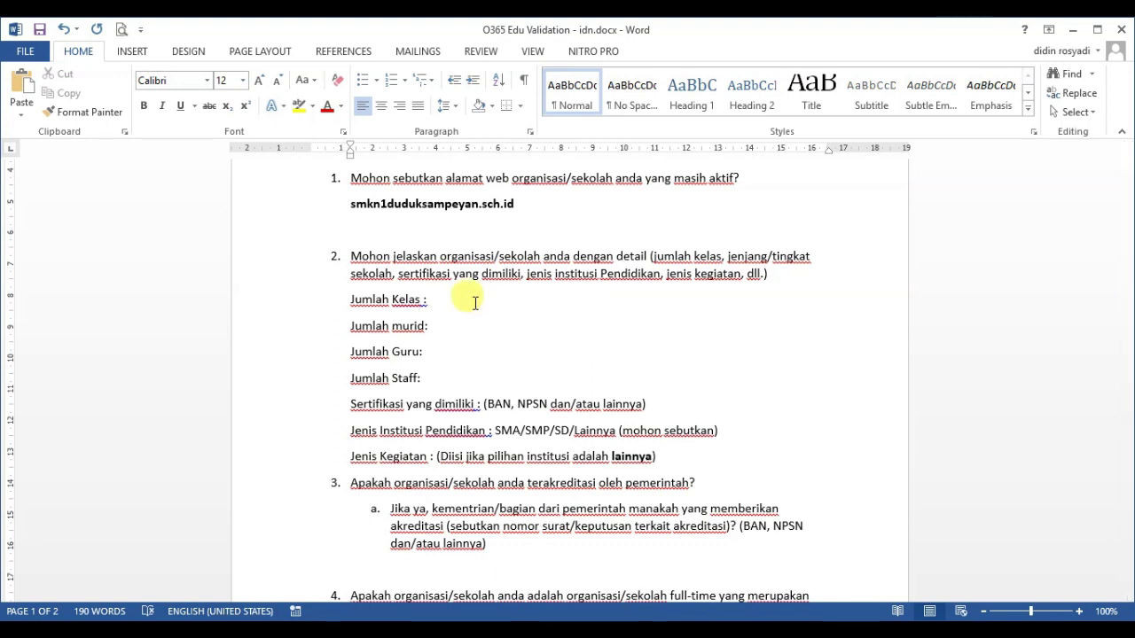
pyautogui.write('27 Kelas')
pyautogui.moveTo(429, 300); pyautogui.dragTo(476, 306)
pyautogui.hotkey('ctrl', 'b')
pyautogui.press('Down')
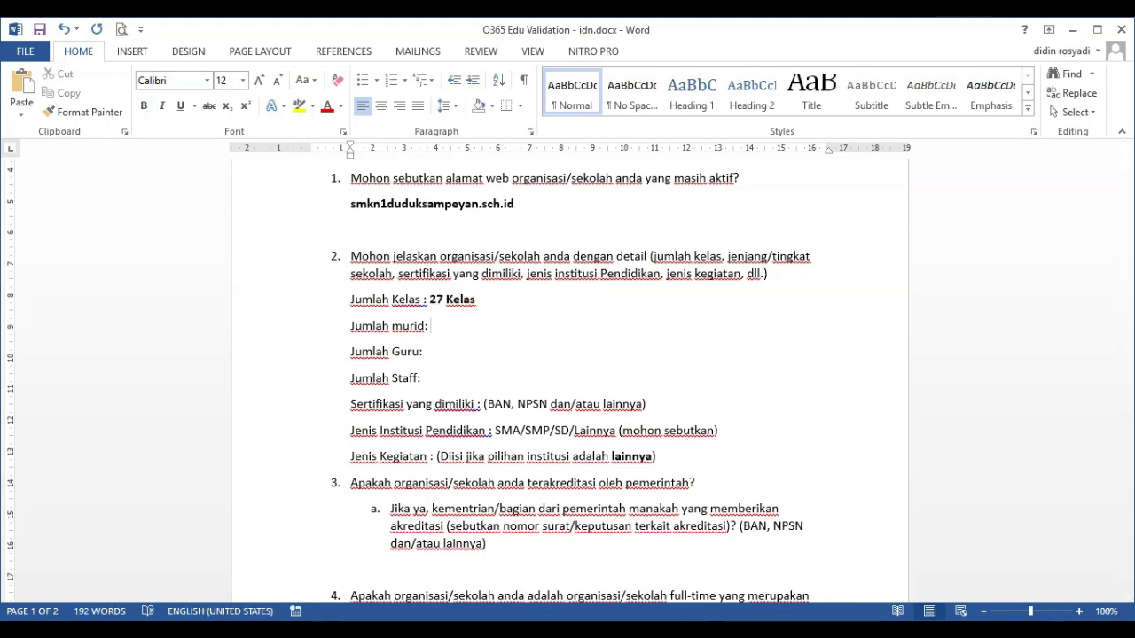
pyautogui.write('875 siswa')
pyautogui.hotkey('ctrl', 'shift', 'Left')
pyautogui.hotkey('ctrl', 'shift', 'Left')
pyautogui.hotkey('ctrl', 'b')
# Enter bold counts '50 Guru' for teachers and '15 Staff' for staff
pyautogui.press('Down')
pyautogui.write('50 Guru')
pyautogui.hotkey('ctrl', 'shift', 'Left')
pyautogui.hotkey('ctrl', 'shift', 'Left')
pyautogui.hotkey('ctrl', 'b')
pyautogui.press('Down')
pyautogui.write('15 Staf')
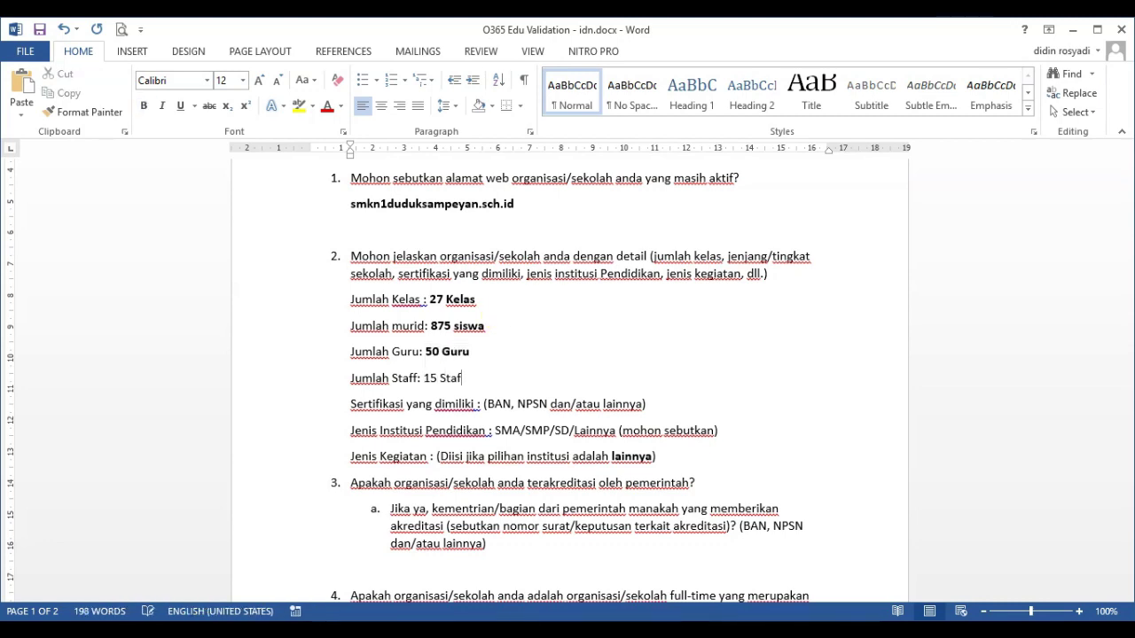
pyautogui.write('f')
pyautogui.hotkey('ctrl', 'shift', 'Left')
pyautogui.hotkey('ctrl', 'shift', 'Left')
pyautogui.hotkey('ctrl', 'b')
# Set certification to bold 'BAN, NPSN' and institution type to bold 'SMK (Sekolah Menengah Kejuruan)'
pyautogui.press('Down')
pyautogui.write('BAN, NPSN')
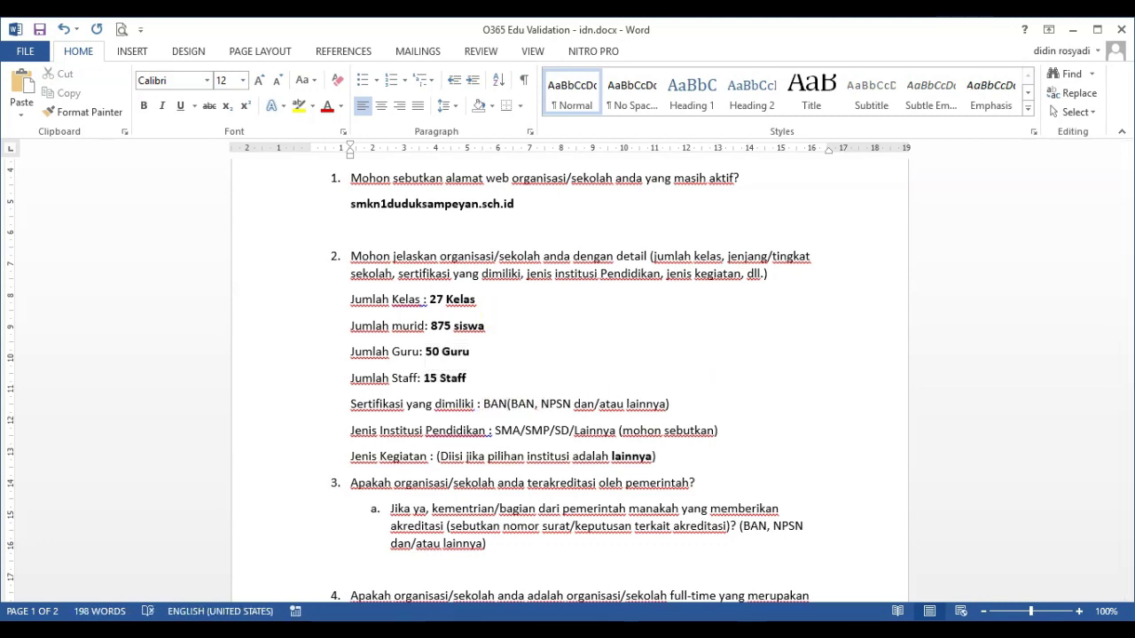
pyautogui.hotkey('shift', 'End')
pyautogui.press('Delete')
pyautogui.hotkey('ctrl', 'shift', 'Left')
pyautogui.hotkey('ctrl', 'shift', 'Left')
pyautogui.hotkey('ctrl', 'shift', 'Left')
pyautogui.hotkey('ctrl', 'b')
pyautogui.press('Down')
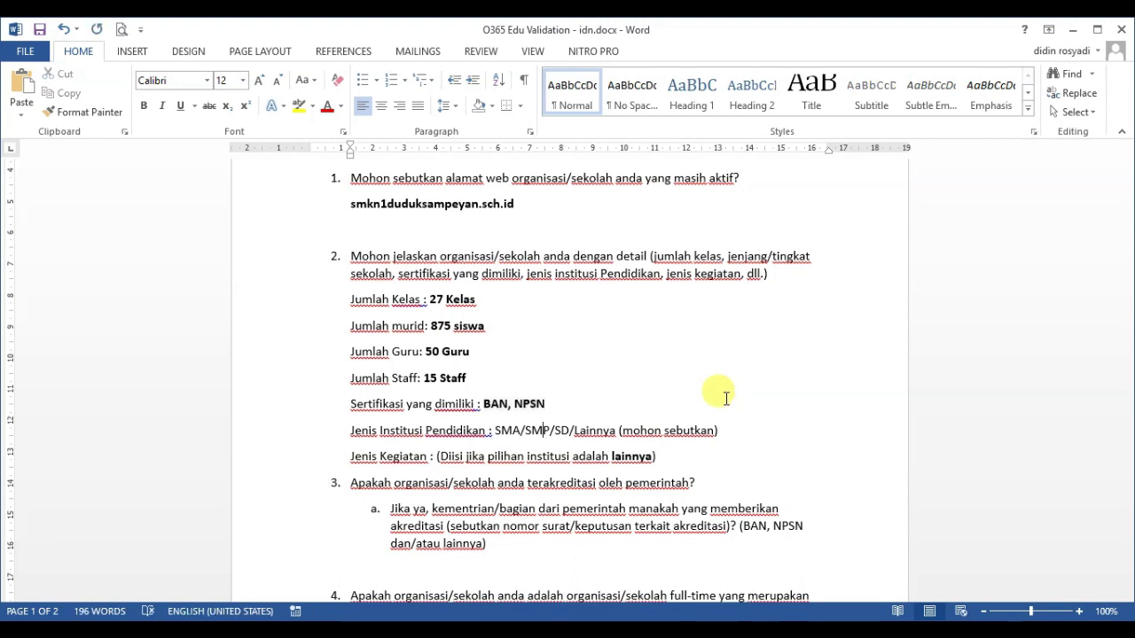
pyautogui.hotkey('shift', 'End')
pyautogui.hotkey('ctrl', 'b')
pyautogui.write('SMK (Sekolah Menengah Kejuruan')
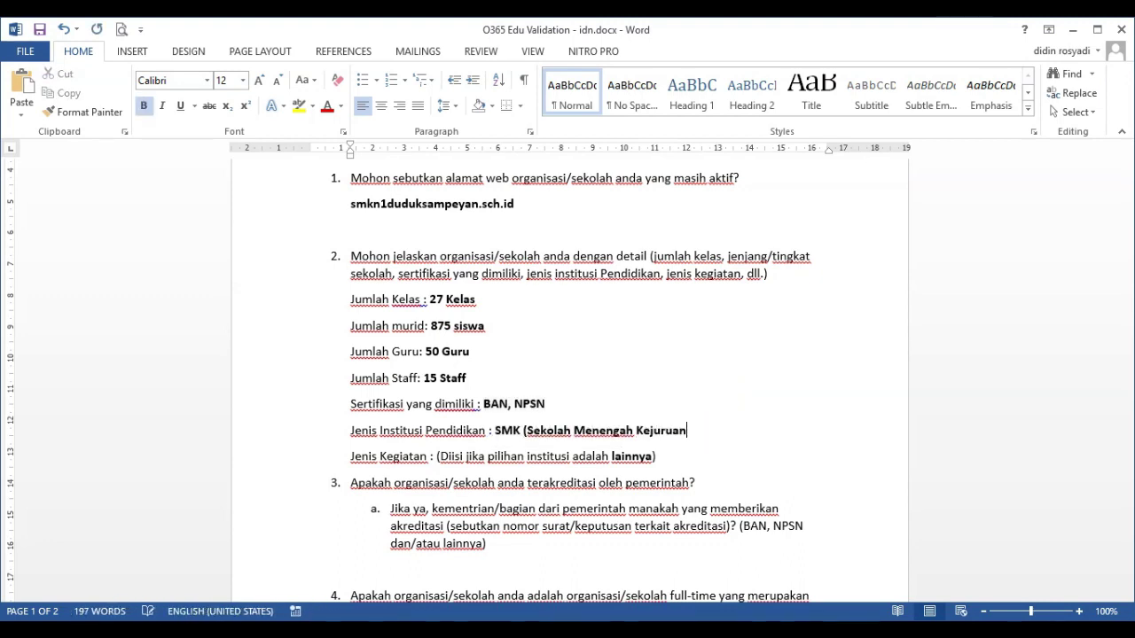
pyautogui.write(')')
# Replace the Jenis Kegiatan placeholder with '-' and move to the accreditation question
pyautogui.press('Down')
pyautogui.hotkey('shift', 'Home')
pyautogui.hotkey('ctrl', 'shift', 'Right')
pyautogui.hotkey('ctrl', 'shift', 'Right')
pyautogui.hotkey('ctrl', 'shift', 'Right')
pyautogui.write('-')
pyautogui.press('Delete')
pyautogui.press('Return')
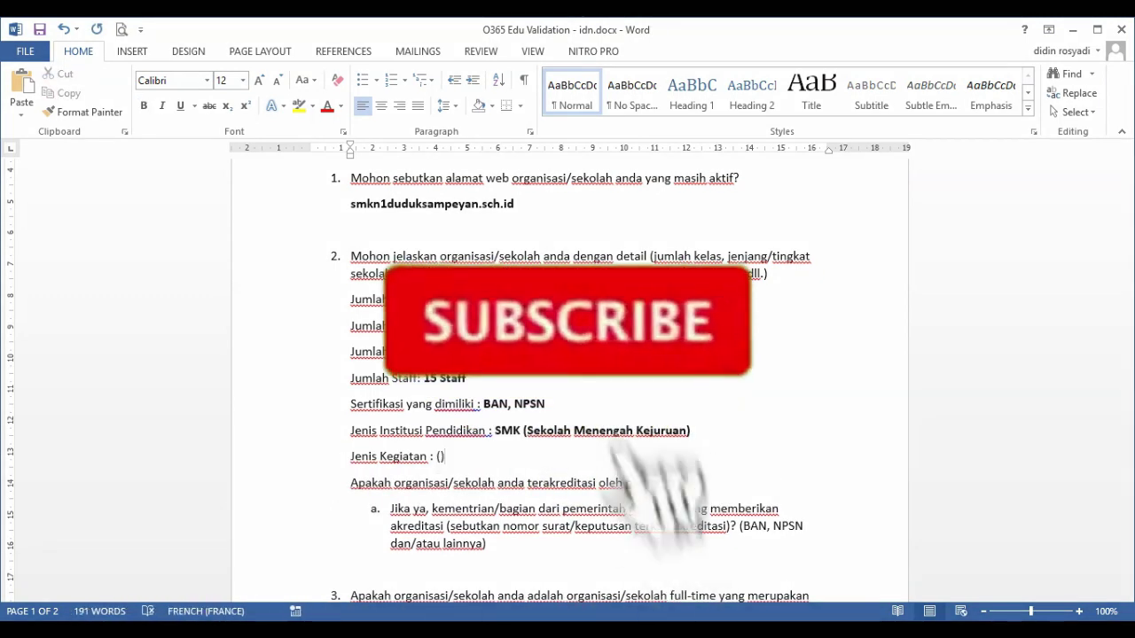
pyautogui.press('Left')
pyautogui.press('Down')
pyautogui.press('Down')
pyautogui.press('Down')
pyautogui.press('Down')
pyautogui.press('Down')
pyautogui.press('Down')
pyautogui.press('Down')
pyautogui.scroll(-2, 725, 399)
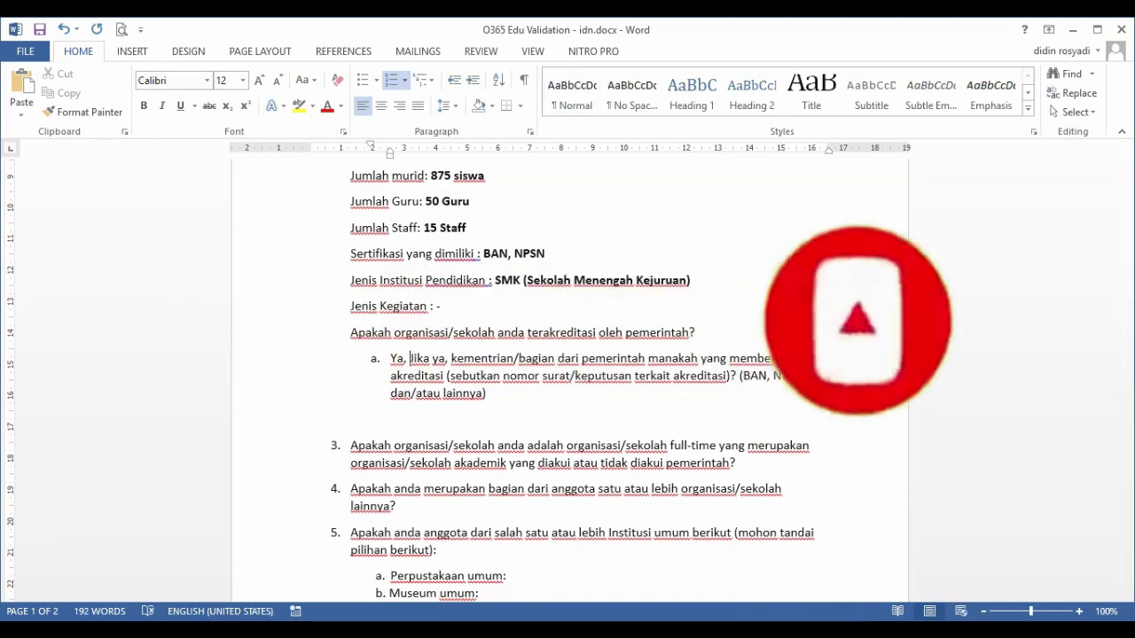
# Write sub-answer a: NPSN from Dinas Pendidikan Provinsi Jawa Timur, Nomor 3574/G4/KL/2009 Tahun 2009
pyautogui.write('Ya, pengesahan sekolah didapatkan dari')
pyautogui.click(477, 358)
pyautogui.write('Nomor Pokok')
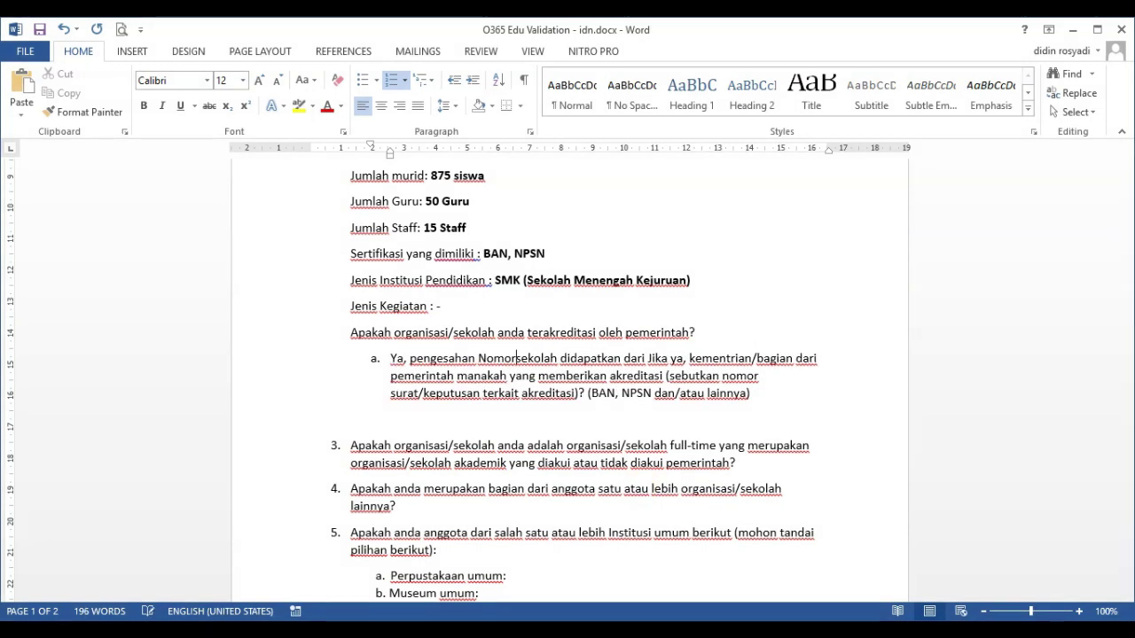
pyautogui.press('Return')
pyautogui.hotkey('ctrl', 'shift', 'Right')
pyautogui.hotkey('ctrl', 'shift', 'Right')
pyautogui.hotkey('ctrl', 'shift', 'Right')
pyautogui.press('Delete')
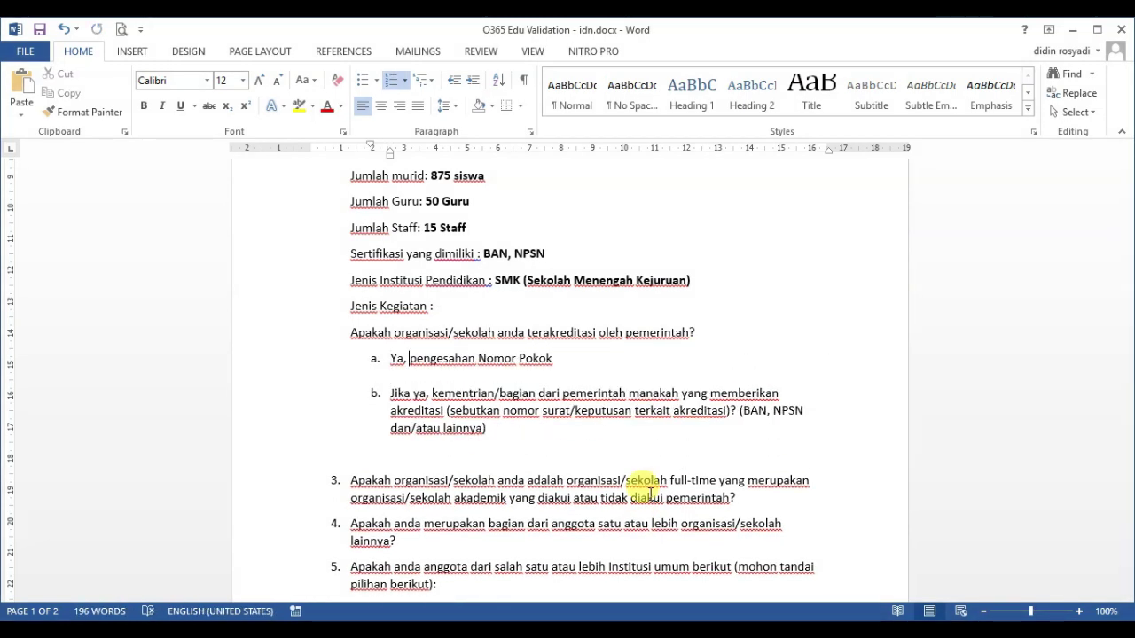
pyautogui.write('tentang Nomor Pokok Sekolah Nasional (')
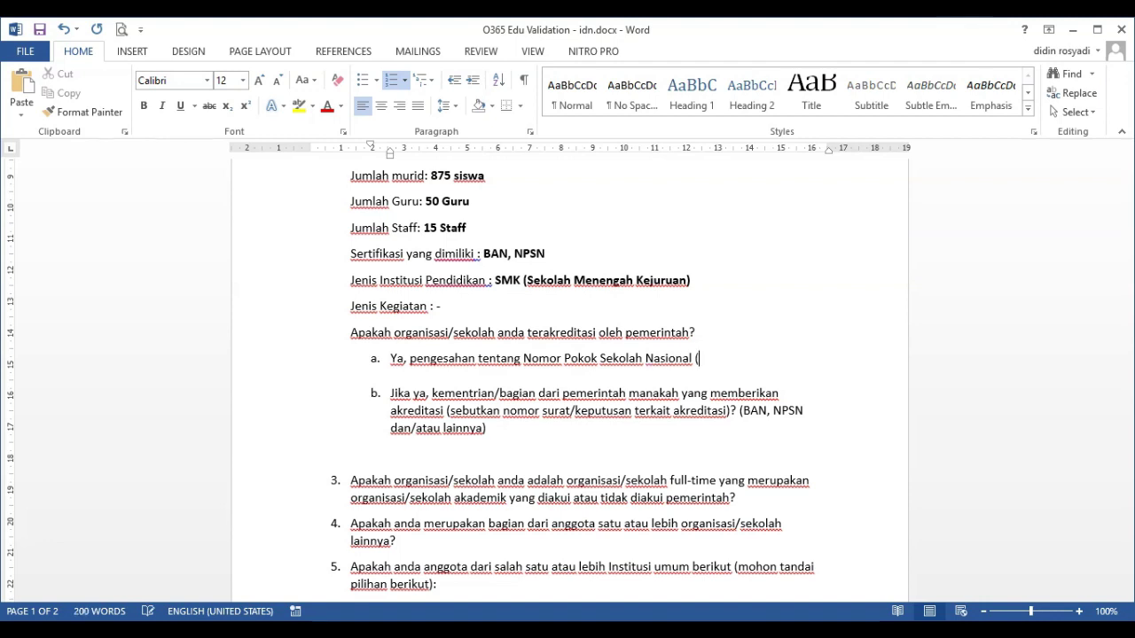
pyautogui.press('BackSpace')
pyautogui.press('BackSpace')
pyautogui.write('nas Pendidikan Provinsi')
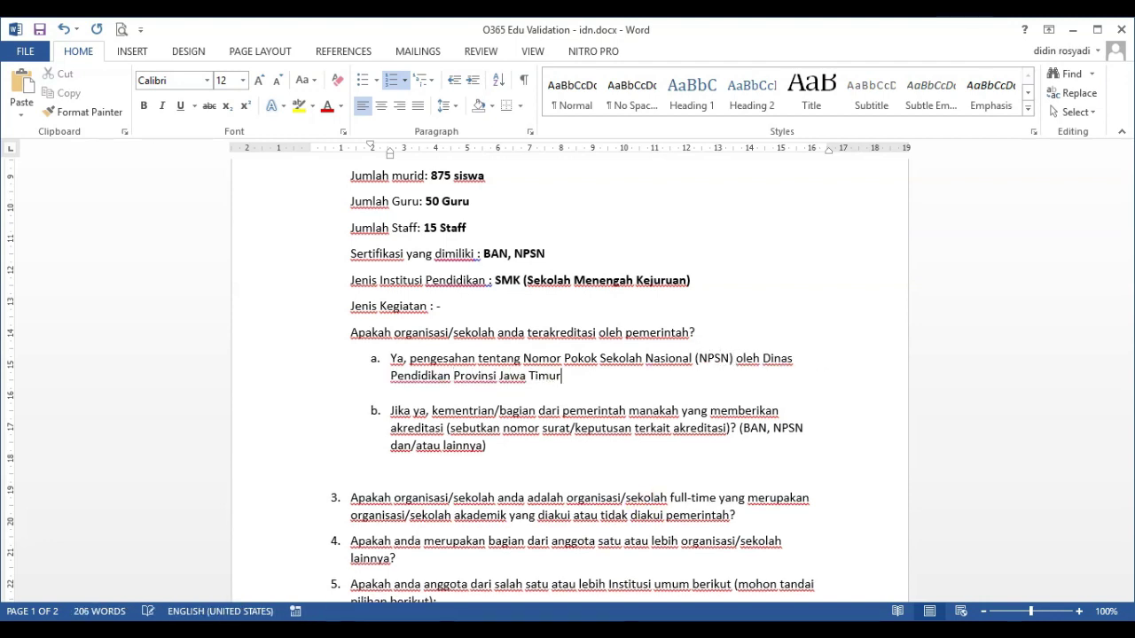
pyautogui.write(' Jawa Timur, Nomor : 3574/G4/KL/2009 Tahun ')
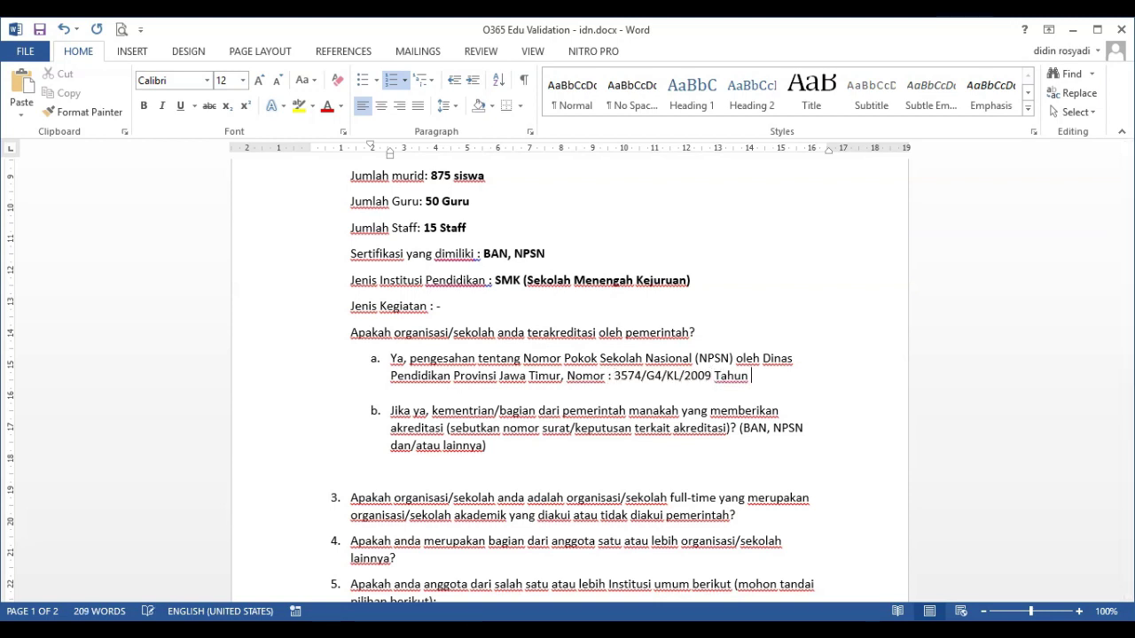
pyautogui.write('2009')
# Write sub-answer b citing BAN-SM decree 1214/BAN-SM/SK/2018, bolding the number and board name
pyautogui.press('Return')
pyautogui.write('Ya,')
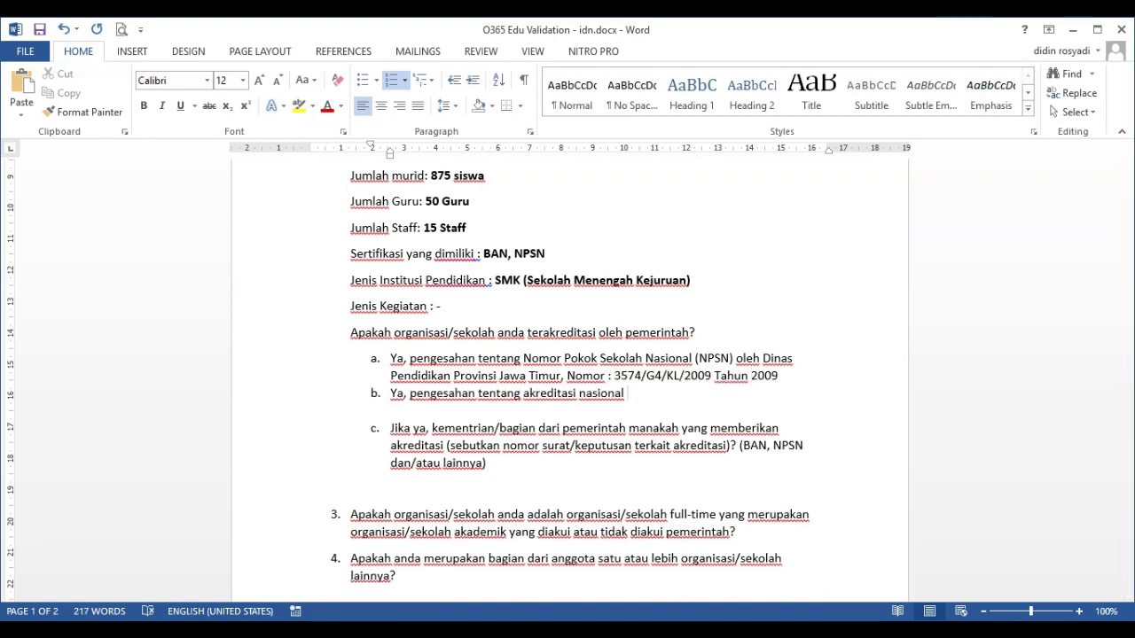
pyautogui.write(' Badan Akreditasi nasional Sekolah/Madrasah')
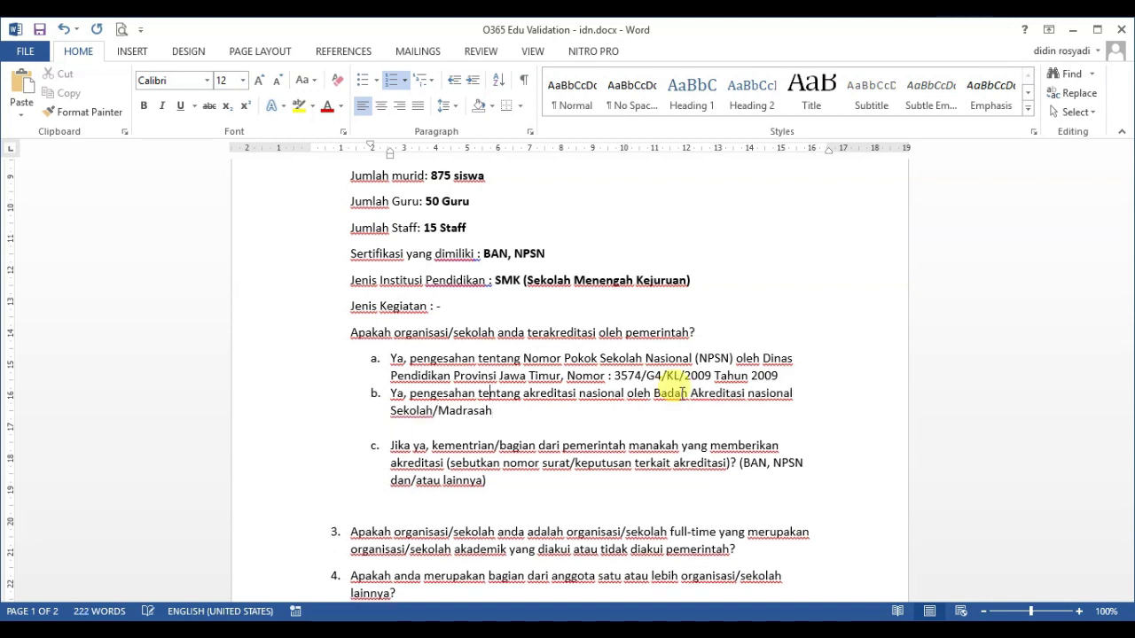
pyautogui.write(', Nomor : 1214/BAN-SM/SK/2018 yang menyatak')
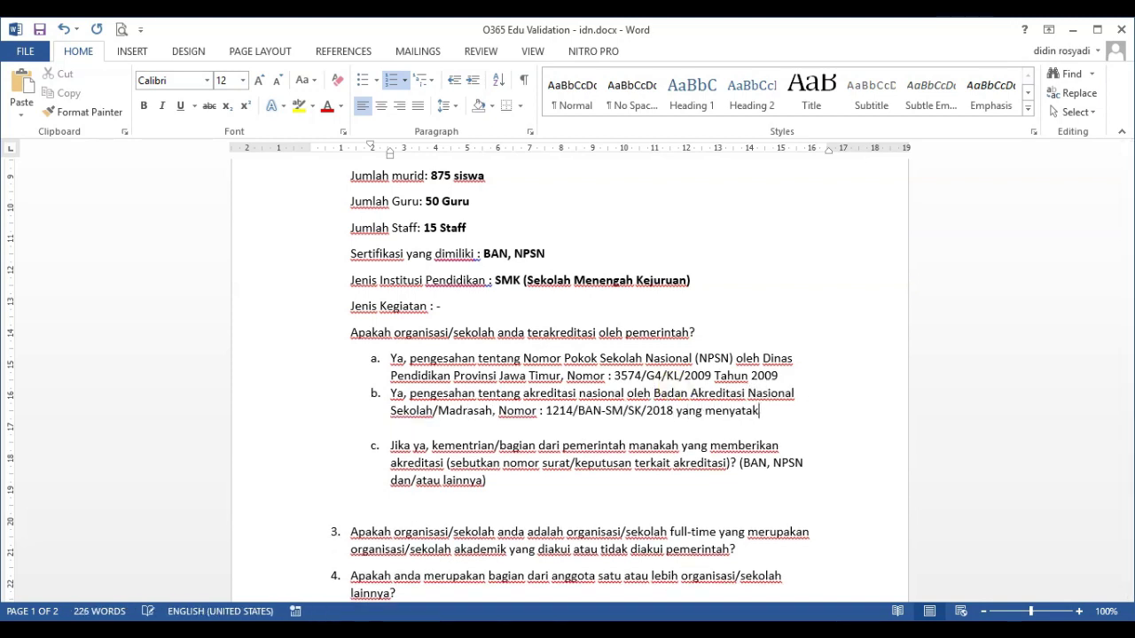
pyautogui.write('an bahwa SMKN 1 Duduksampeyan terakreditasi A (Unggul)')
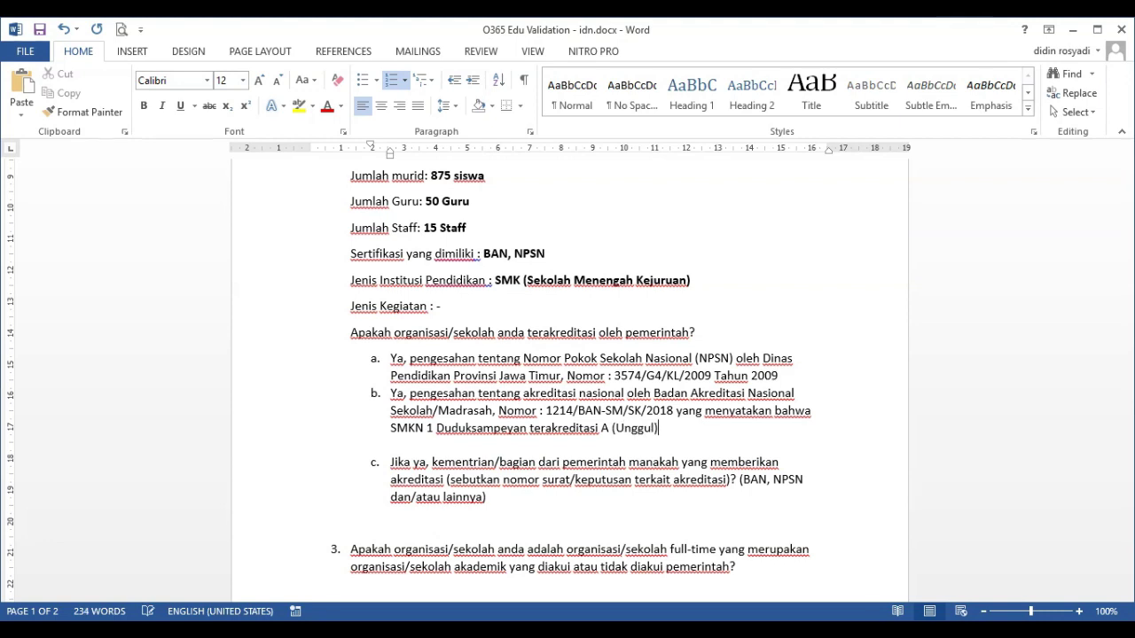
pyautogui.write(' dengan nilai 91')
pyautogui.hotkey('ctrl', 'shift', 'Right')
pyautogui.hotkey('ctrl', 'shift', 'Right')
pyautogui.hotkey('ctrl', 'shift', 'Right')
pyautogui.hotkey('ctrl', 'shift', 'Right')
pyautogui.hotkey('ctrl', 'b')
pyautogui.click(683, 392)
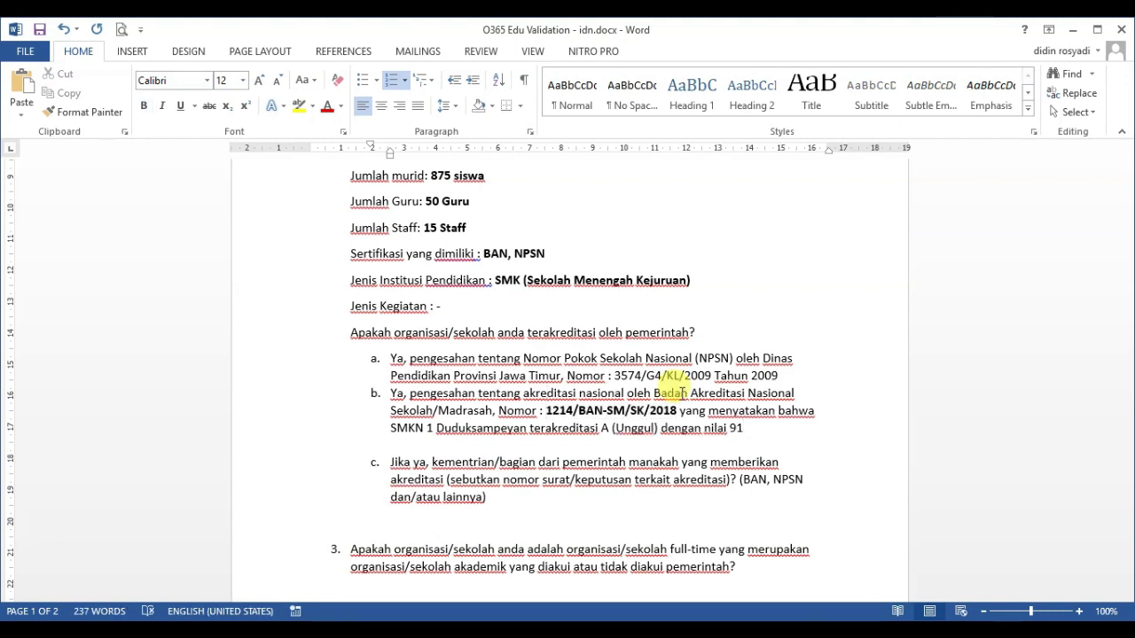
pyautogui.hotkey('ctrl', 'Left')
pyautogui.hotkey('ctrl', 'shift', 'Right')
pyautogui.hotkey('ctrl', 'shift', 'Right')
pyautogui.hotkey('ctrl', 'shift', 'Right')
pyautogui.hotkey('ctrl', 'shift', 'Right')
pyautogui.hotkey('ctrl', 'shift', 'Right')
pyautogui.hotkey('ctrl', 'shift', 'Right')
pyautogui.hotkey('ctrl', 'b')
# Bold the NPSN name, the provincial education office name and decree 3574/G4/KL/2009 in sub-answer a
pyautogui.press('Up')
pyautogui.press('Up')
pyautogui.hotkey('ctrl', 'shift', 'Right')
pyautogui.hotkey('ctrl', 'shift', 'Right')
pyautogui.hotkey('ctrl', 'shift', 'Right')
pyautogui.hotkey('ctrl', 'shift', 'Right')
pyautogui.hotkey('ctrl', 'shift', 'Right')
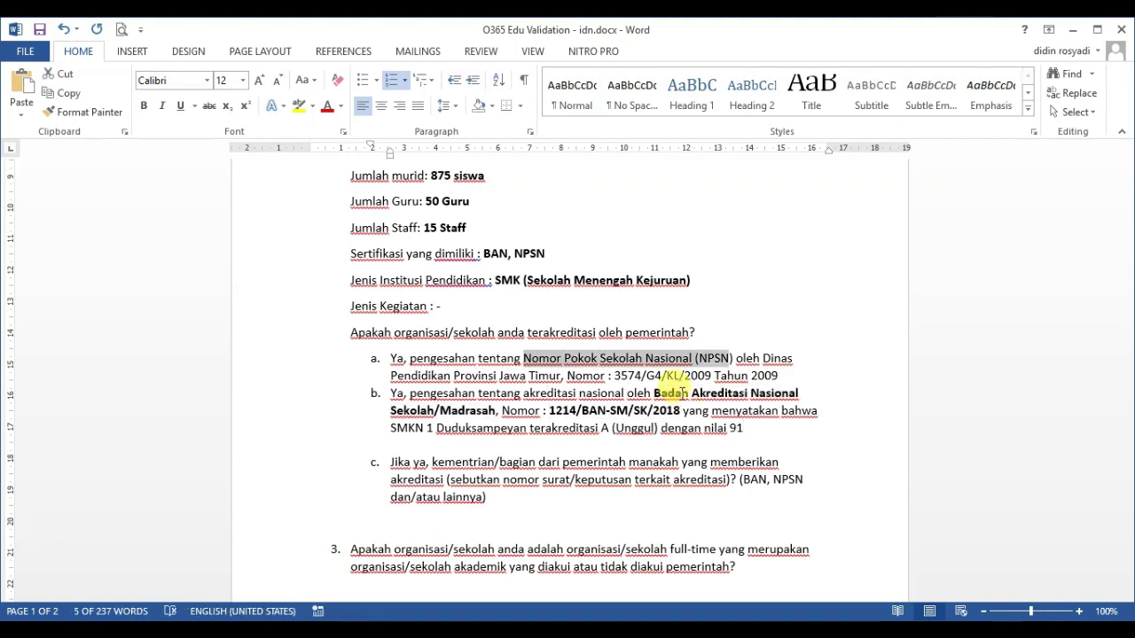
pyautogui.hotkey('ctrl', 'b')
pyautogui.press('Right')
pyautogui.hotkey('ctrl', 'Right')
pyautogui.hotkey('ctrl', 'shift', 'Right')
pyautogui.hotkey('ctrl', 'shift', 'Right')
pyautogui.hotkey('ctrl', 'shift', 'Right')
pyautogui.hotkey('ctrl', 'shift', 'Right')
pyautogui.hotkey('ctrl', 'shift', 'Right')
pyautogui.hotkey('ctrl', 'b')
pyautogui.press('Right')
pyautogui.hotkey('ctrl', 'Right')
pyautogui.hotkey('ctrl', 'Right')
pyautogui.hotkey('ctrl', 'Right')
pyautogui.hotkey('ctrl', 'shift', 'Right')
pyautogui.hotkey('ctrl', 'shift', 'Right')
pyautogui.hotkey('ctrl', 'shift', 'Right')
pyautogui.hotkey('ctrl', 'shift', 'Right')
pyautogui.hotkey('ctrl', 'shift', 'Right')
pyautogui.hotkey('ctrl', 'shift', 'Right')
pyautogui.hotkey('ctrl', 'shift', 'Right')
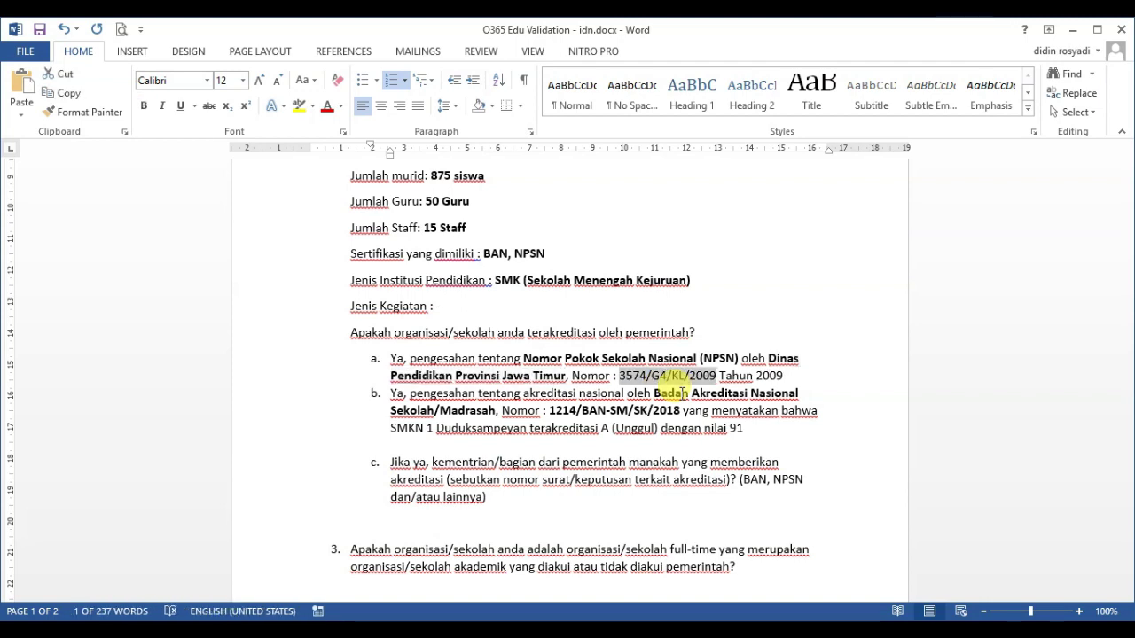
pyautogui.hotkey('ctrl', 'b')
pyautogui.press('Right')
# Delete the leftover prompt sub-item and restore the accreditation question's numbering as question 3
pyautogui.press('Return')
pyautogui.press('Return')
pyautogui.press('Down')
pyautogui.press('Down')
pyautogui.press('Down')
pyautogui.press('Down')
pyautogui.hotkey('shift', 'Down')
pyautogui.hotkey('shift', 'Down')
pyautogui.hotkey('shift', 'Down')
pyautogui.hotkey('shift', 'Down')
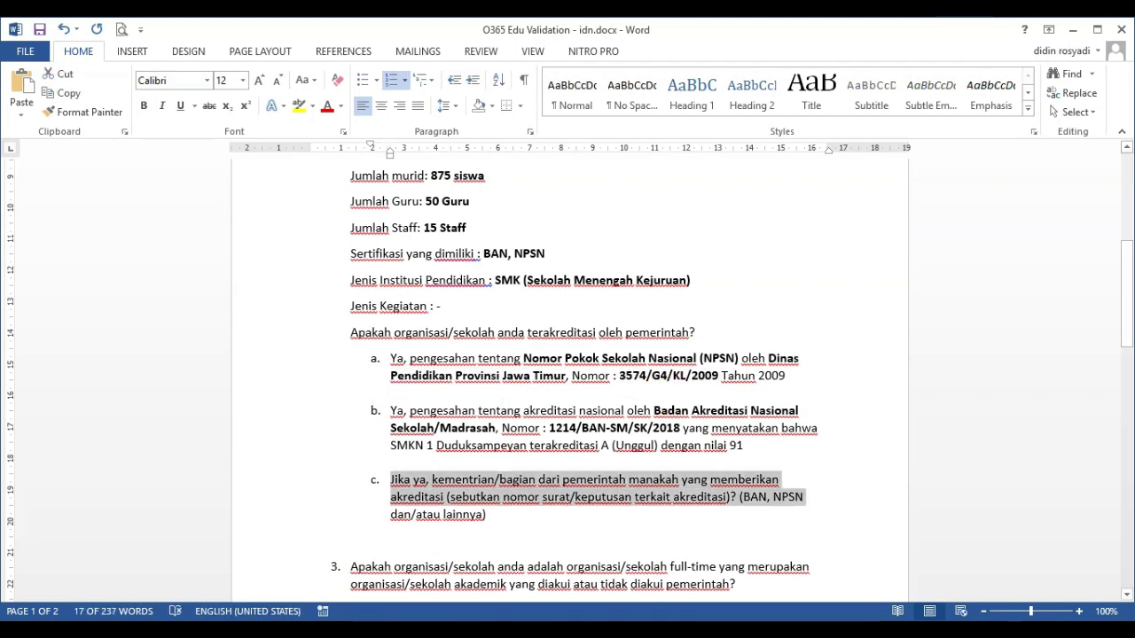
pyautogui.press('Delete')
pyautogui.press('Up')
pyautogui.press('Up')
pyautogui.press('Up')
pyautogui.press('Up')
pyautogui.press('Up')
pyautogui.press('Up')
pyautogui.press('Up')
pyautogui.press('Up')
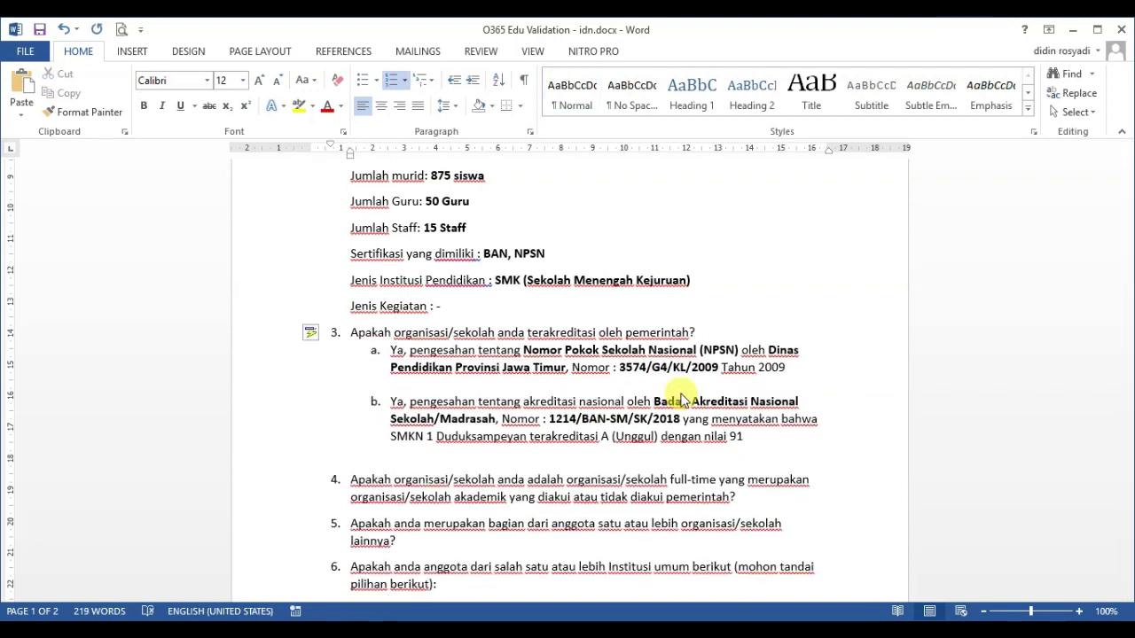
pyautogui.rightClick(312, 330)
pyautogui.hotkey('ctrl', 'z')
pyautogui.scroll(5, 557, 254)
pyautogui.scroll(-5, 534, 243)
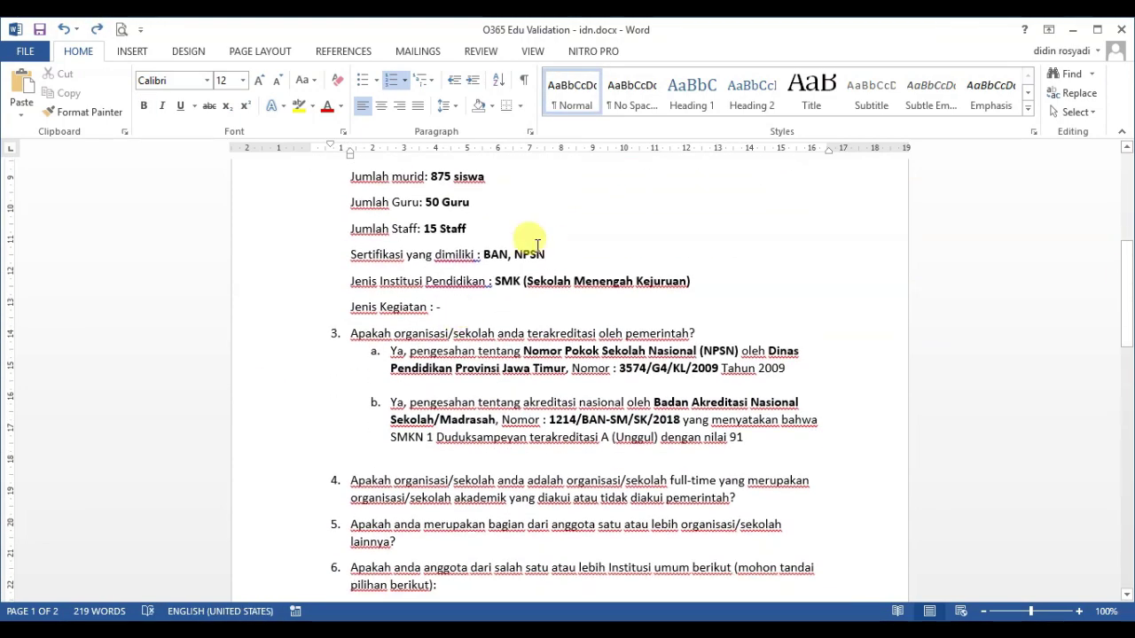
pyautogui.scroll(4, 532, 257)
pyautogui.scroll(1, 462, 283)
pyautogui.scroll(-7, 506, 311)
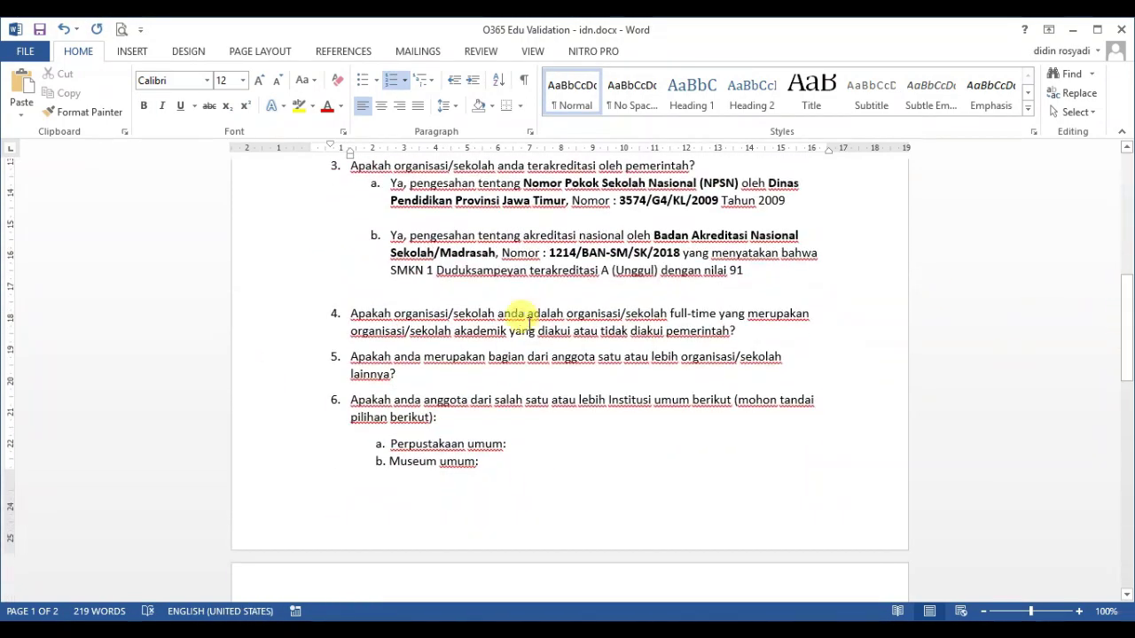
# Start the question 4 answer: 'Ya, SMKN 1 Duduksampey Negeri yang didirikan oleh…' in its own unnumbered paragraph
pyautogui.click(745, 330)
pyautogui.write('Ya, SMKN 1 Duduksampeyan adalah Sekolah Menengeha Kejuruan')
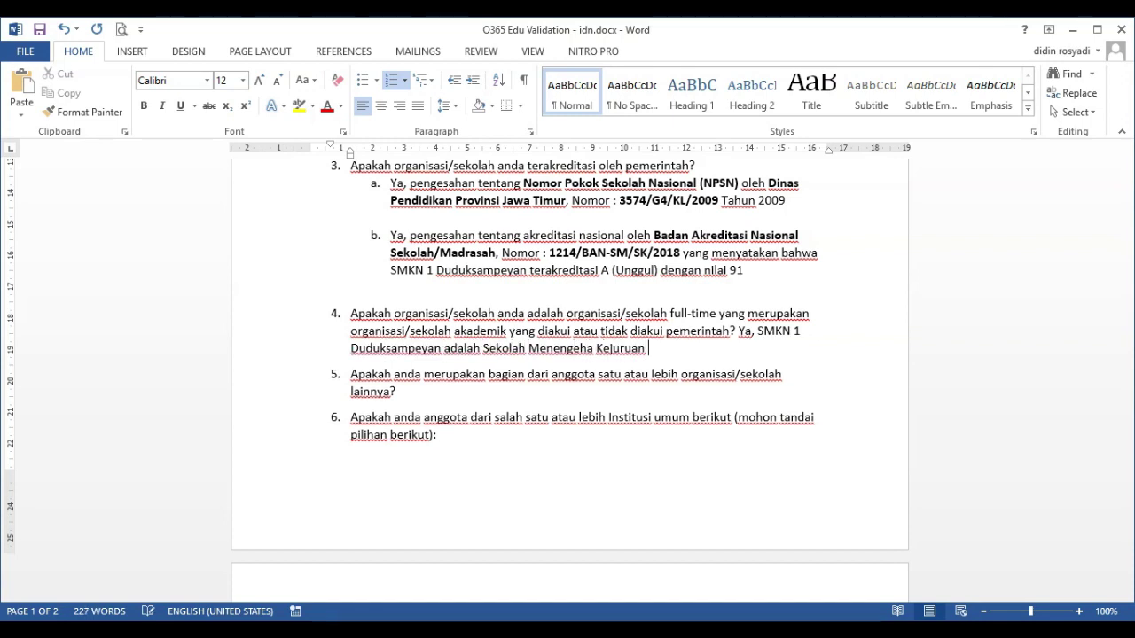
pyautogui.write(' Negeri yang')
pyautogui.click(737, 330)
pyautogui.press('Return')
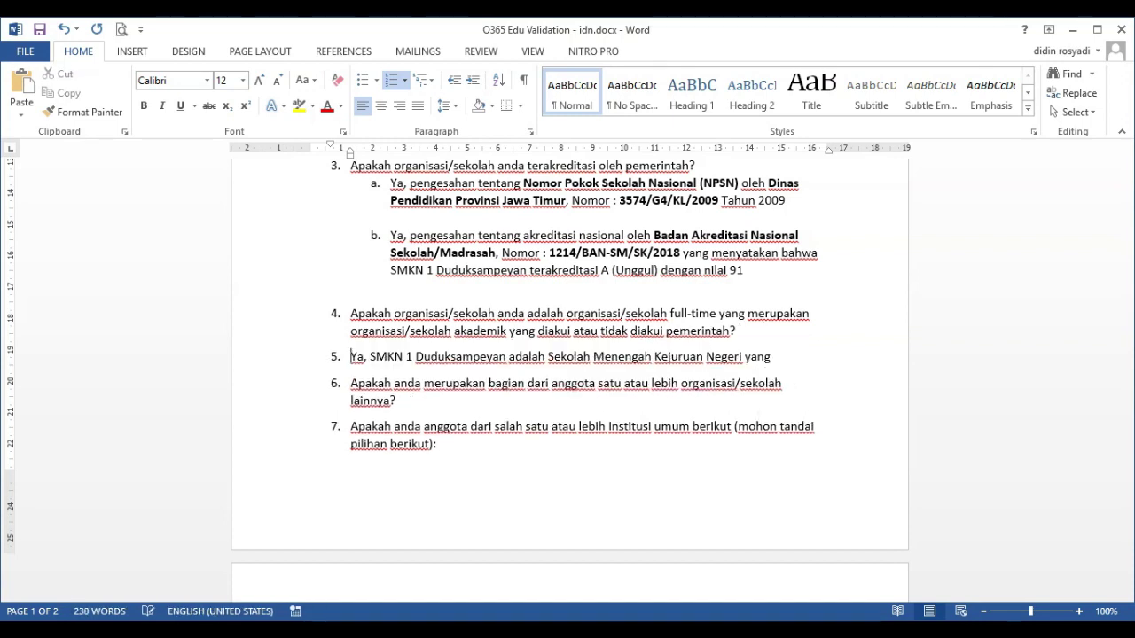
pyautogui.press('BackSpace')
pyautogui.write('didirikan oleh Pemerintah Daerah Kabupaten Gresik pada tahun 2010 dan memiliki')
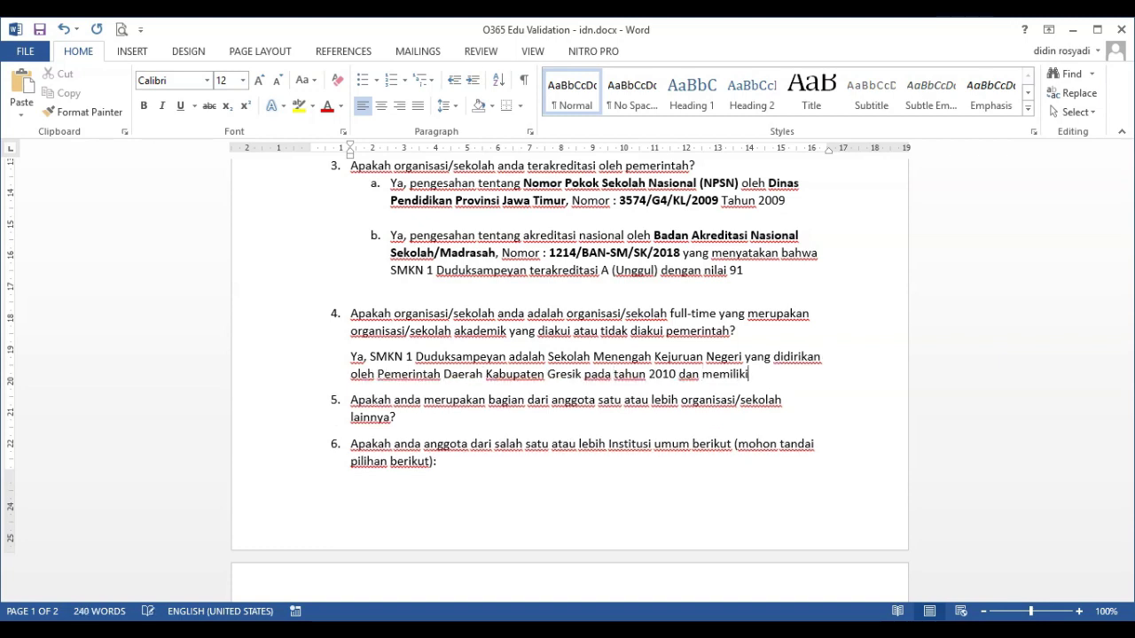
pyautogui.press('Return')
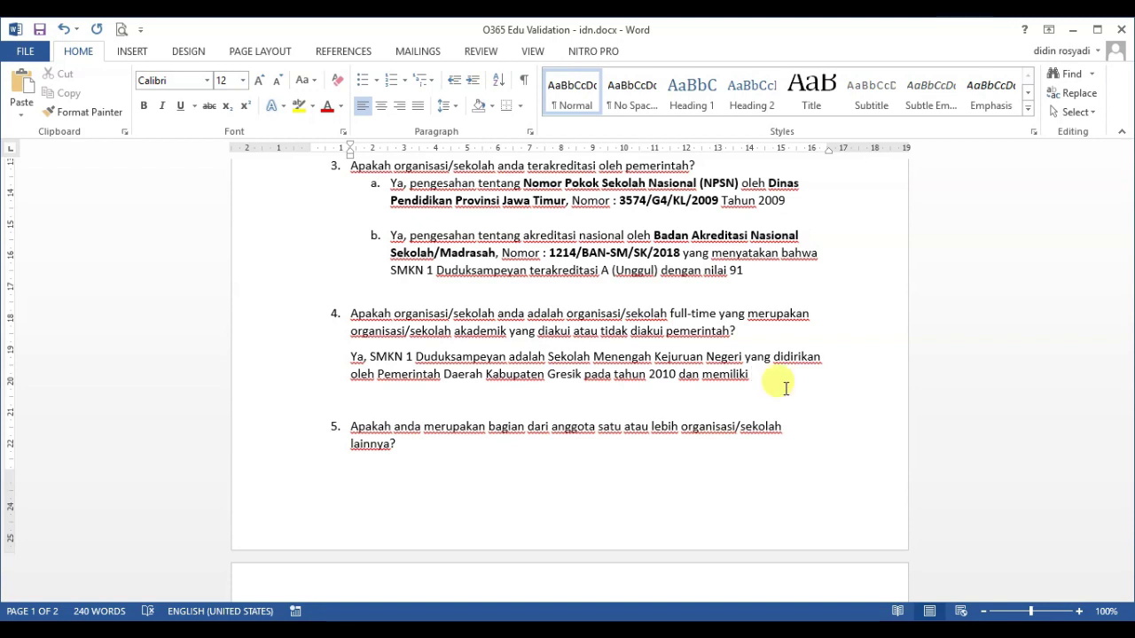
# Add the Monday–Friday 07.00–15.30 WIB schedule, then bold the question 4 answer and answers 3a–3b
pyautogui.write(', yang sistem sekolahnya adalah')
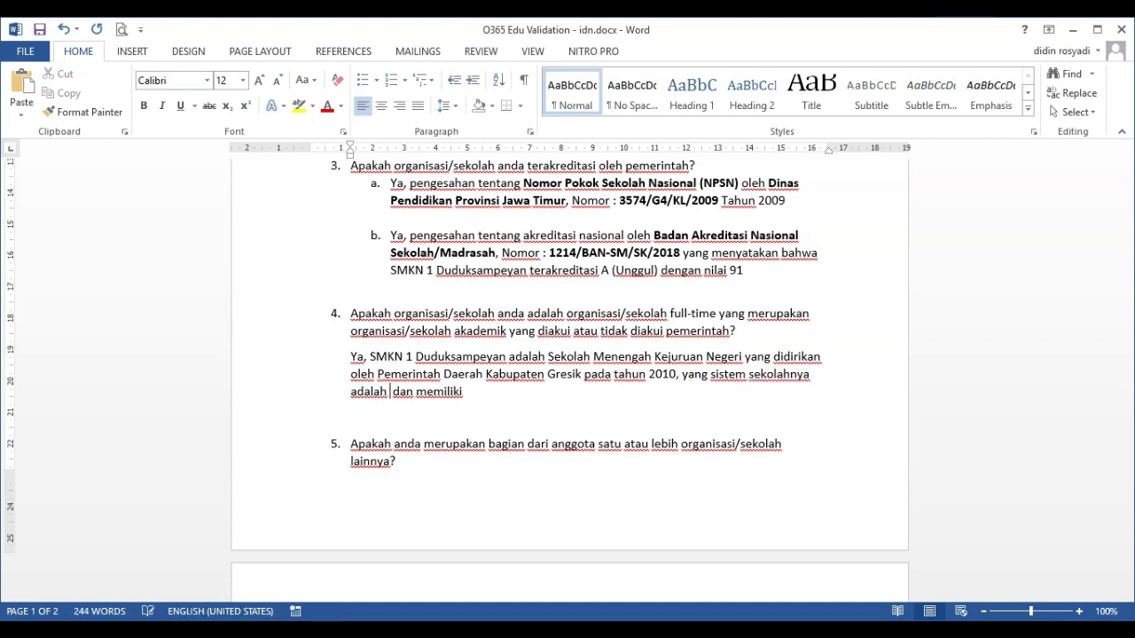
pyautogui.write(' 5 hari dalam 1 minggu mulai senin - ')
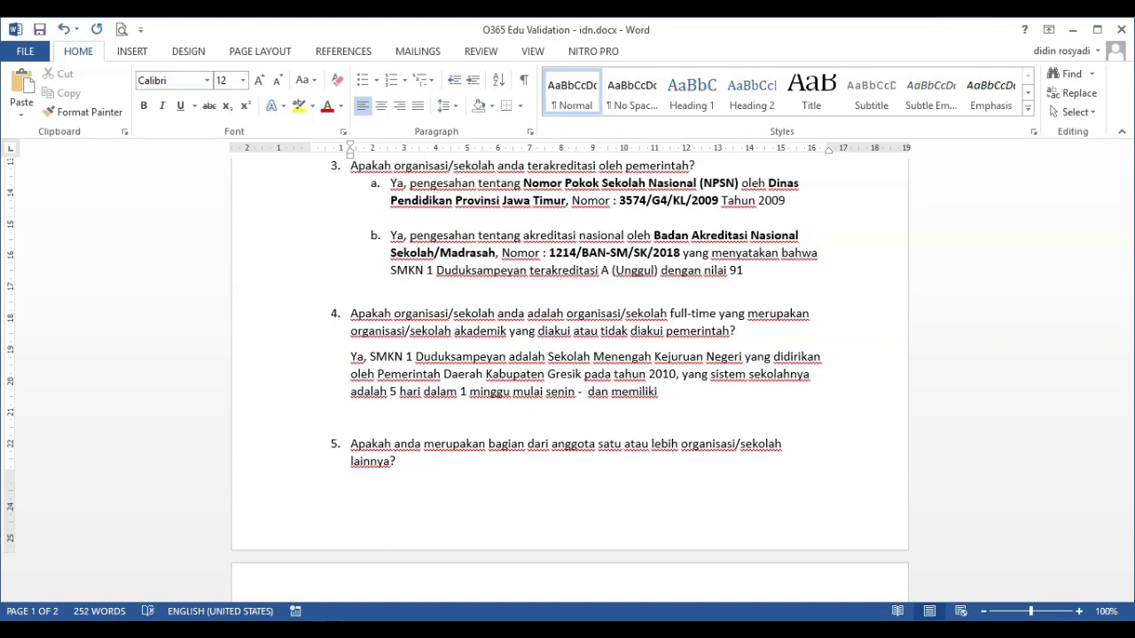
pyautogui.write('jumat pada jam 07.00')
pyautogui.write(' - 15.30 WIB')
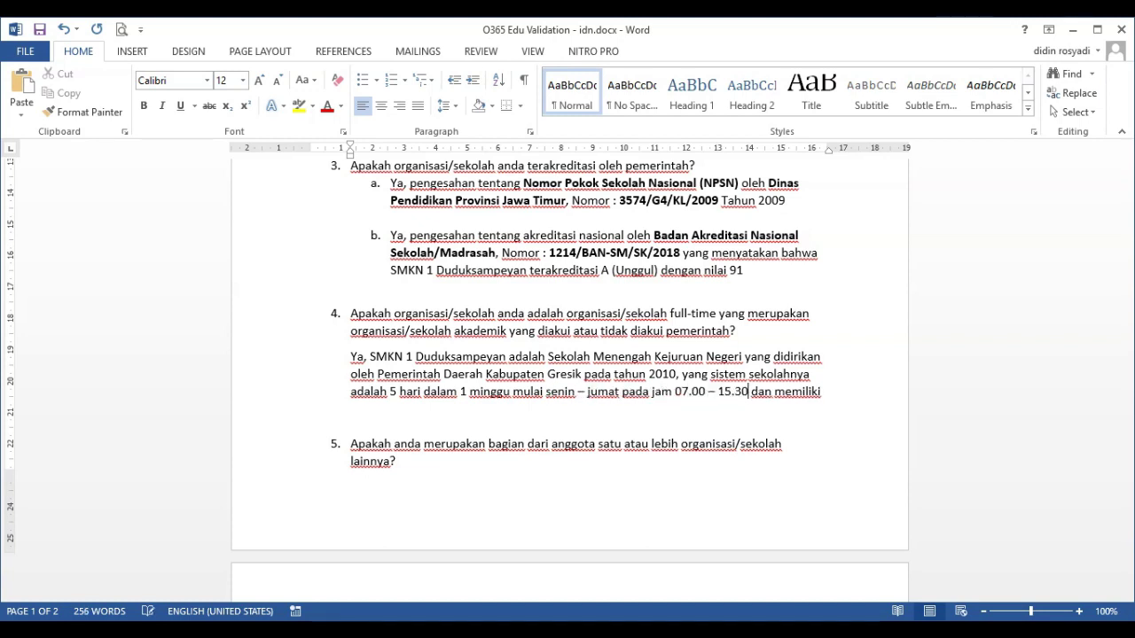
pyautogui.hotkey('ctrl', 'shift', 'Down')
pyautogui.press('Delete')
pyautogui.hotkey('ctrl', 'shift', 'Up')
pyautogui.hotkey('ctrl', 'b')
pyautogui.scroll(2, 772, 375)
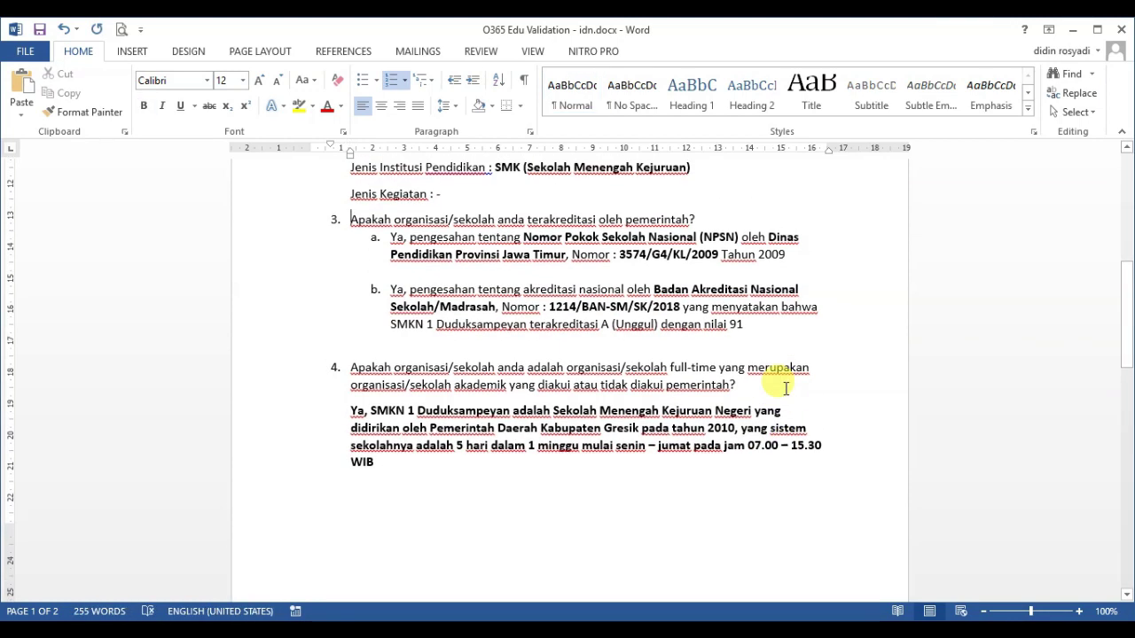
pyautogui.hotkey('ctrl', 'b')
pyautogui.hotkey('ctrl', 'b')
pyautogui.scroll(1, 784, 388)
pyautogui.scroll(-3, 785, 388)
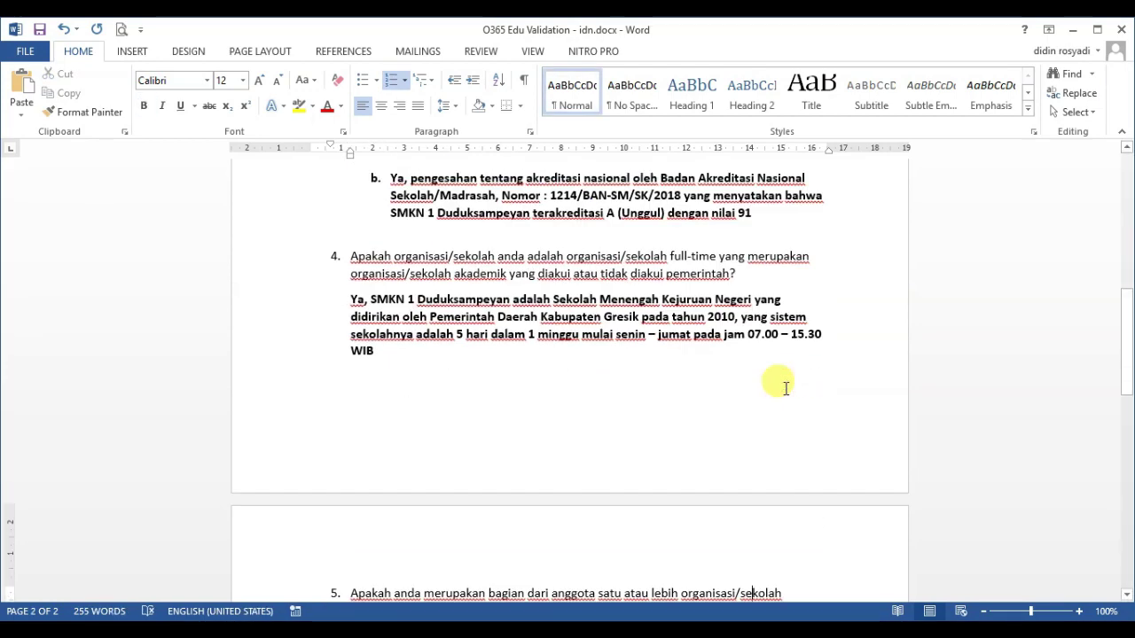
# Insert 'dan diakui memiliki', remove 'nya adalah', add a comma, and start the question 5 answer line
pyautogui.write('dan diakui ')
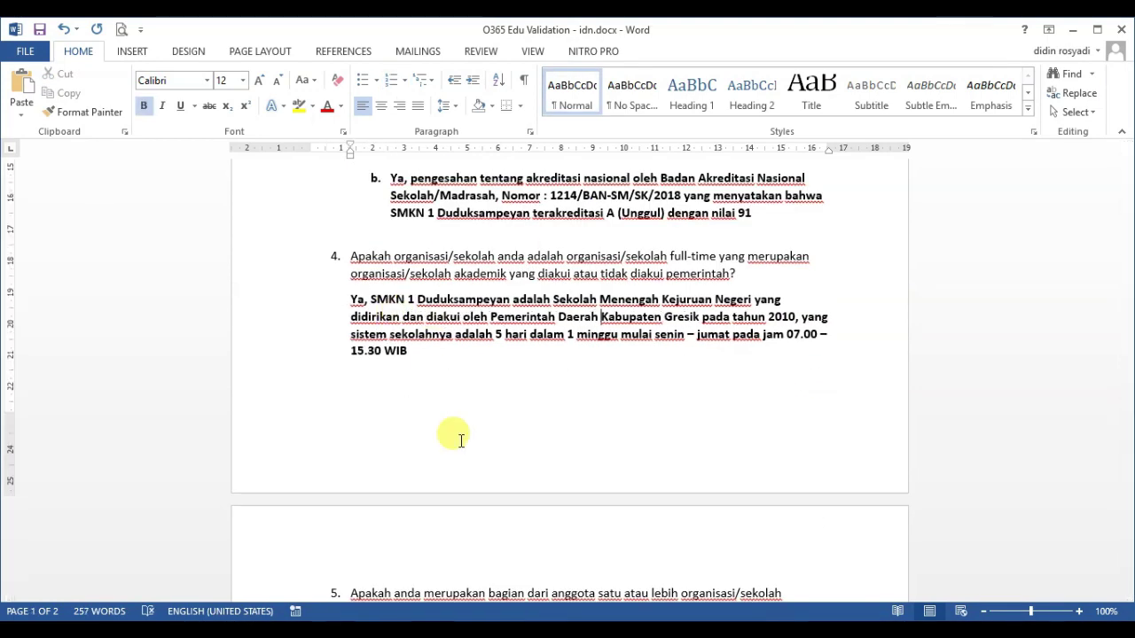
pyautogui.write('memiliki')
pyautogui.hotkey('ctrl', 'Right')
pyautogui.hotkey('ctrl', 'Right')
pyautogui.press('BackSpace')
pyautogui.press('BackSpace')
pyautogui.press('BackSpace')
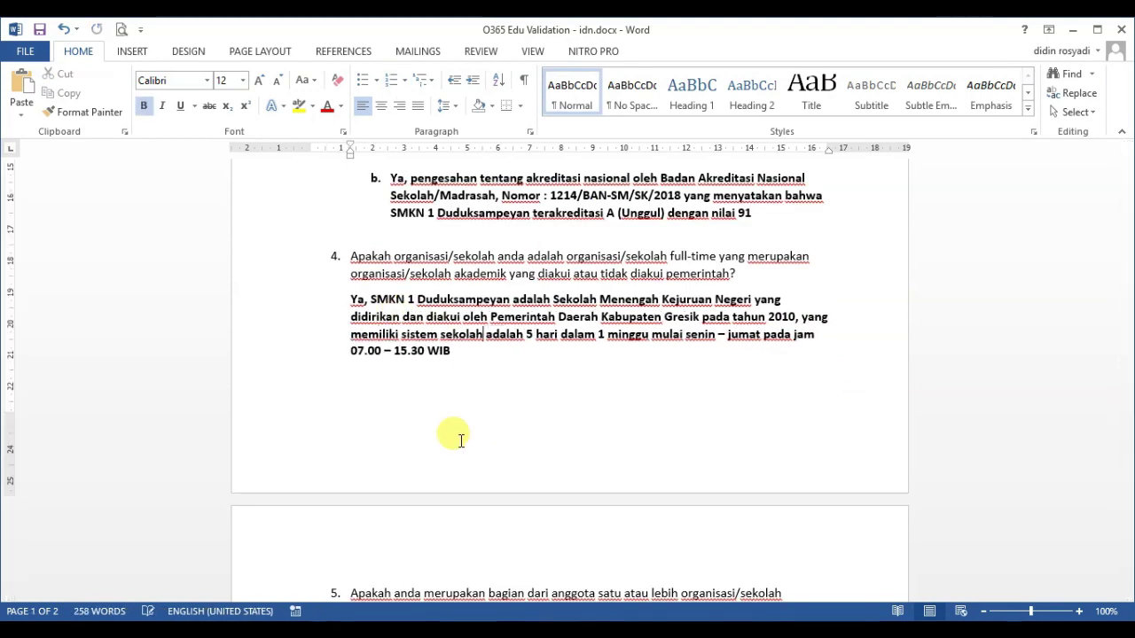
pyautogui.press('Delete')
pyautogui.press('Delete')
pyautogui.press('Delete')
pyautogui.press('Delete')
pyautogui.press('Delete')
pyautogui.press('Delete')
pyautogui.press('Delete')
pyautogui.write(',')
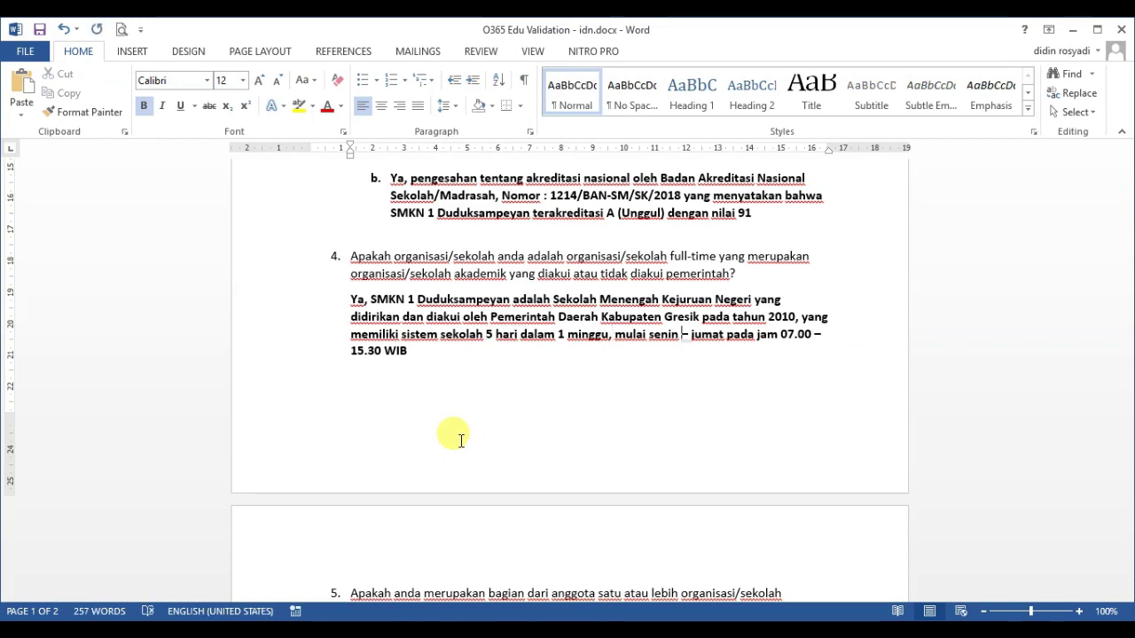
pyautogui.press('Down')
pyautogui.press('Down')
pyautogui.press('Down')
pyautogui.press('Down')
pyautogui.press('Down')
pyautogui.press('End')
pyautogui.press('Return')
# Answer question 5 as a teacher of Simulasi dan Komunikasi Digital at SMKN 1 Duduksampeyan, in bold
pyautogui.write('Ya, saya adalah seguru')
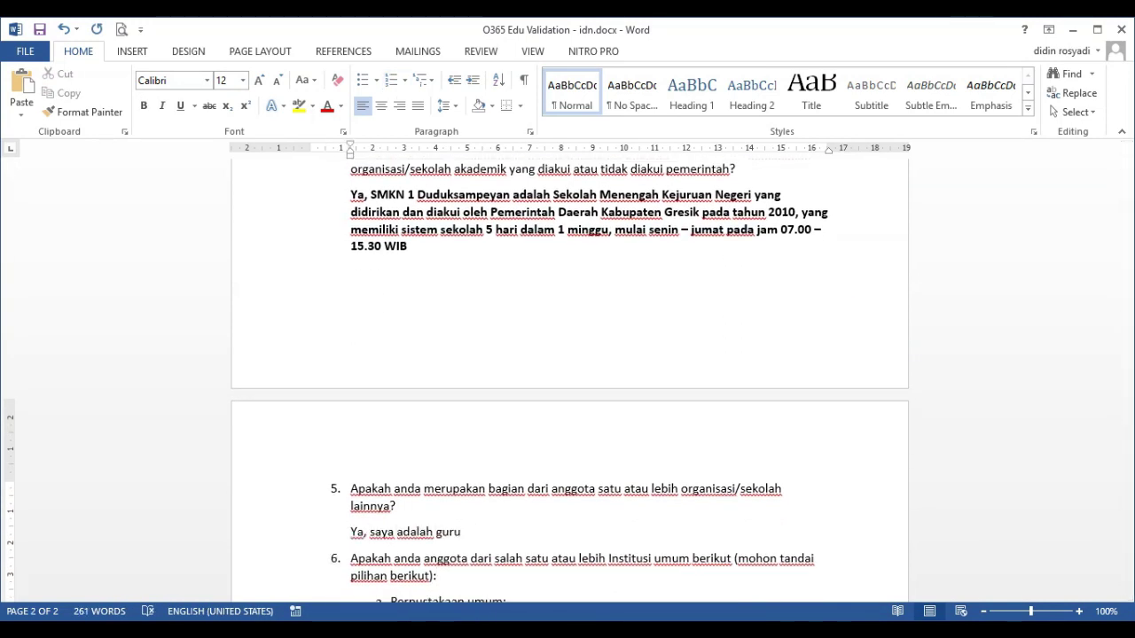
pyautogui.hotkey('ctrl', 'Left')
pyautogui.write('se di SMKN 1 Duduksampeyan ')
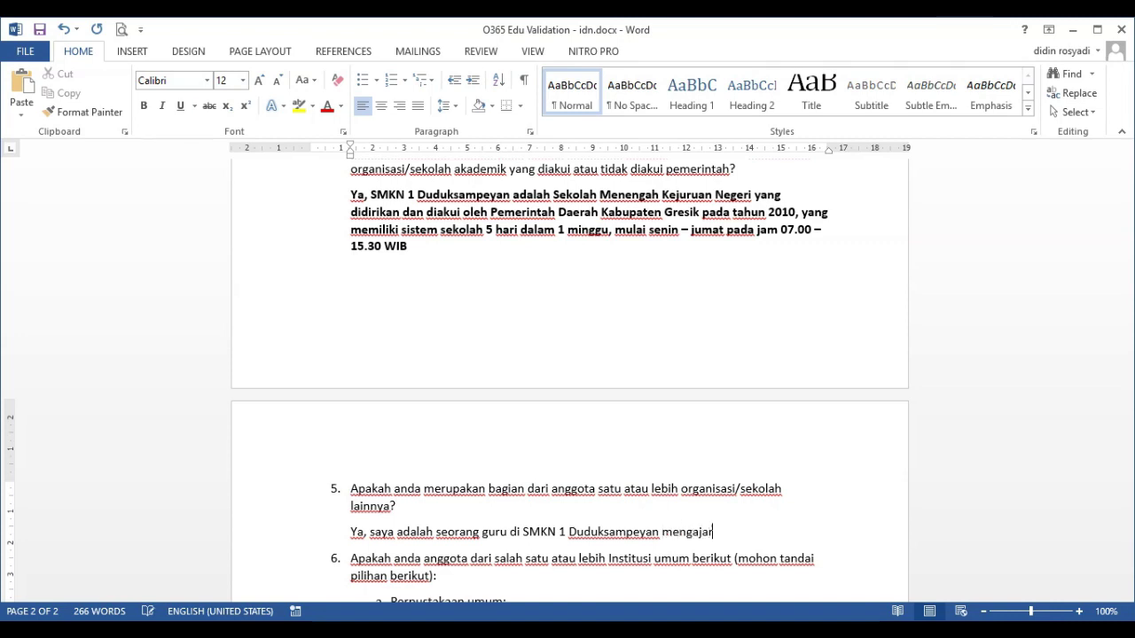
pyautogui.write('mengajar mata pelajaran SImulasi dan Komunikasi Digital yang sekal')
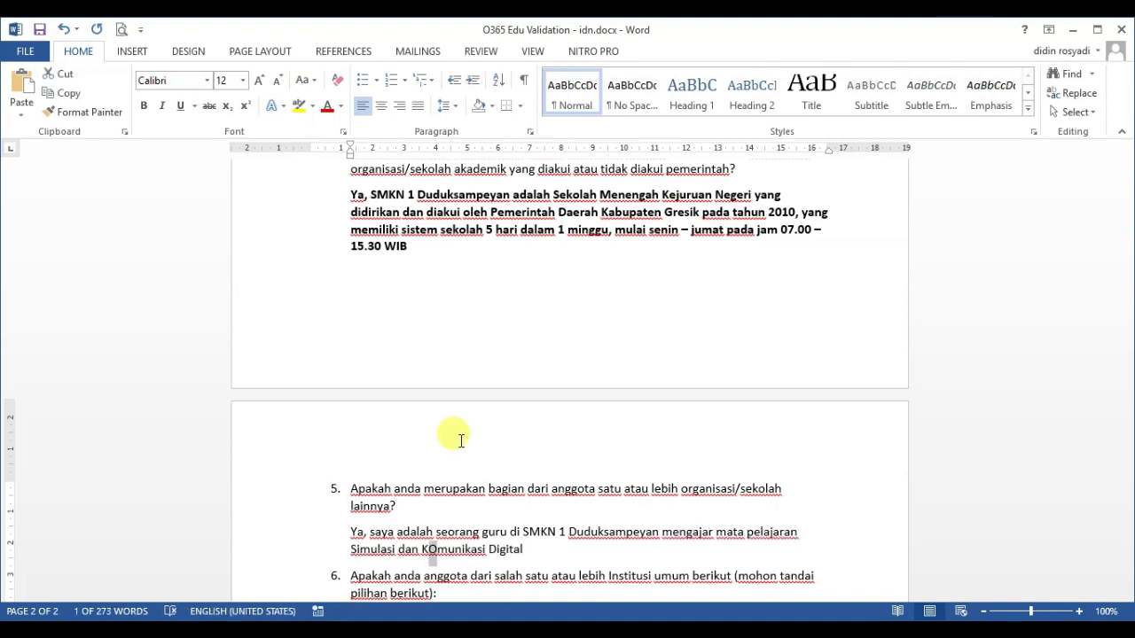
pyautogui.write('rator')
pyautogui.press('Return')
pyautogui.hotkey('ctrl', 'shift', 'Up')
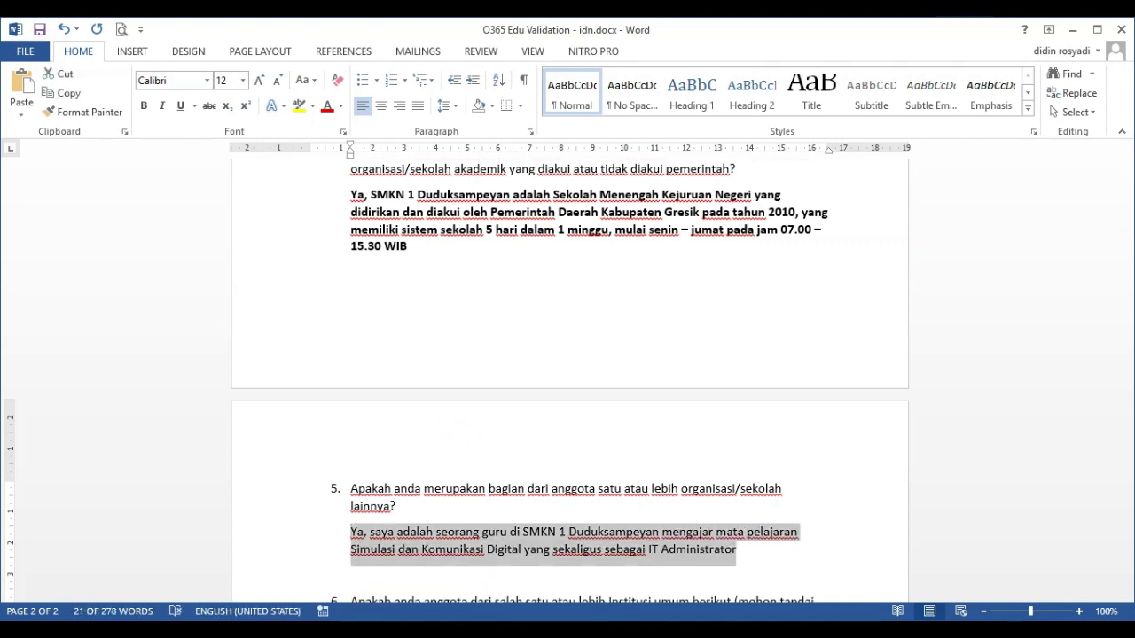
pyautogui.hotkey('ctrl', 'b')
# Answer 'Tidak' in bold for question options 6a, 6b and 6c
pyautogui.scroll(-3, 460, 441)
pyautogui.click(460, 441)
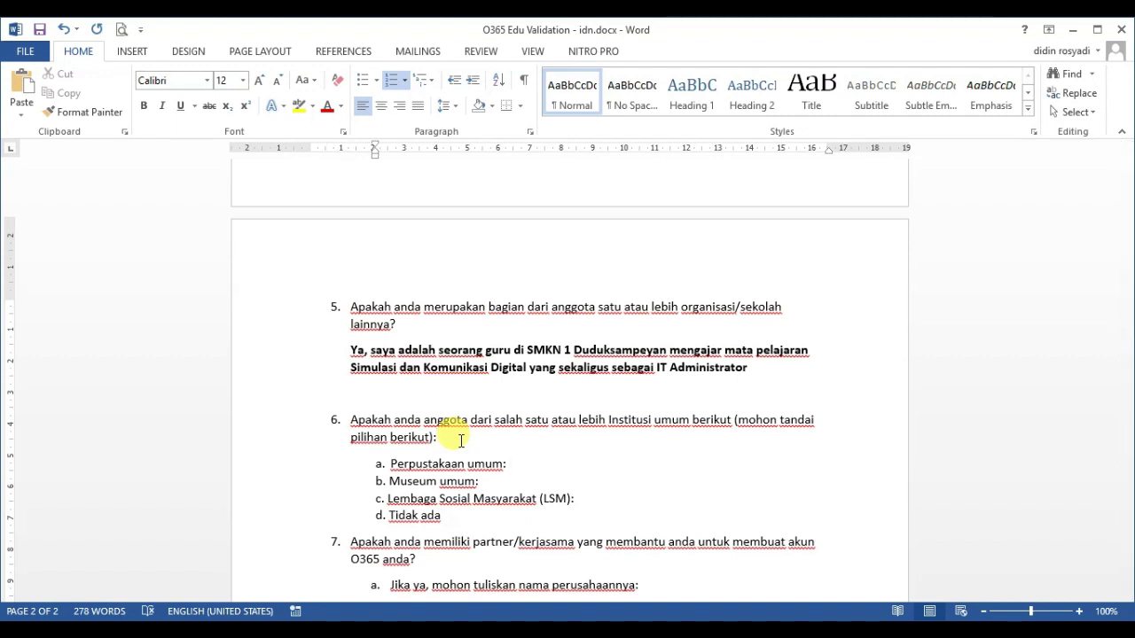
pyautogui.write('Tidak')
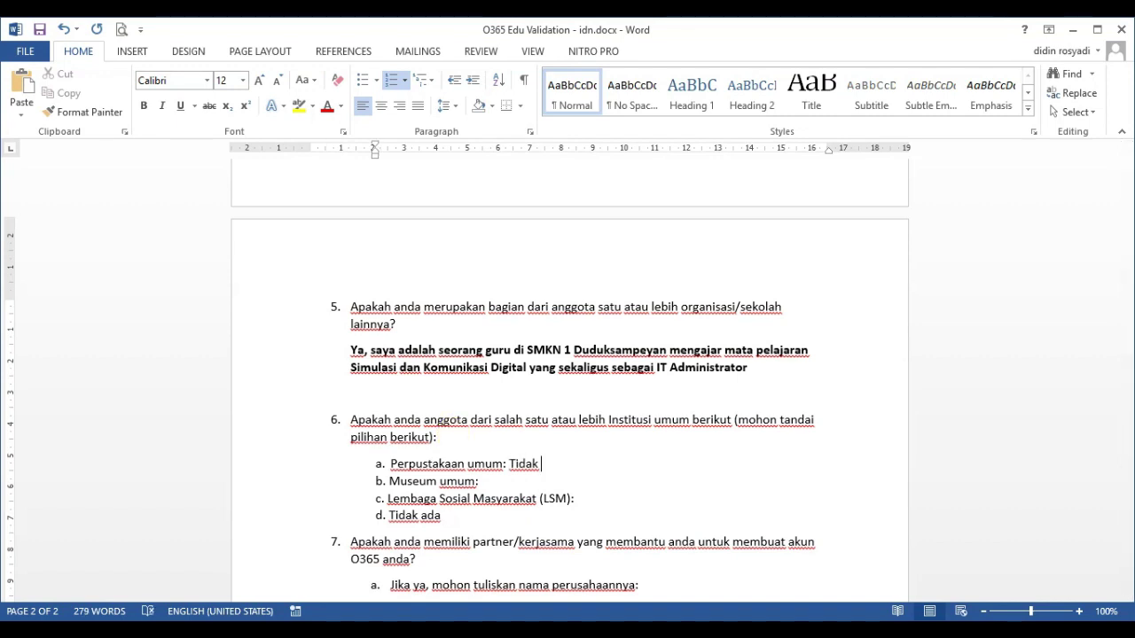
pyautogui.hotkey('ctrl', 'shift', 'Left')
pyautogui.hotkey('ctrl', 'b')
pyautogui.press('Down')
pyautogui.hotkey('ctrl', 'b')
pyautogui.write('Tidak')
pyautogui.press('Down')
pyautogui.write('Tidak')
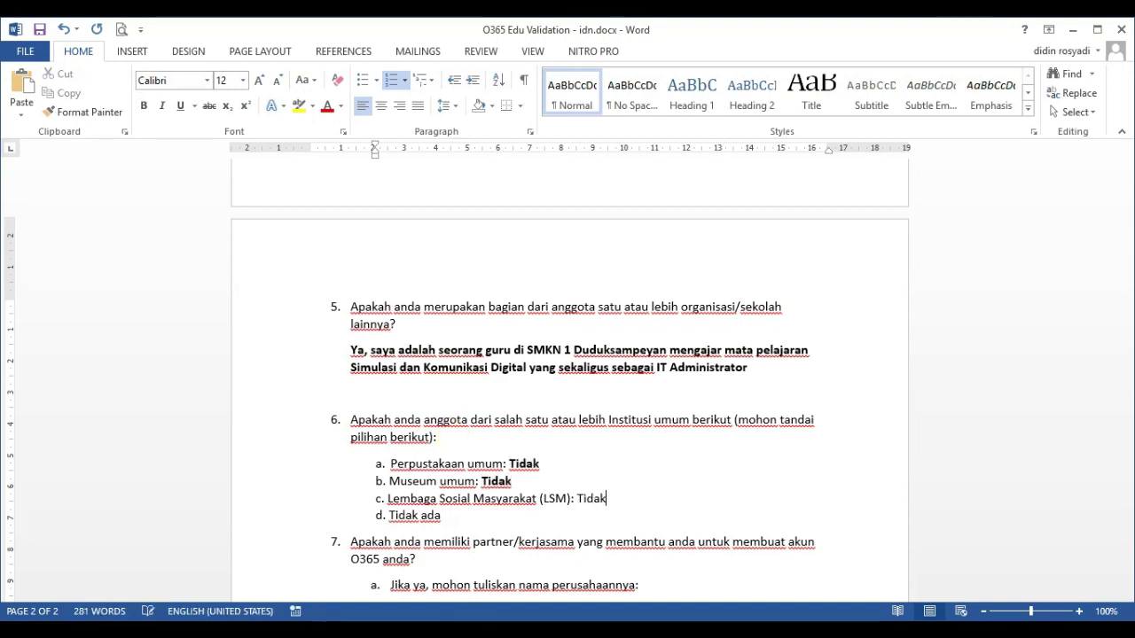
pyautogui.hotkey('ctrl', 'shift', 'Left')
pyautogui.hotkey('ctrl', 'b')
# Answer 7a in bold on its own line: info on A1 Office 365 for Education came from Training of Trainers Guru Inovatif
pyautogui.moveTo(1127, 380); pyautogui.dragTo(1118, 417)
pyautogui.click(673, 424)
pyautogui.write('Tidak')
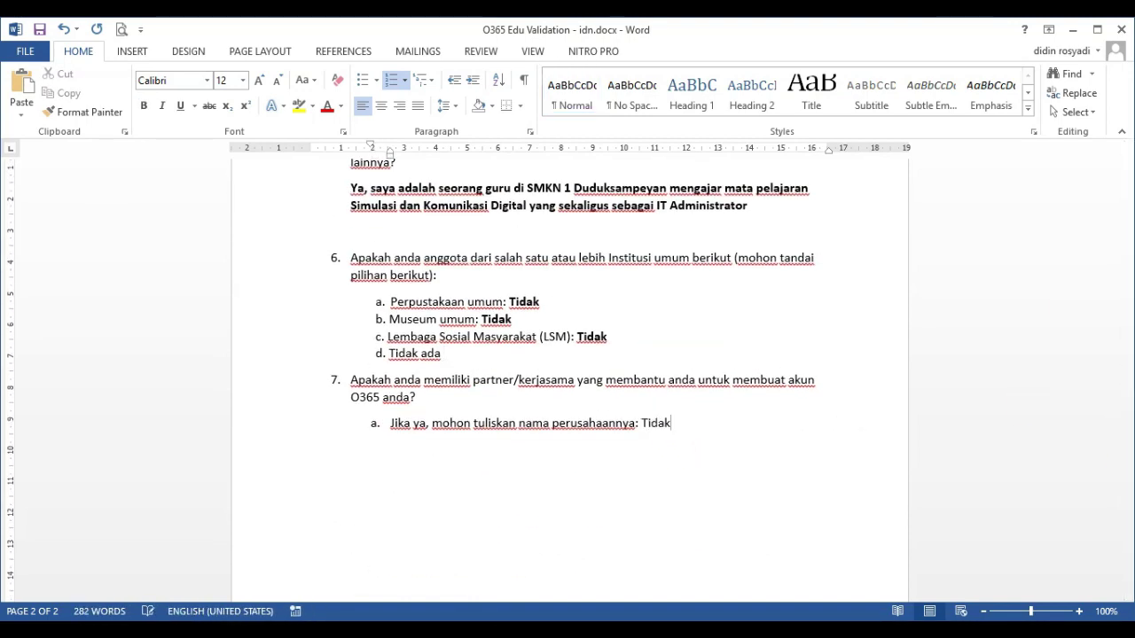
pyautogui.click(641, 423)
pyautogui.write('Saya menerima informasi tentang deploy ')
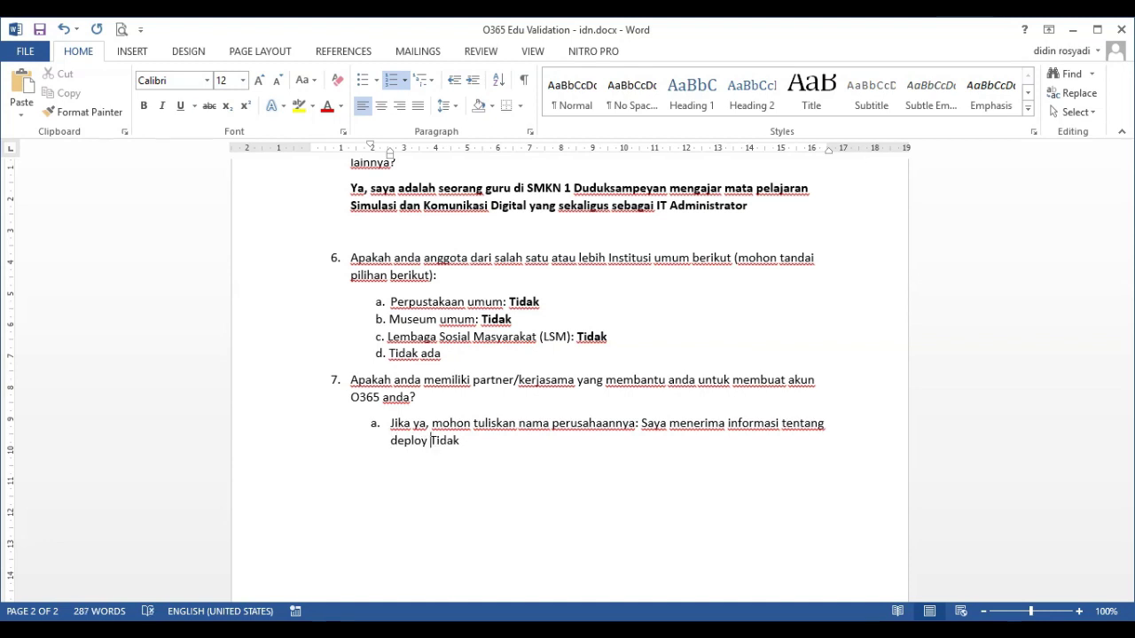
pyautogui.write('oses')
pyautogui.hotkey('ctrl', 'Right')
pyautogui.write('A1 ')
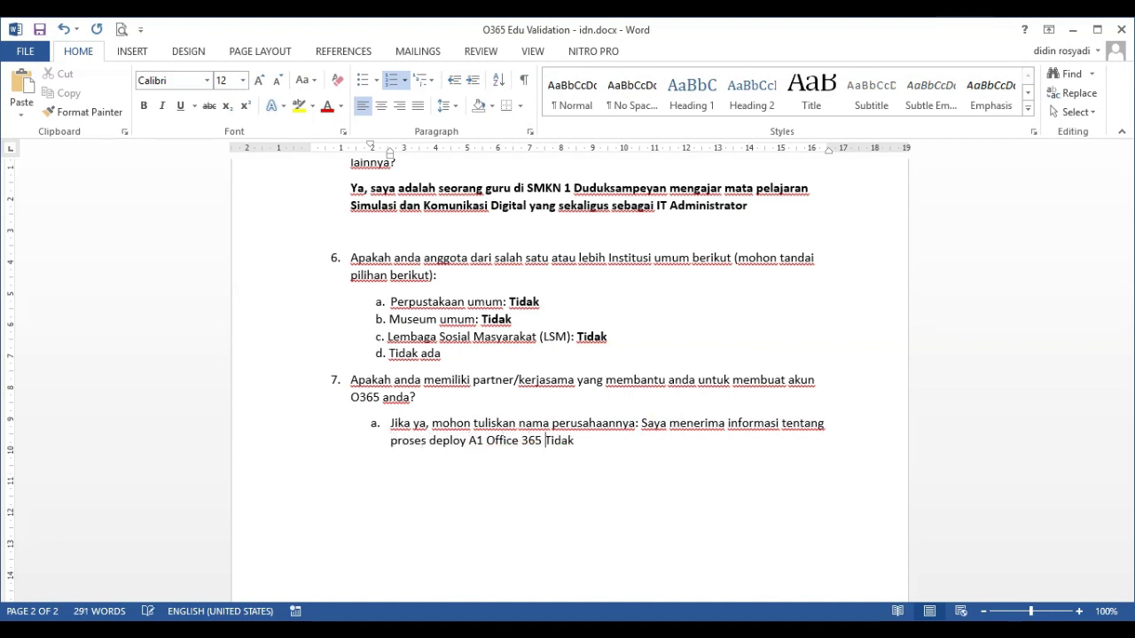
pyautogui.write('Office 365 for Education pada saat mengikuti kegiatan Training of Traine')
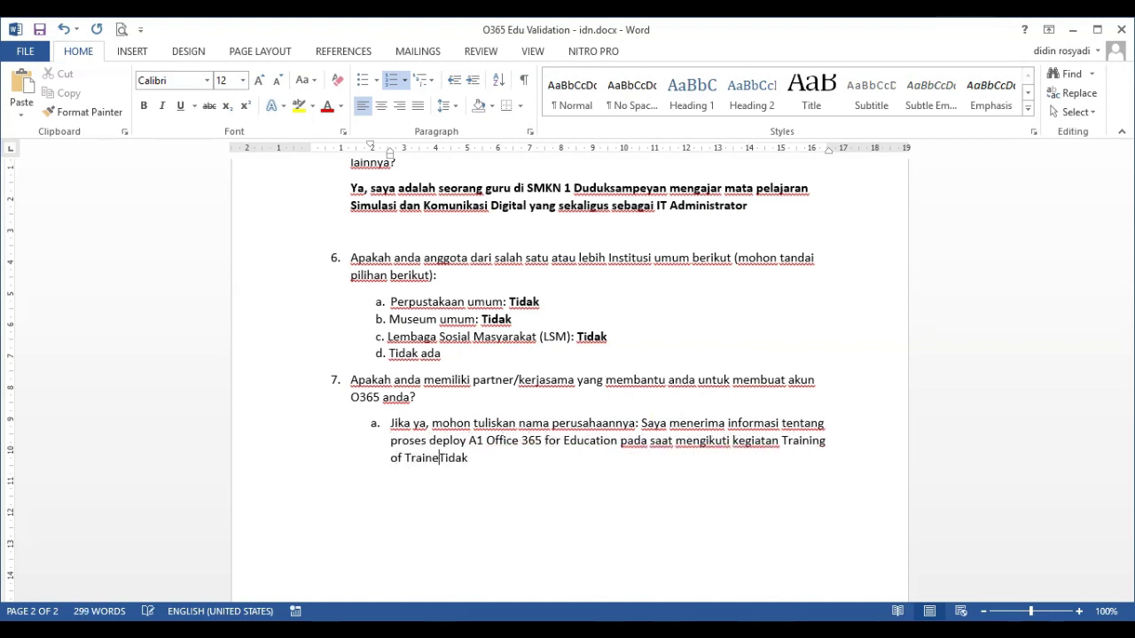
pyautogui.write('rs Guru Inovatif Periode 2020')
pyautogui.hotkey('ctrl', 'Delete')
pyautogui.click(640, 423)
pyautogui.hotkey('shift', 'Return')
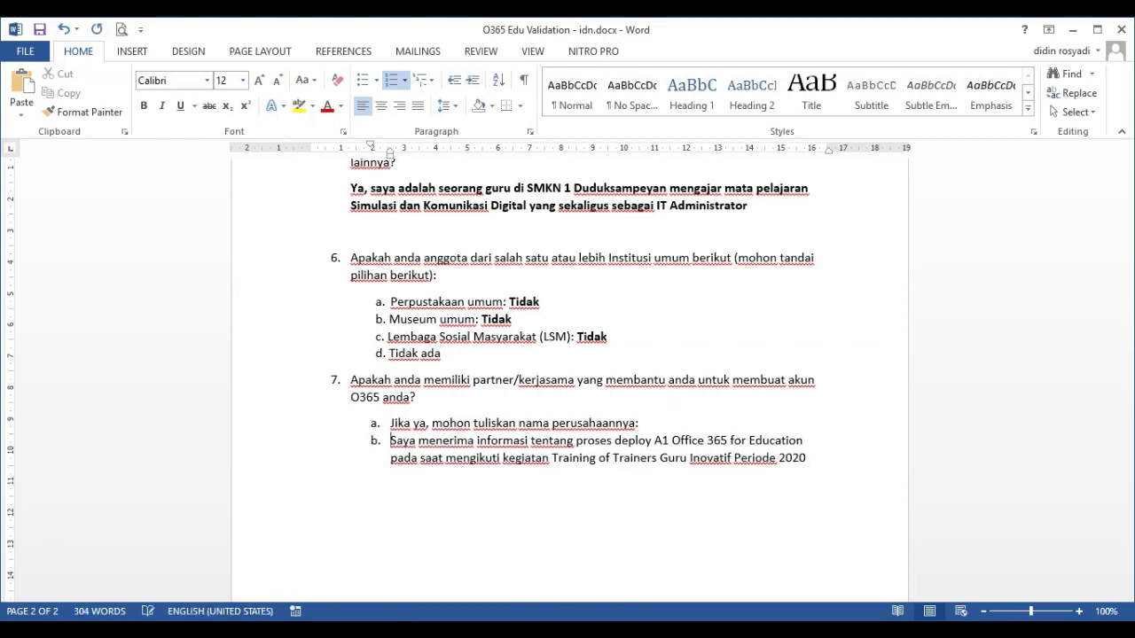
pyautogui.hotkey('ctrl', 'shift', 'Down')
pyautogui.hotkey('ctrl', 'b')
pyautogui.click(672, 425)
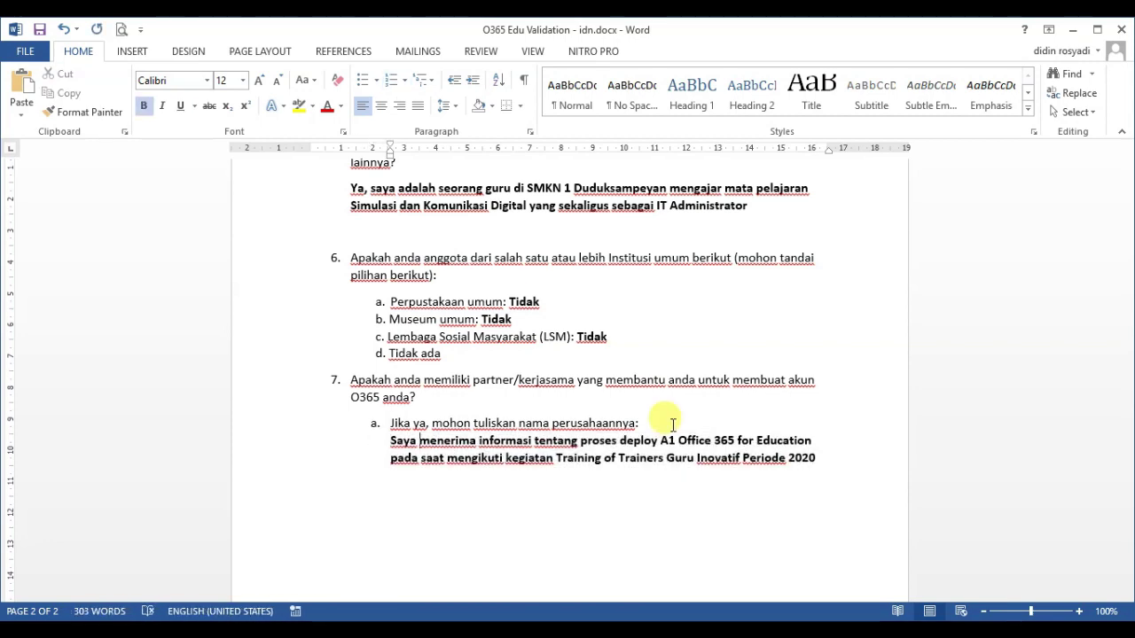
pyautogui.hotkey('shift', 'F3')
pyautogui.scroll(15, 672, 425)
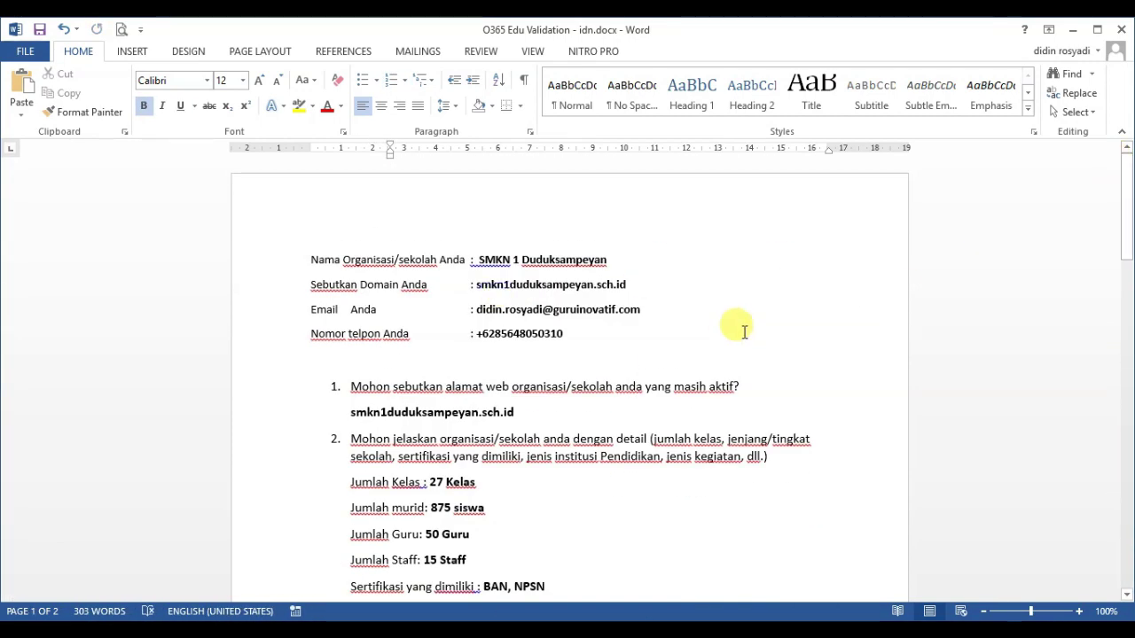
# Save the form as 'O365 Edu Validation - idn (SMKN 1 Duduksampeyan)' in Downloads\DOKUMEN TOT GURU
pyautogui.click(36, 55)
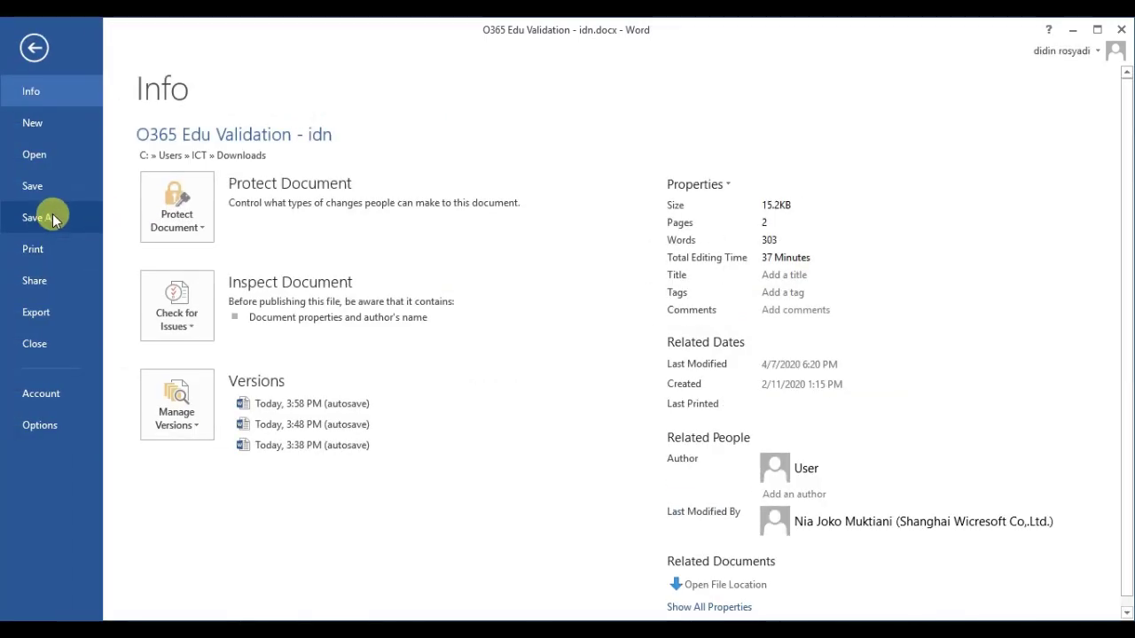
pyautogui.click(52, 219)
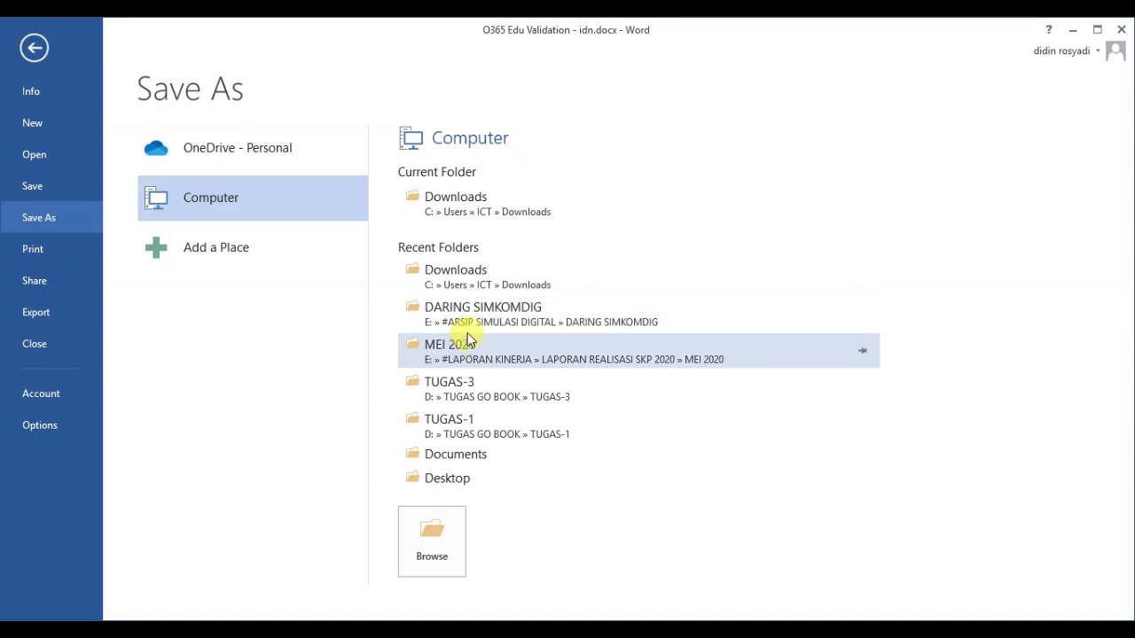
pyautogui.click(482, 201)
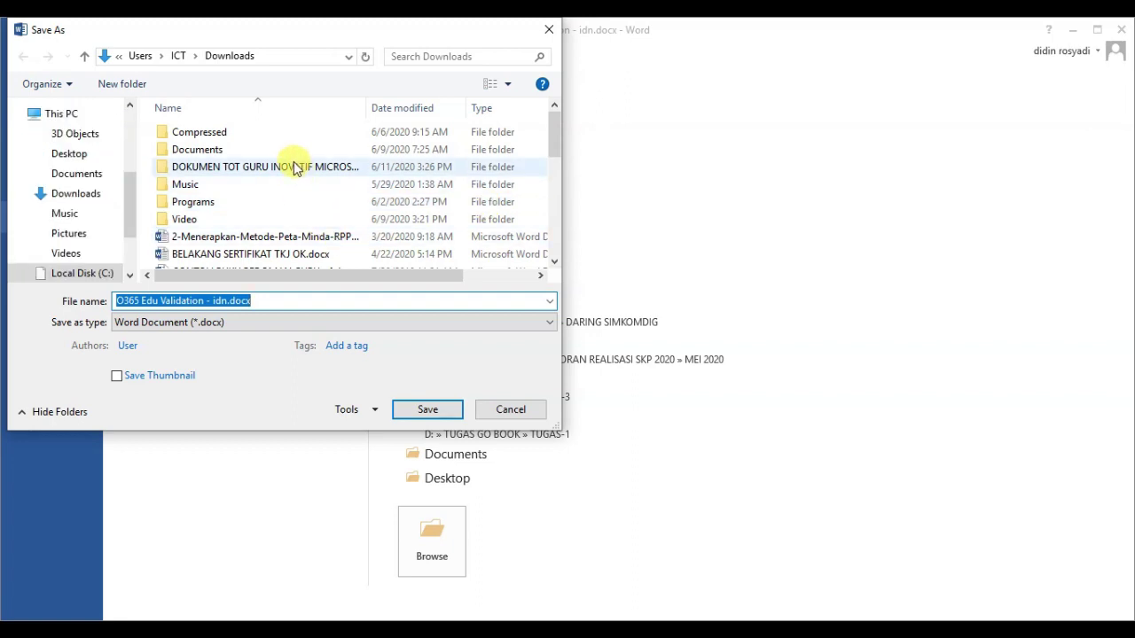
pyautogui.click(295, 168)
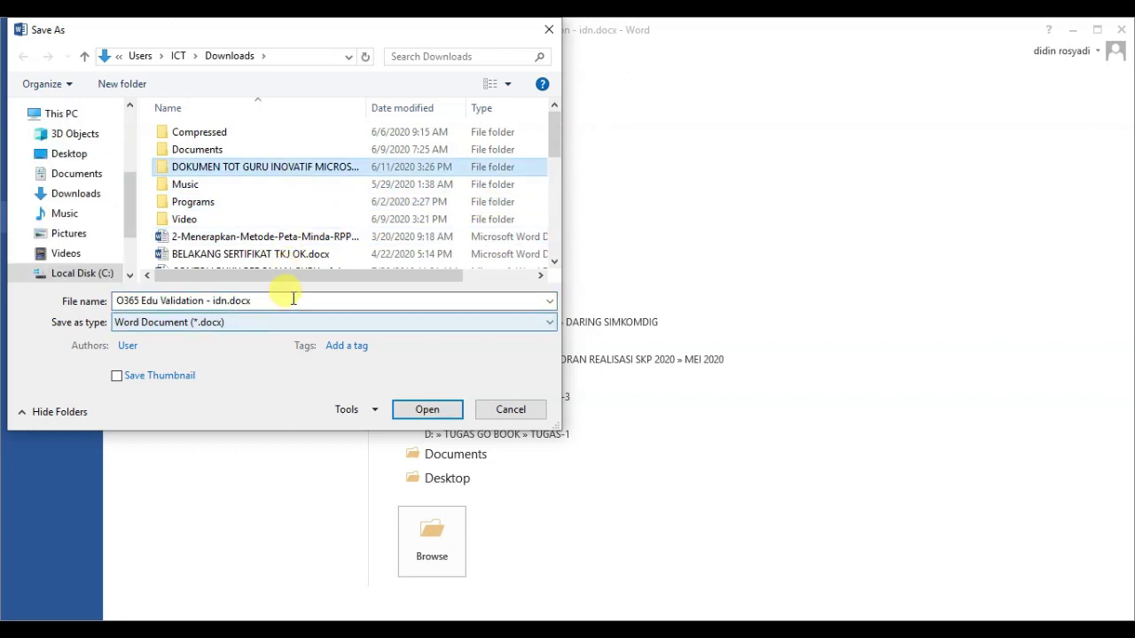
pyautogui.doubleClick(298, 169)
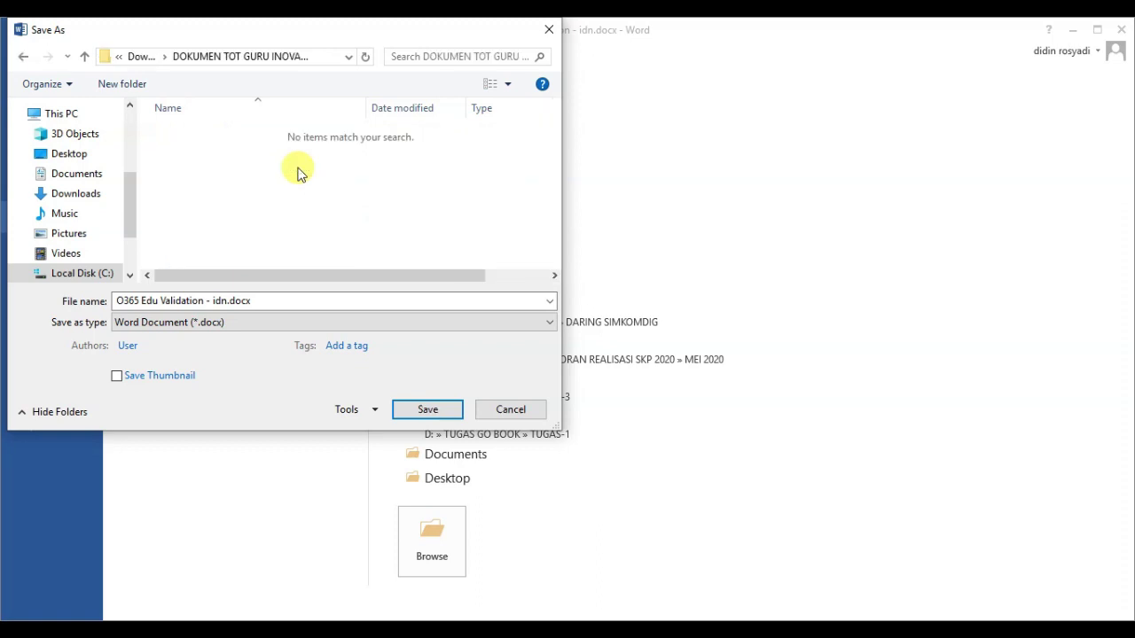
pyautogui.click(319, 300)
pyautogui.press('Home')
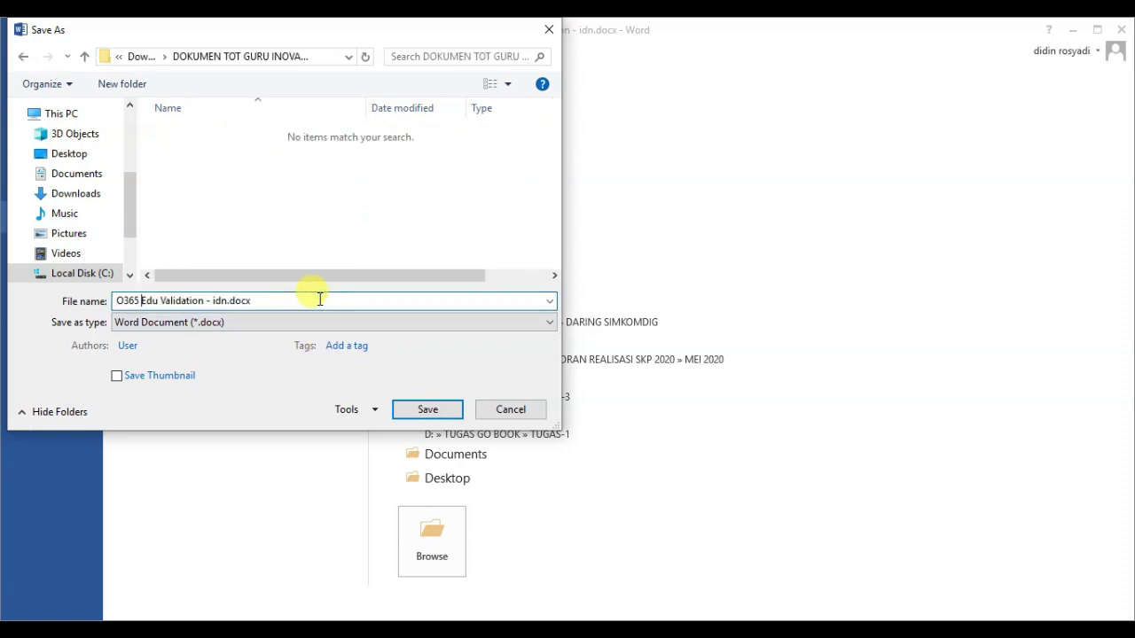
pyautogui.write('()')
pyautogui.write('SMKN1 ')
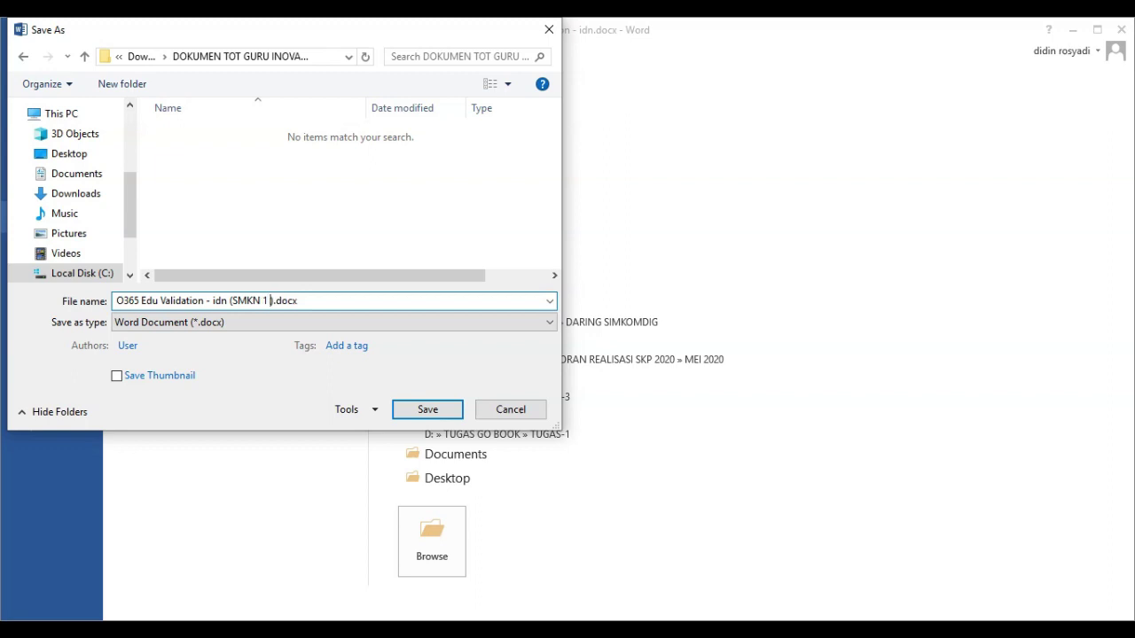
pyautogui.write(' Duduksampeyan')
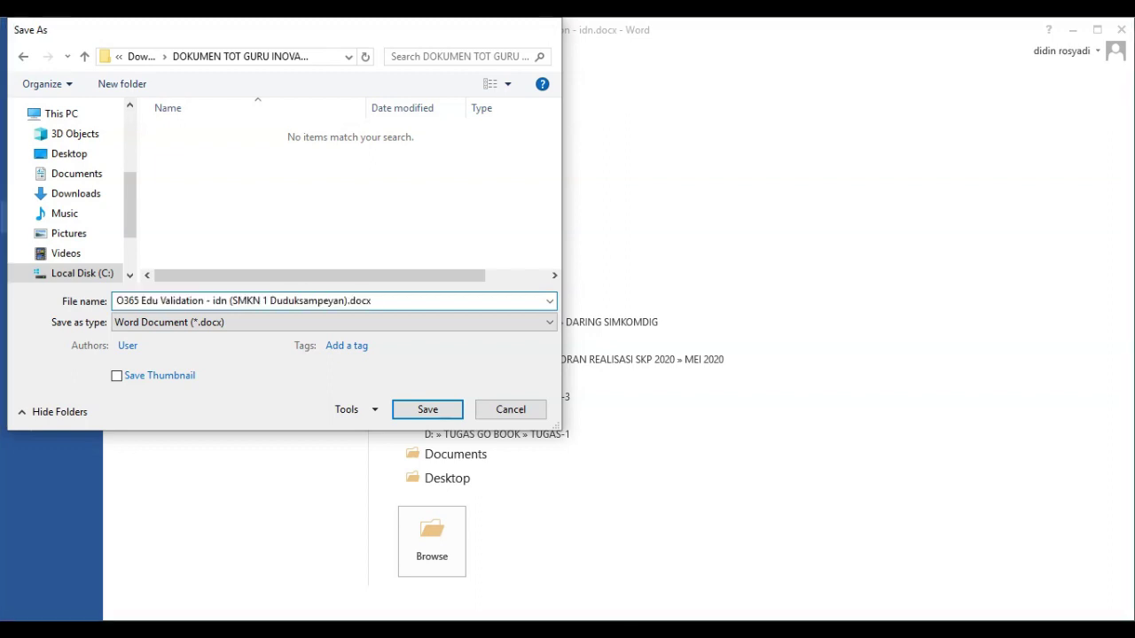
pyautogui.press('Return')
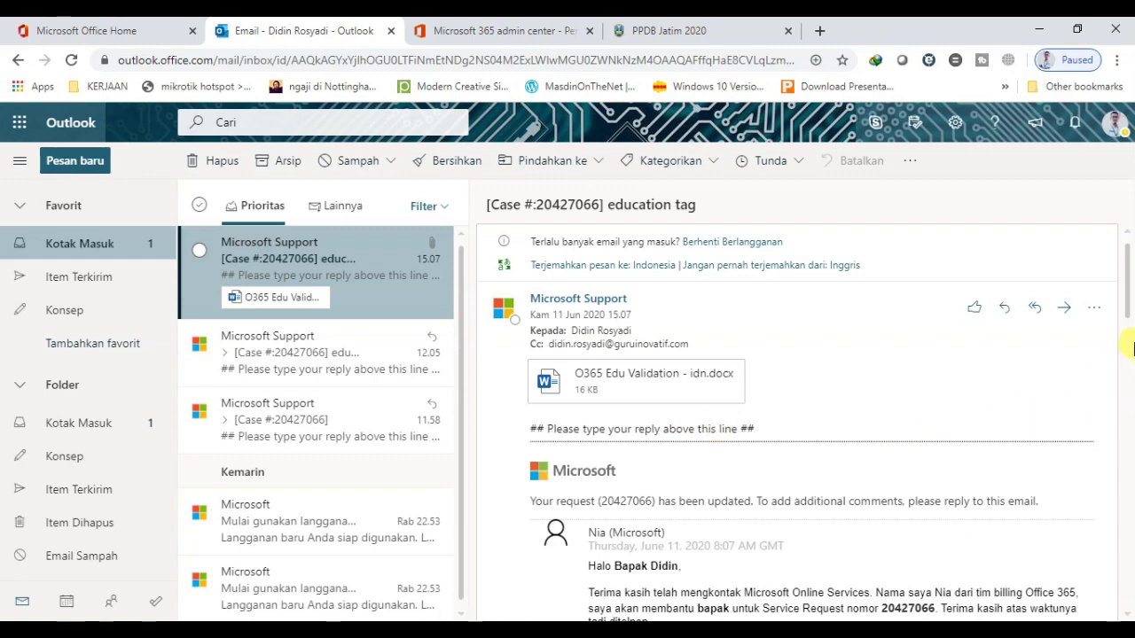
pyautogui.moveTo(1128, 299); pyautogui.dragTo(1129, 368)
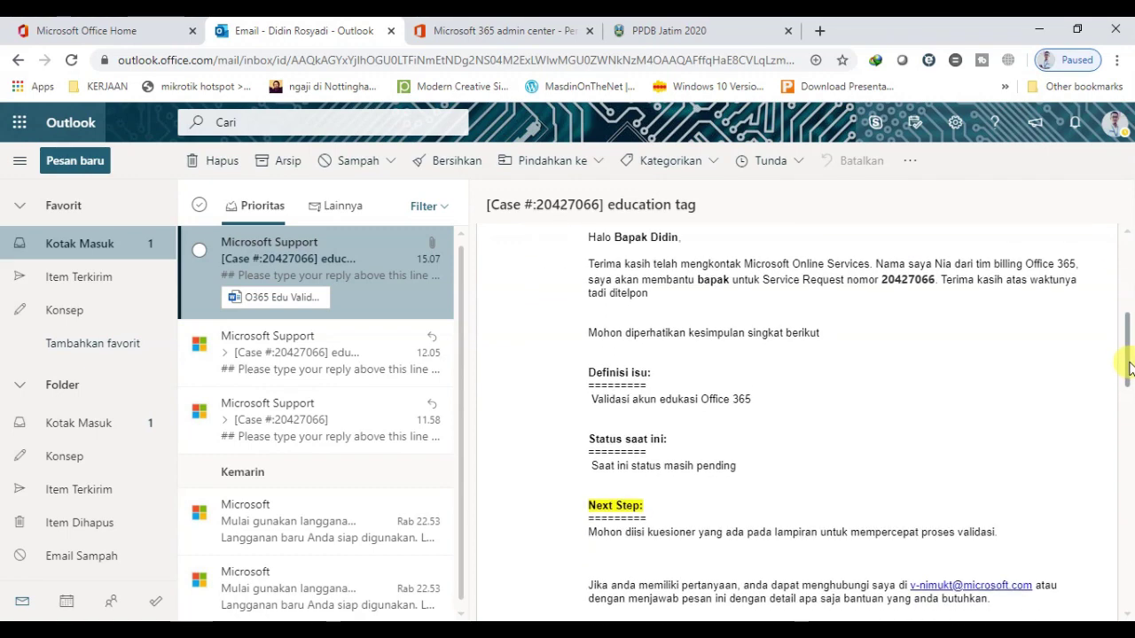
pyautogui.moveTo(1129, 368)
pyautogui.mouseDown()
pyautogui.moveTo(1130, 319)
pyautogui.moveTo(1127, 412)
pyautogui.moveTo(1127, 297)
pyautogui.mouseUp()
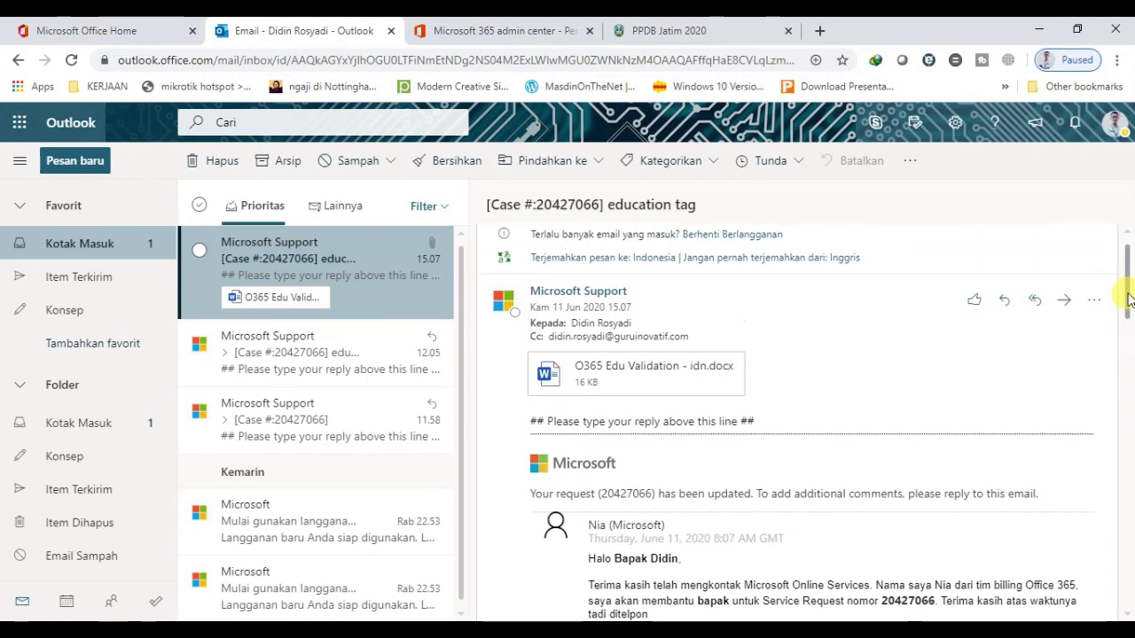
# Start the reply with 'Dear Admin', thanks for the response, and a note that the answered Word questionnaire is attached
pyautogui.click(1003, 308)
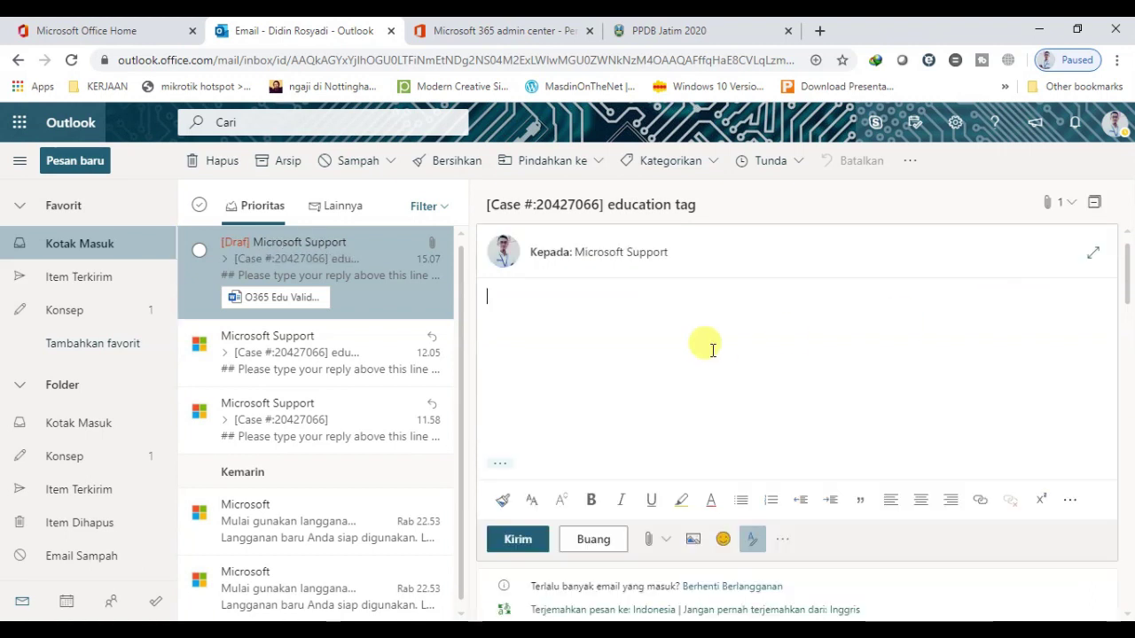
pyautogui.write('Dear Admin')
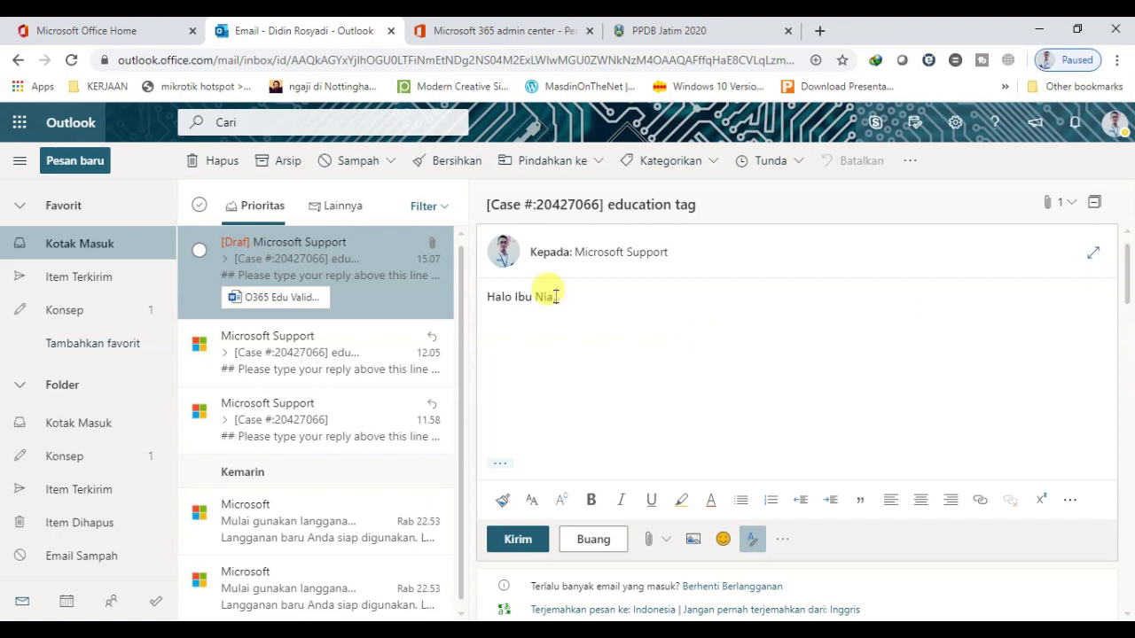
pyautogui.press('Return')
pyautogui.press('Return')
pyautogui.write('Terimakasih atas')
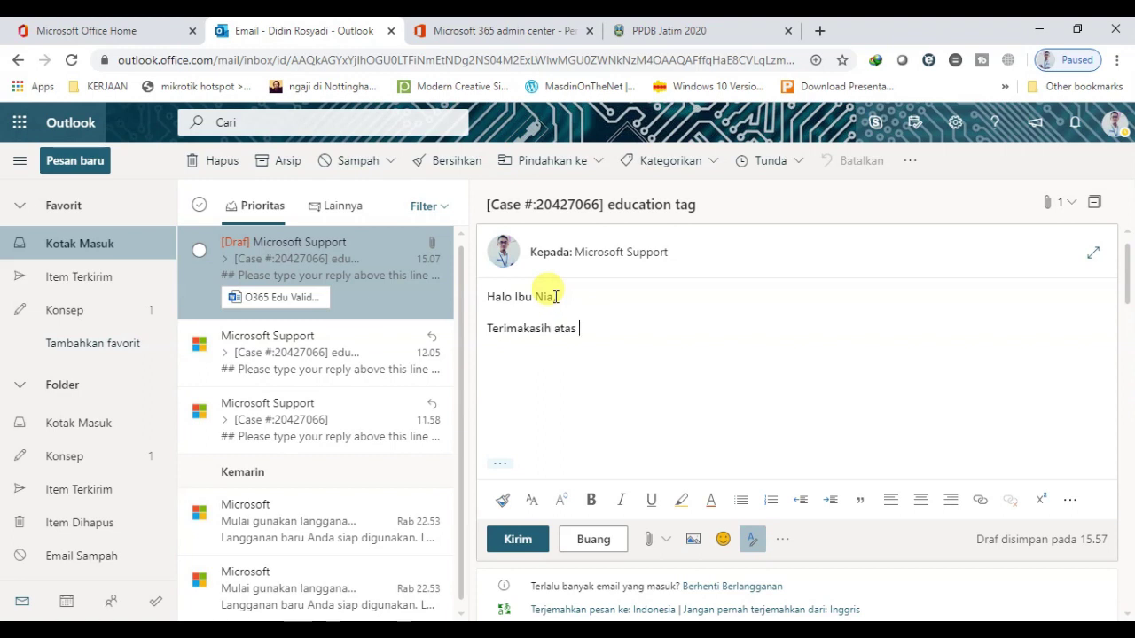
pyautogui.write(' respon yang diberikan atas permohonan depl')
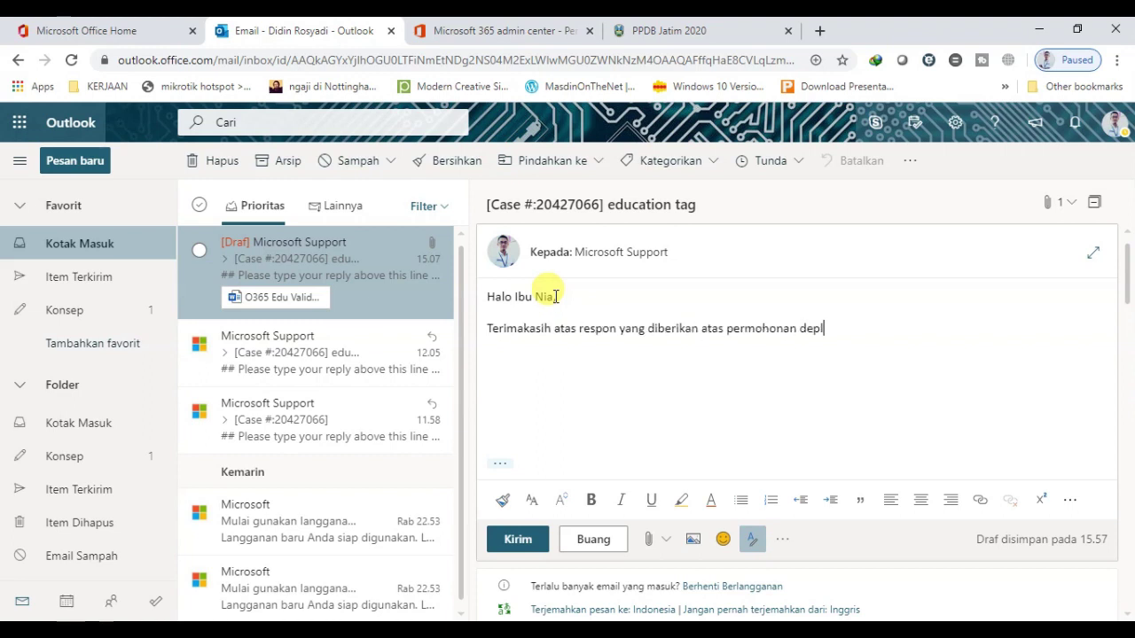
pyautogui.write('oy A1 Office 365 for Education dari kami.')
pyautogui.press('Return')
pyautogui.write('Beriku')
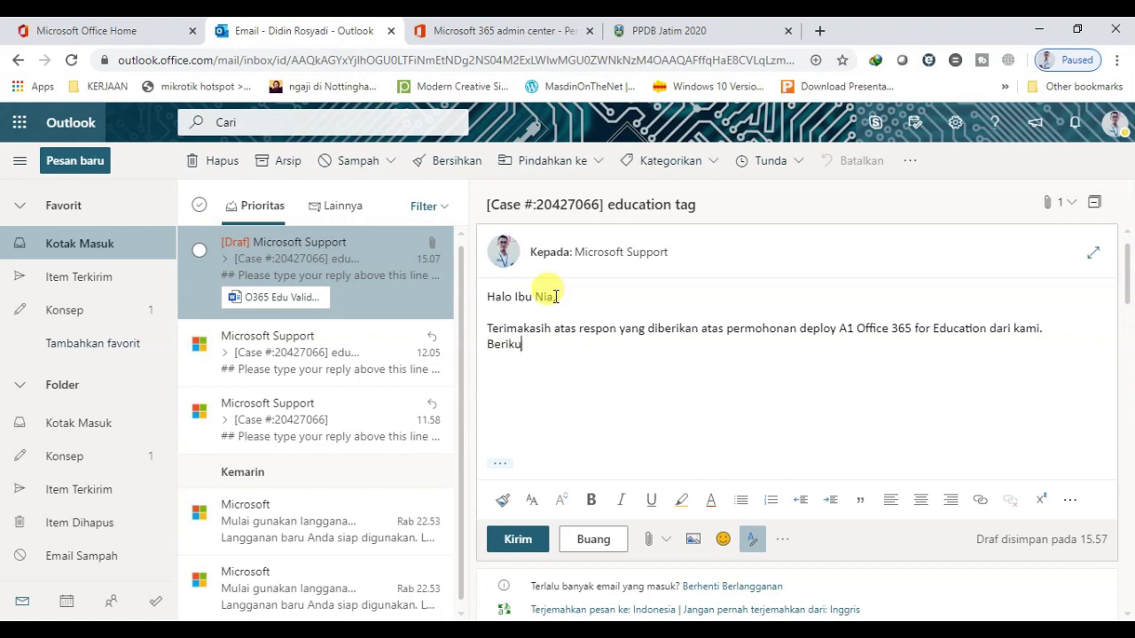
pyautogui.write('t kami lampirkan file Microsoft')
pyautogui.hotkey('ctrl', 'shift', 'Left')
pyautogui.write('kuision')
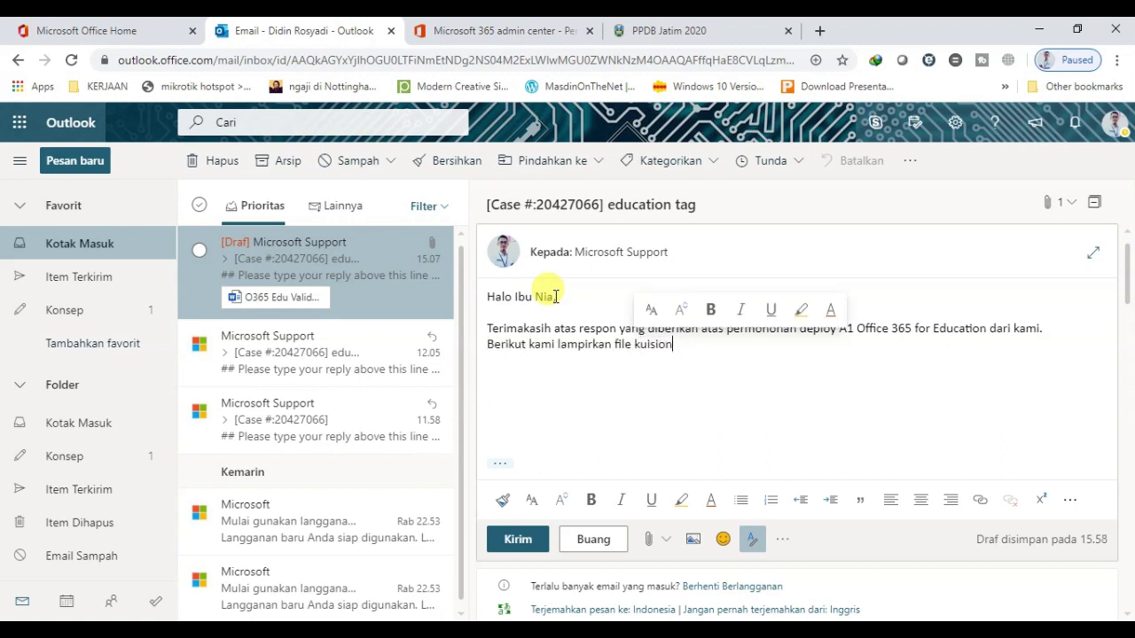
pyautogui.write('er yang sudah kami jawab (dalam format Microsoft Word).')
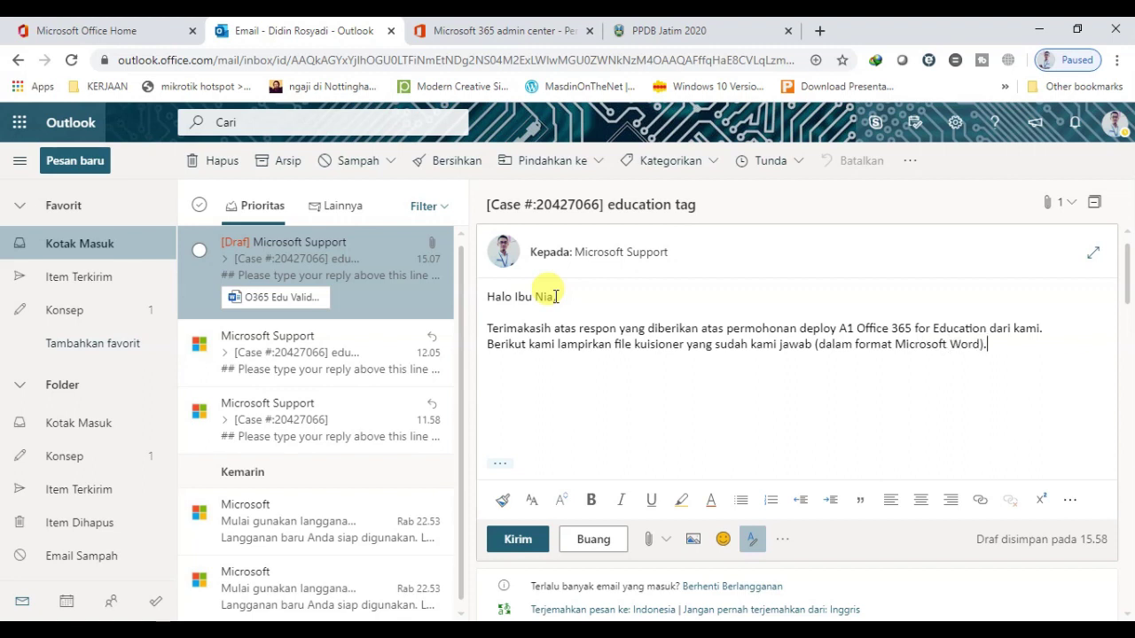
# Add the approval request, 'Terimakasih.', and a signature with the sender's name and 'IT Administrator SMKN 1 Duduksampeyan'
pyautogui.press('Return')
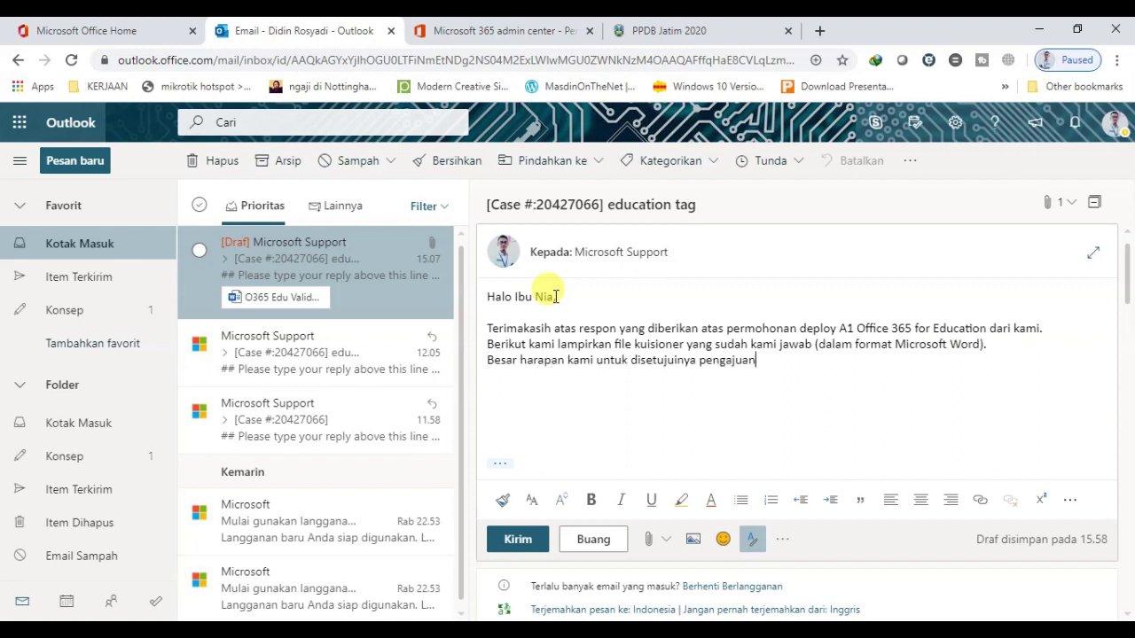
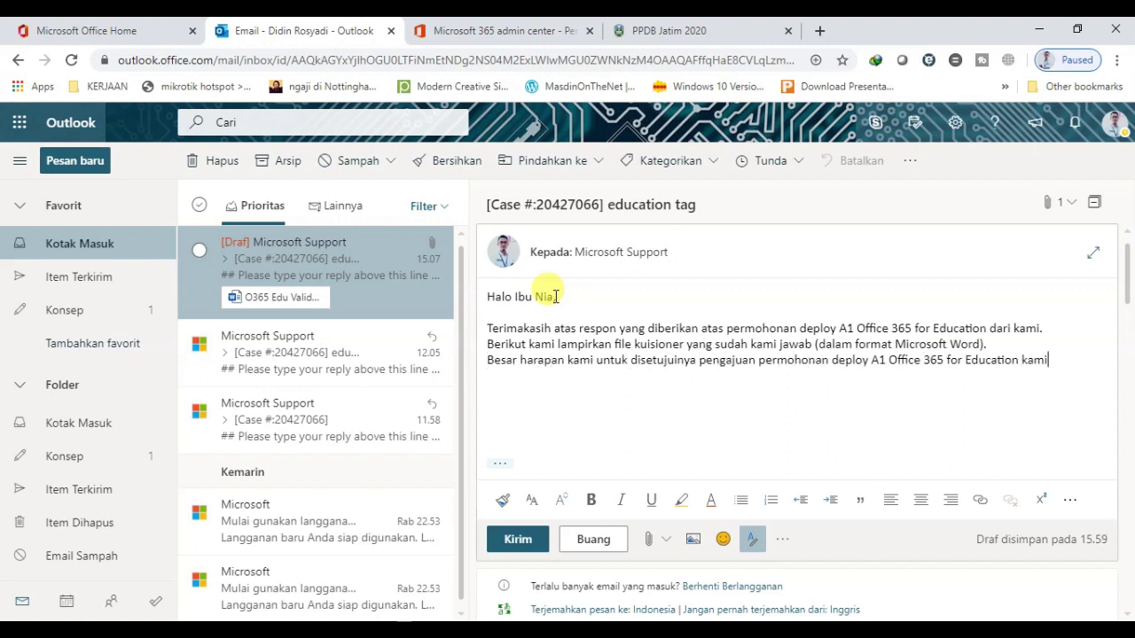
pyautogui.press('Return')
pyautogui.press('Return')
pyautogui.press('Return')
pyautogui.press('Return')
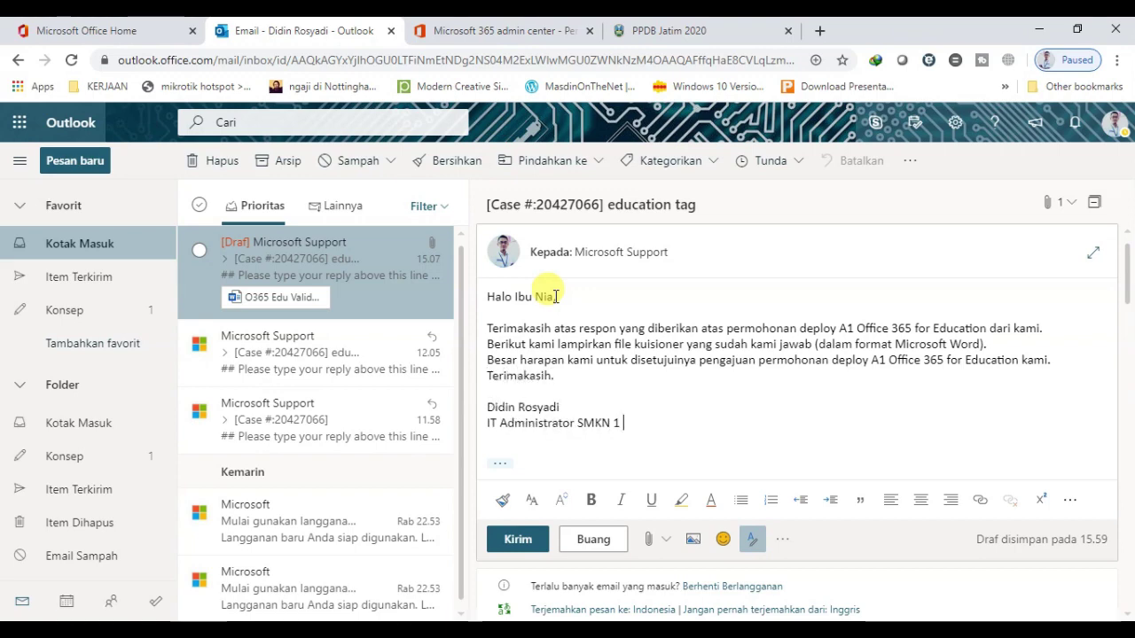
pyautogui.click(648, 539)
pyautogui.click(700, 480)
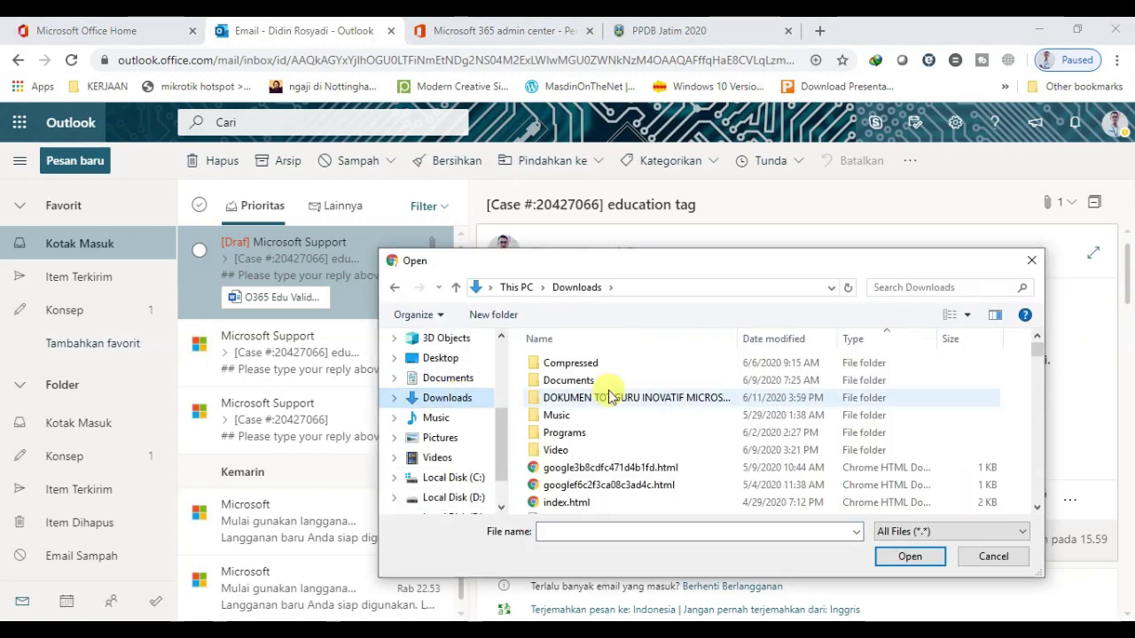
# Attach the filled O365 Edu Validation form and make the questionnaire line item 1 of a numbered list
pyautogui.doubleClick(610, 398)
pyautogui.moveTo(1041, 349); pyautogui.dragTo(1036, 464)
pyautogui.doubleClick(754, 390)
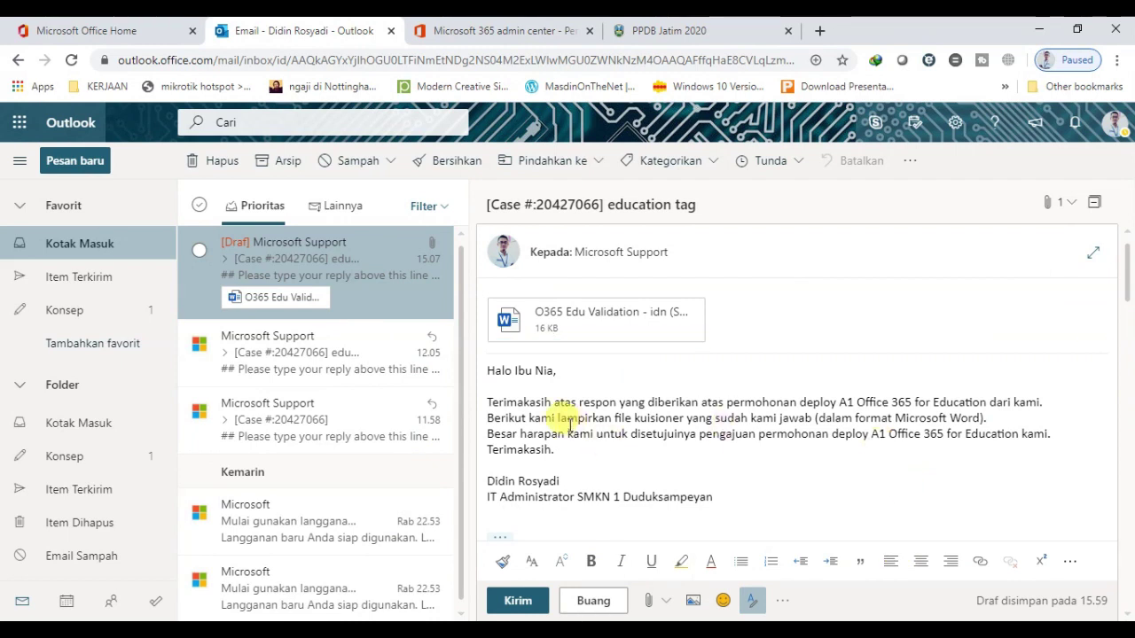
pyautogui.click(613, 418)
pyautogui.write(':')
pyautogui.press('Return')
pyautogui.write('1.')
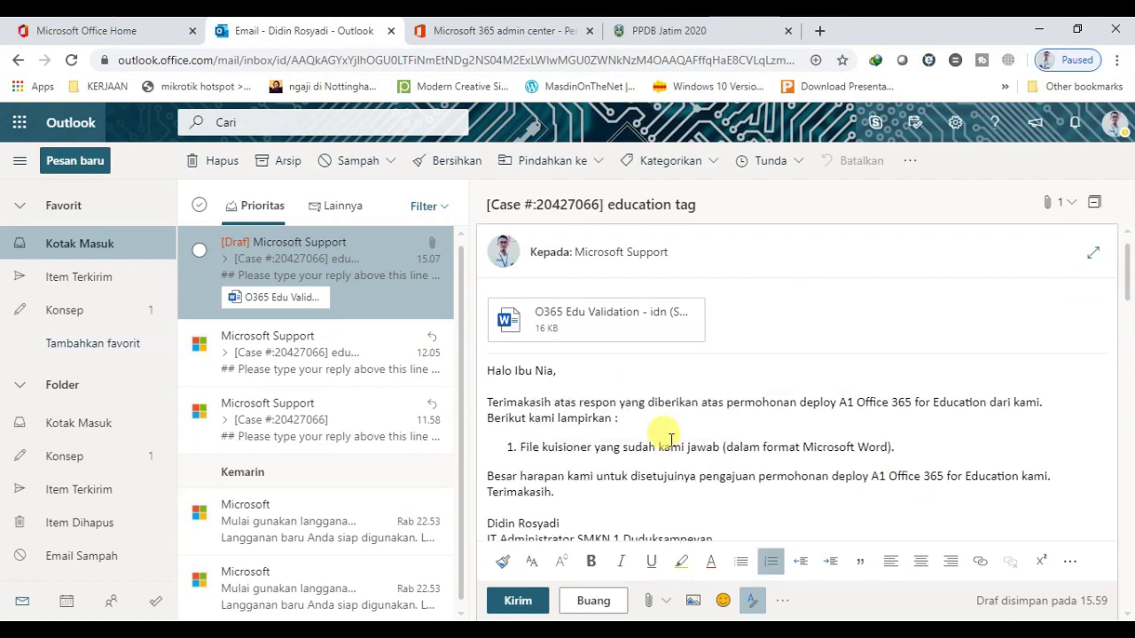
pyautogui.press('End')
pyautogui.press('BackSpace')
# List items 2–4: NPSN scan, school accreditation scan and sample student Ijazah scan, all in PDF format
pyautogui.press('Return')
pyautogui.write('Scan NPSN')
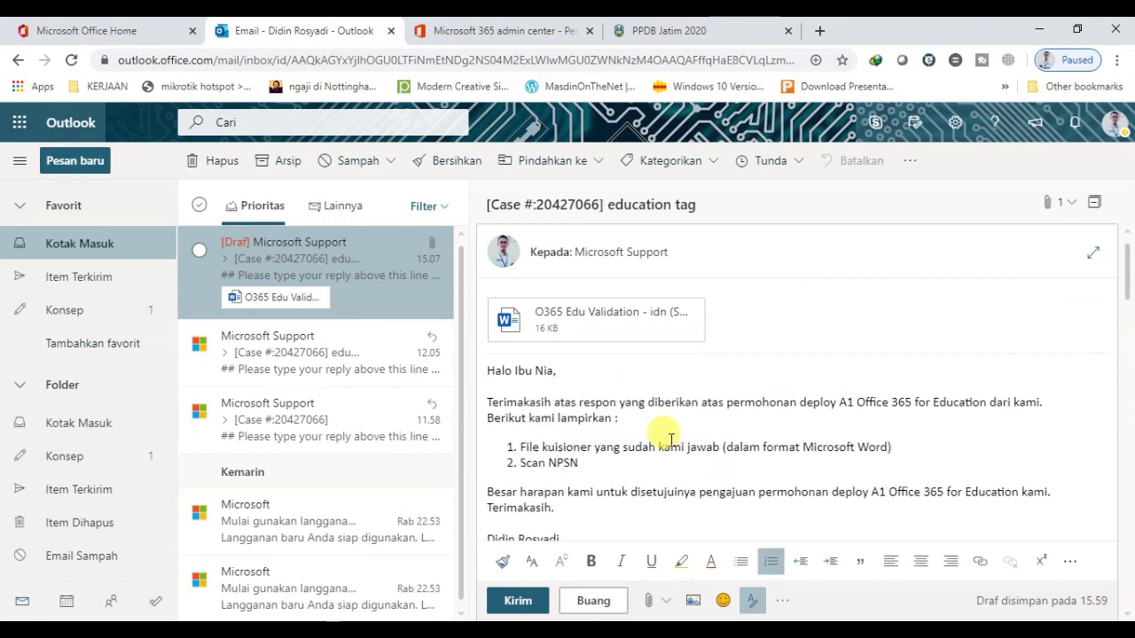
pyautogui.press('BackSpace')
pyautogui.press('BackSpace')
pyautogui.press('BackSpace')
pyautogui.press('BackSpace')
pyautogui.write('Nomor Pokok Sekolah Nasional (dalam format PDF)')
pyautogui.press('Return')
pyautogui.write('Scan')
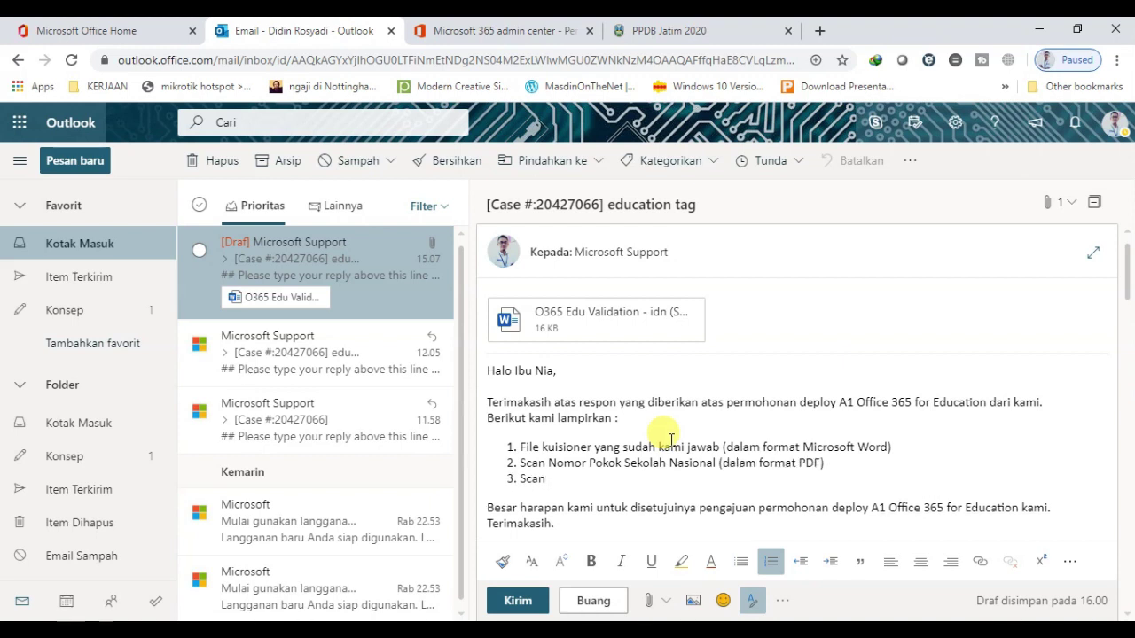
pyautogui.write(' Akreditasi Sekolah dari Badan Sertifikasi Nasional Sekolah/')
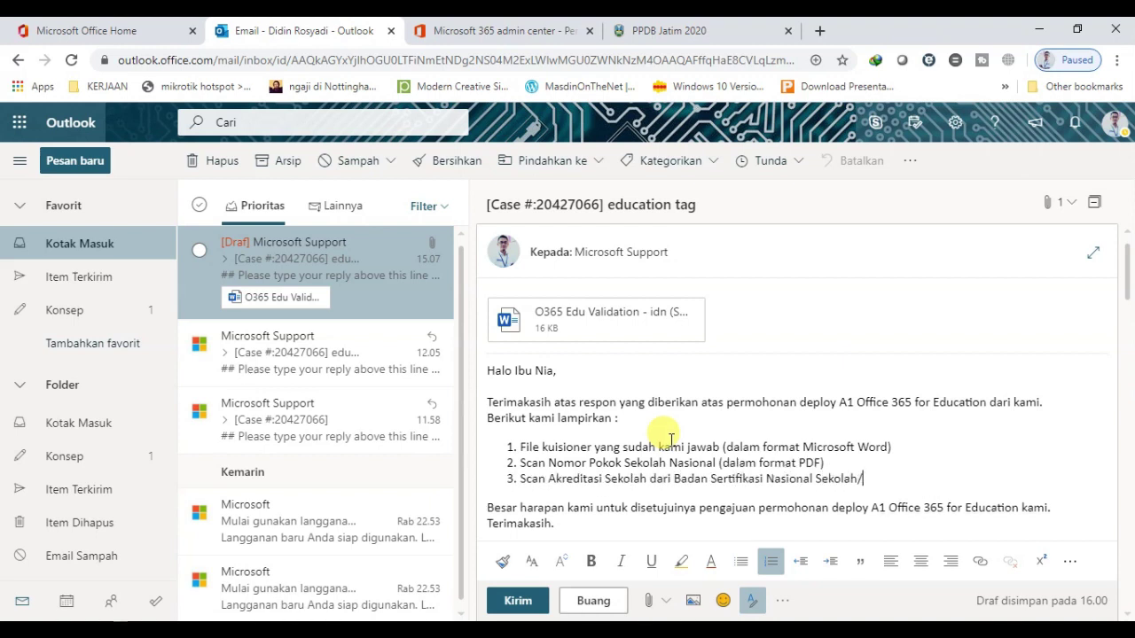
pyautogui.write('Madrasah (dalam format PDF)')
pyautogui.press('Return')
pyautogui.write('Scan ')
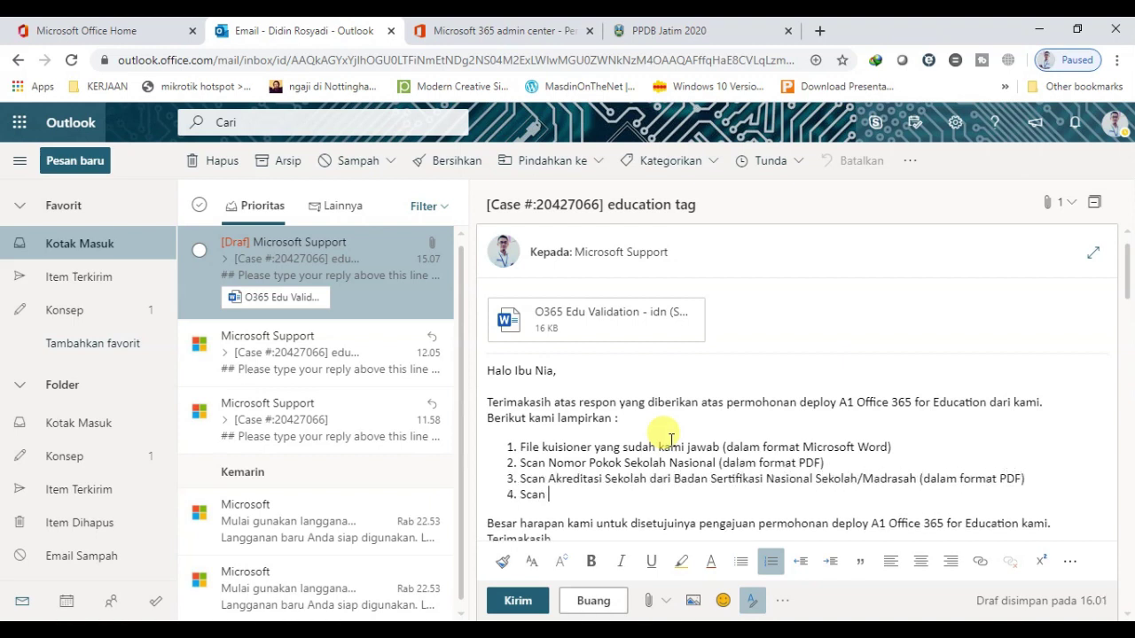
pyautogui.write('contoh Ijazah siswa (dalam format PDF')
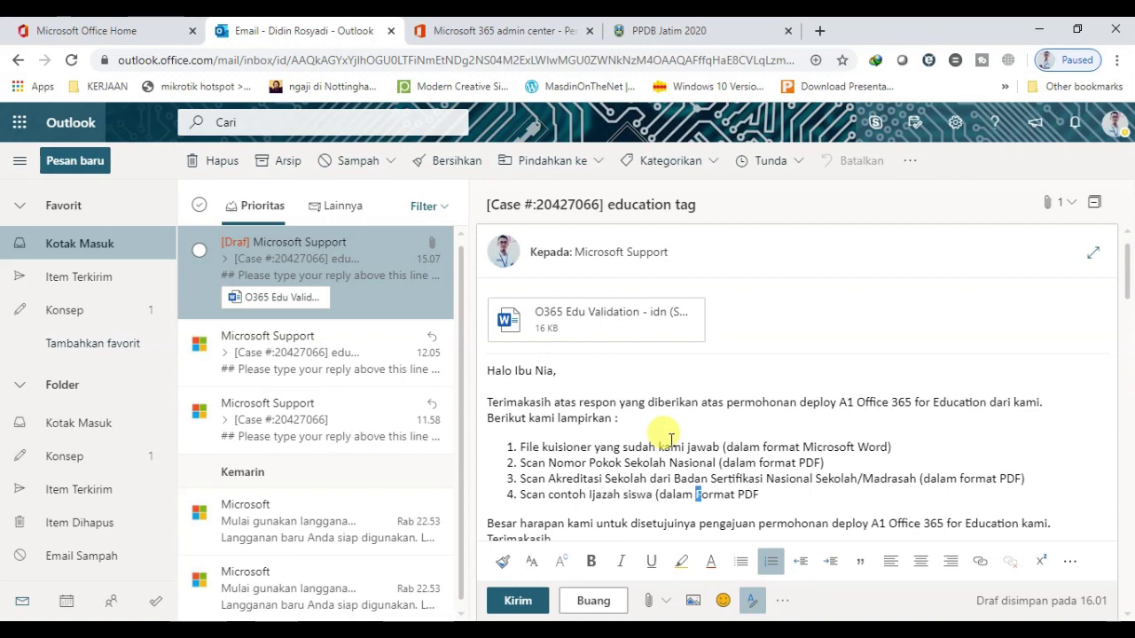
pyautogui.write(')')
pyautogui.scroll(-3, 678, 479)
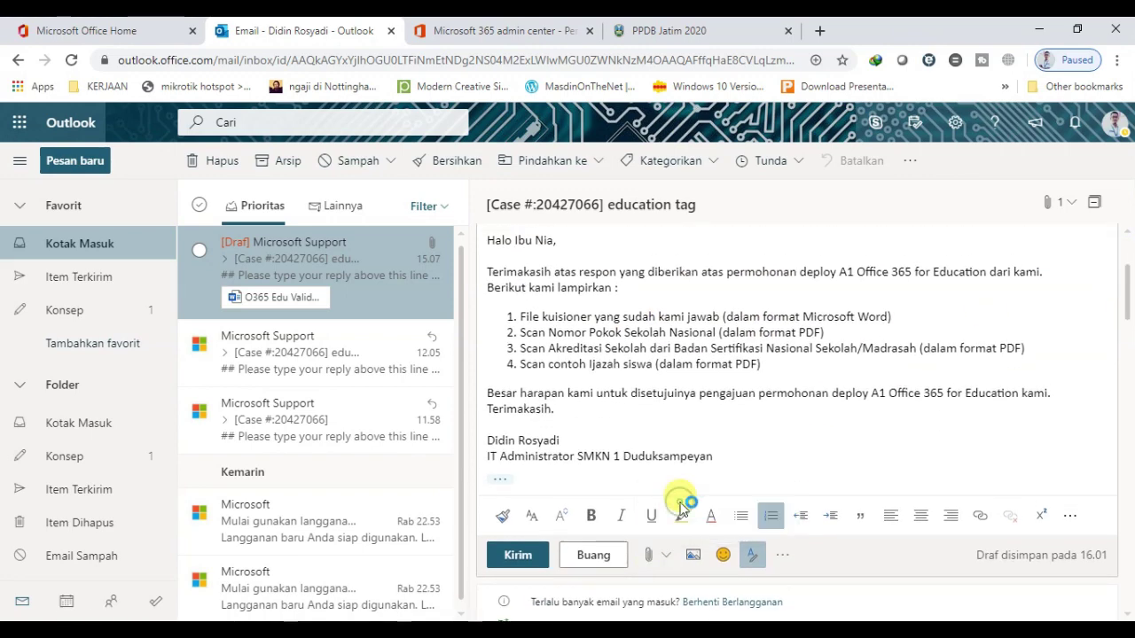
pyautogui.click(463, 438)
pyautogui.scroll(-5, 990, 426)
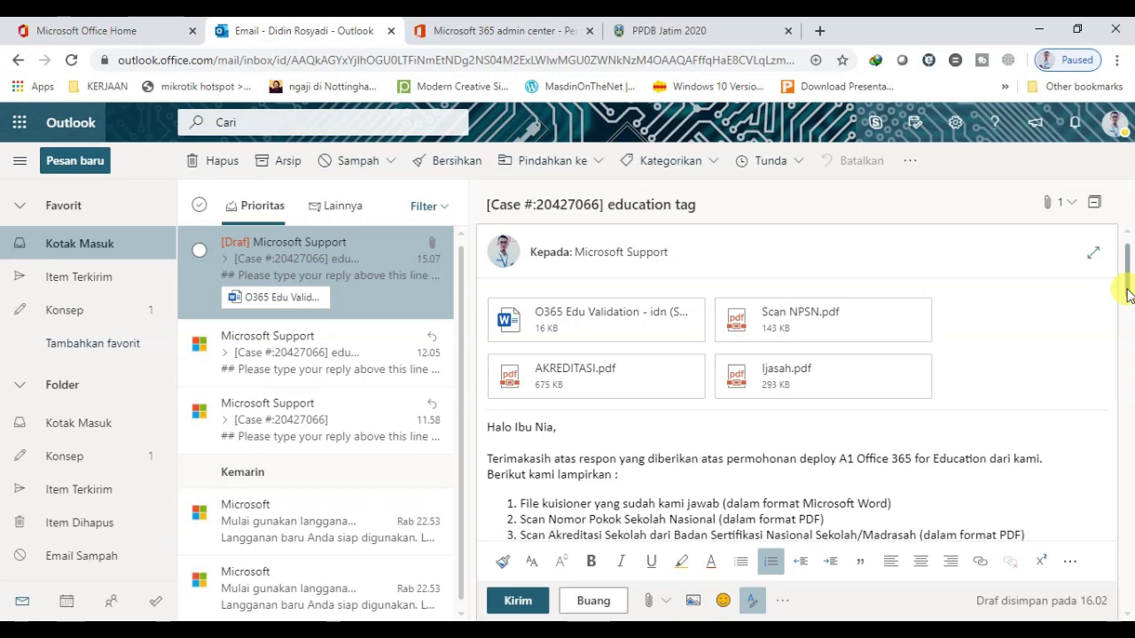
pyautogui.scroll(-1, 1127, 302)
pyautogui.scroll(-4, 1127, 301)
pyautogui.scroll(4, 1127, 301)
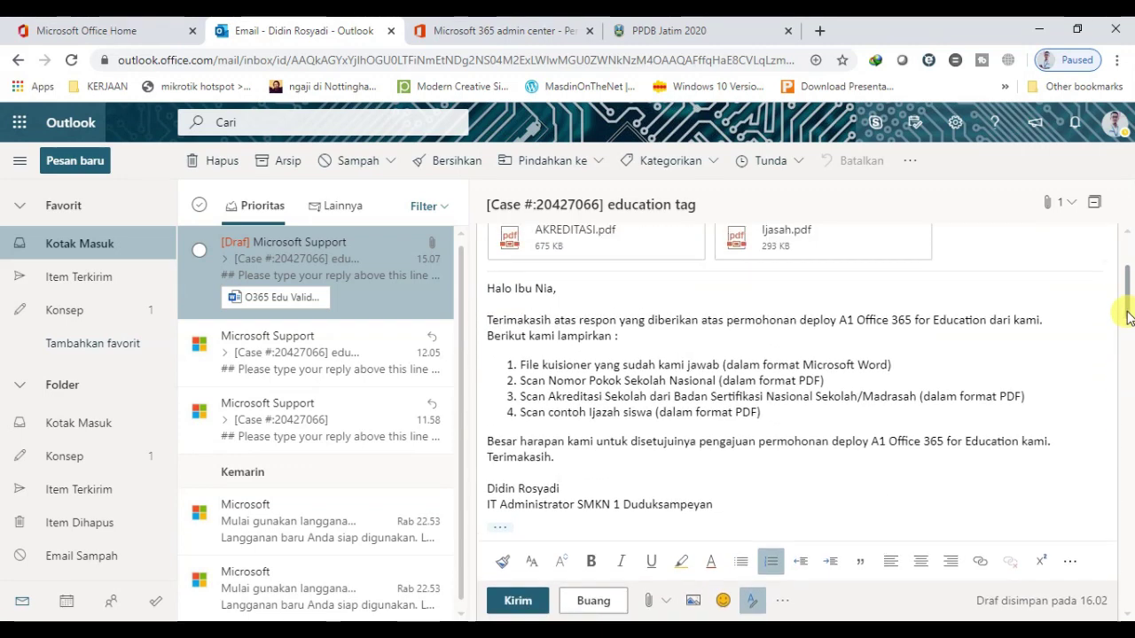
pyautogui.scroll(2, 1127, 301)
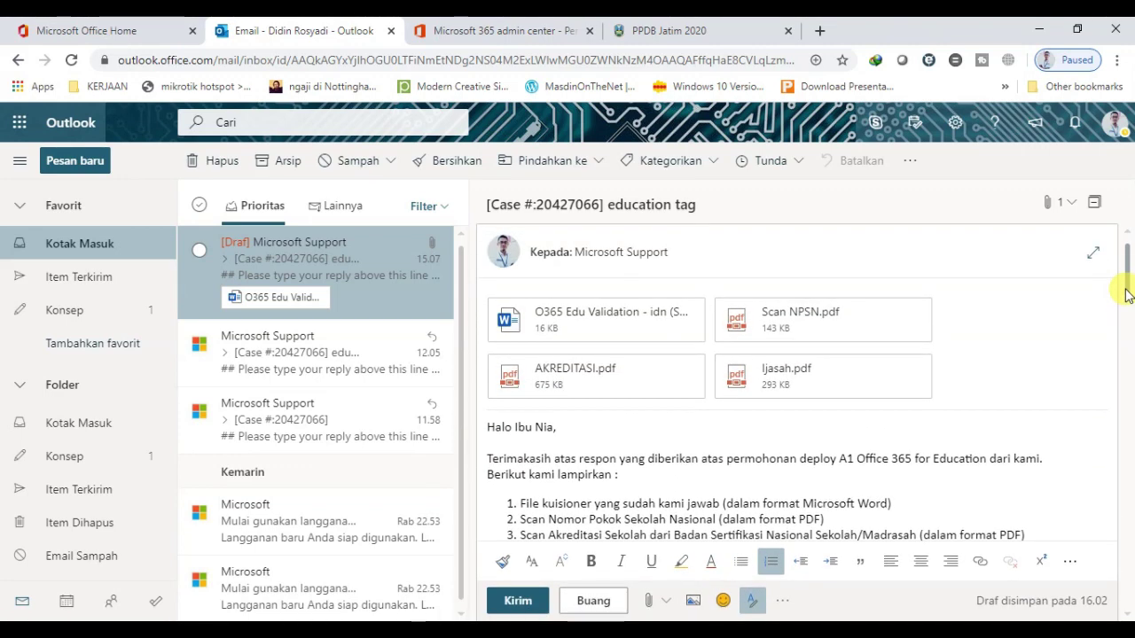
pyautogui.scroll(-2, 1127, 306)
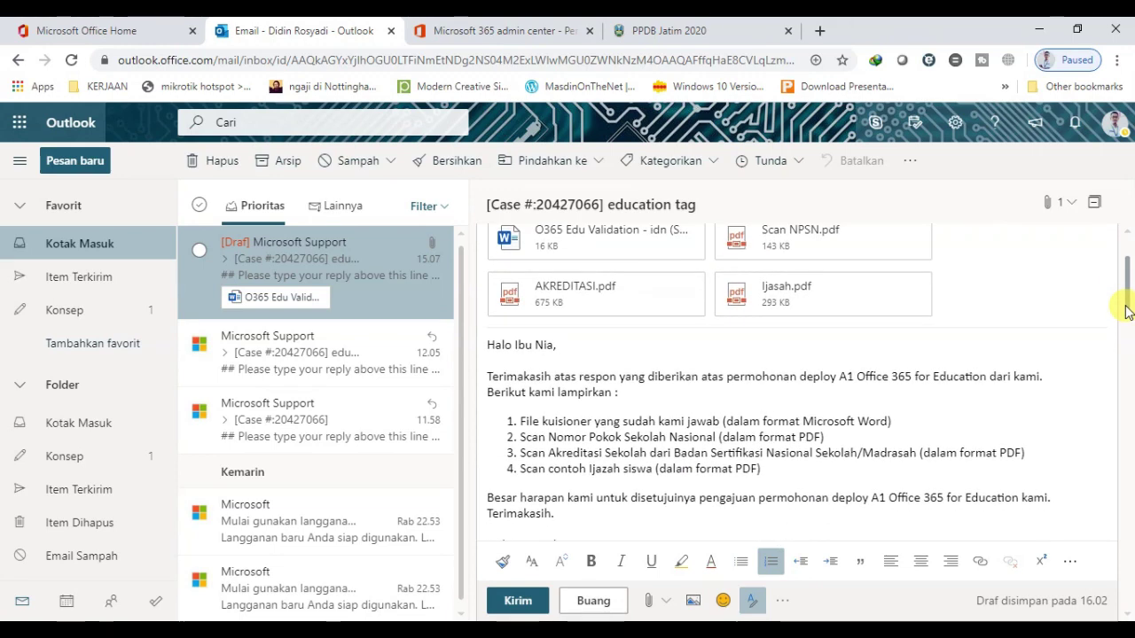
pyautogui.scroll(-1, 1127, 313)
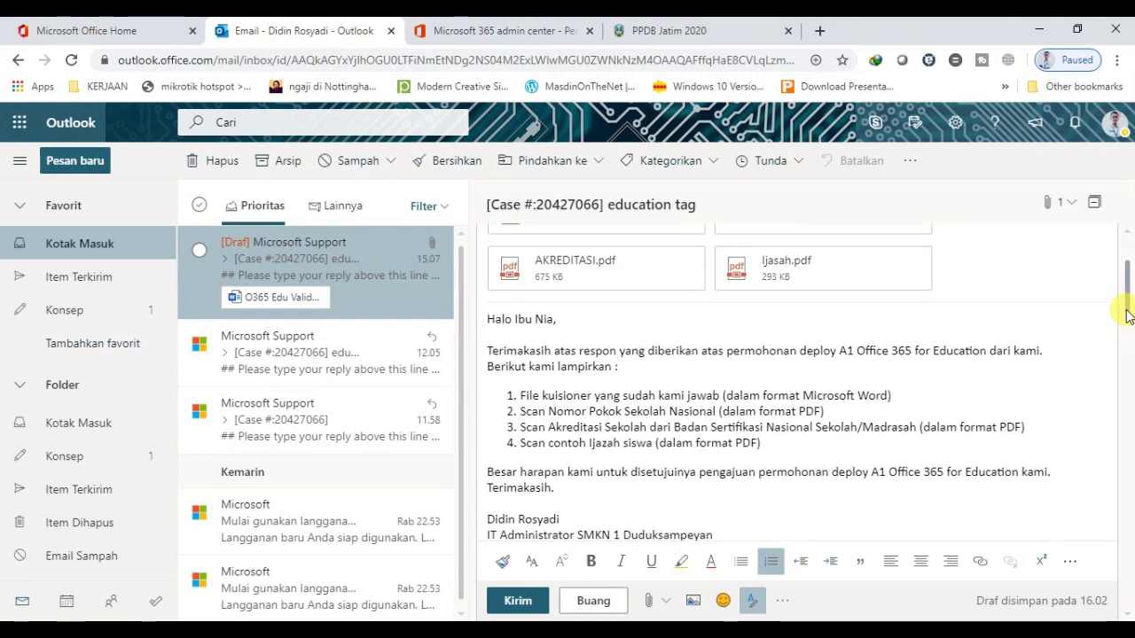
pyautogui.scroll(-2, 1127, 317)
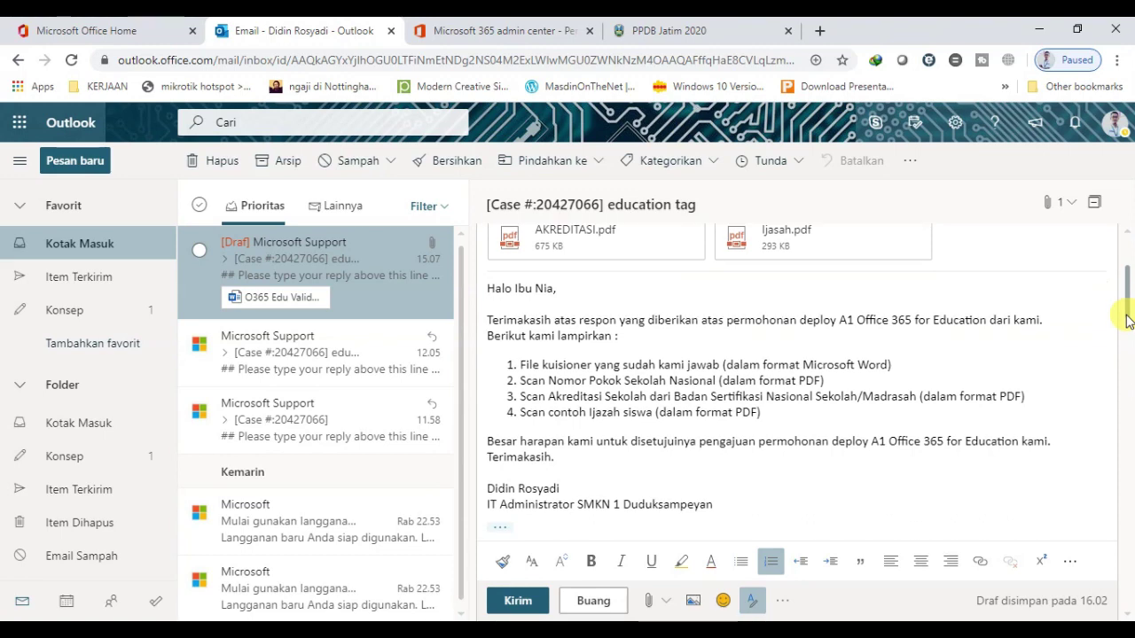
pyautogui.scroll(-2, 1127, 321)
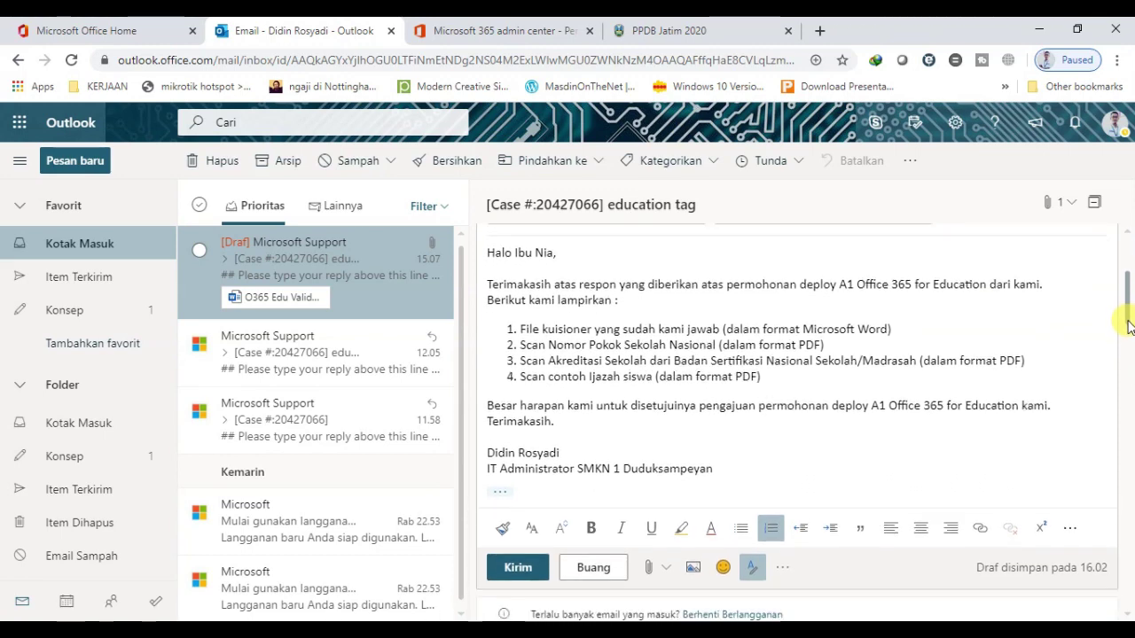
pyautogui.scroll(-2, 1127, 326)
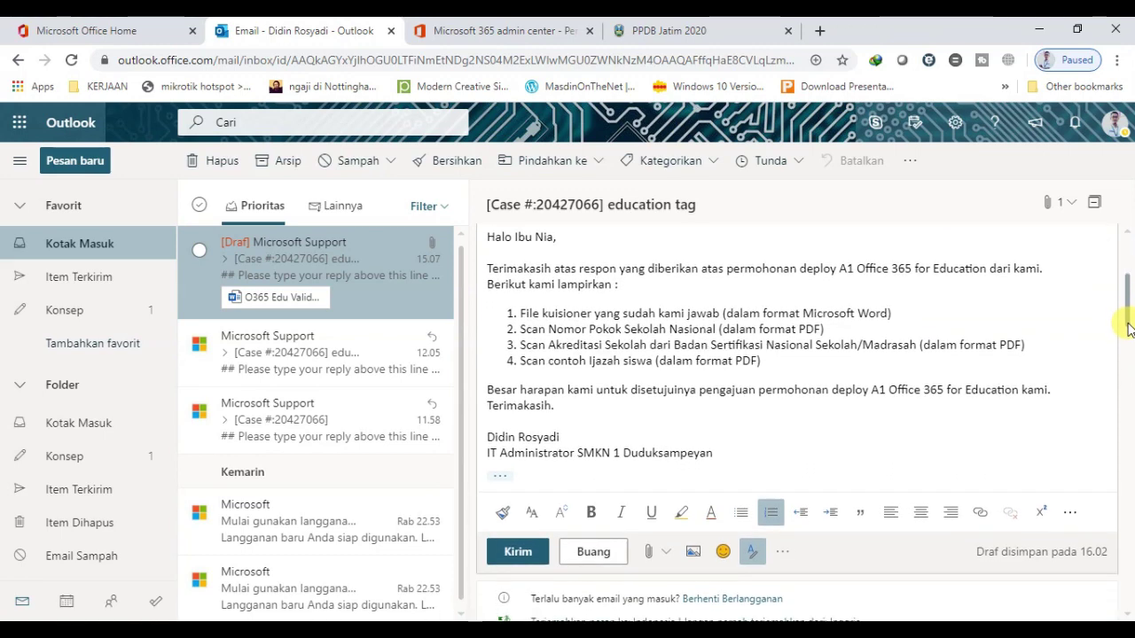
pyautogui.scroll(-2, 1128, 328)
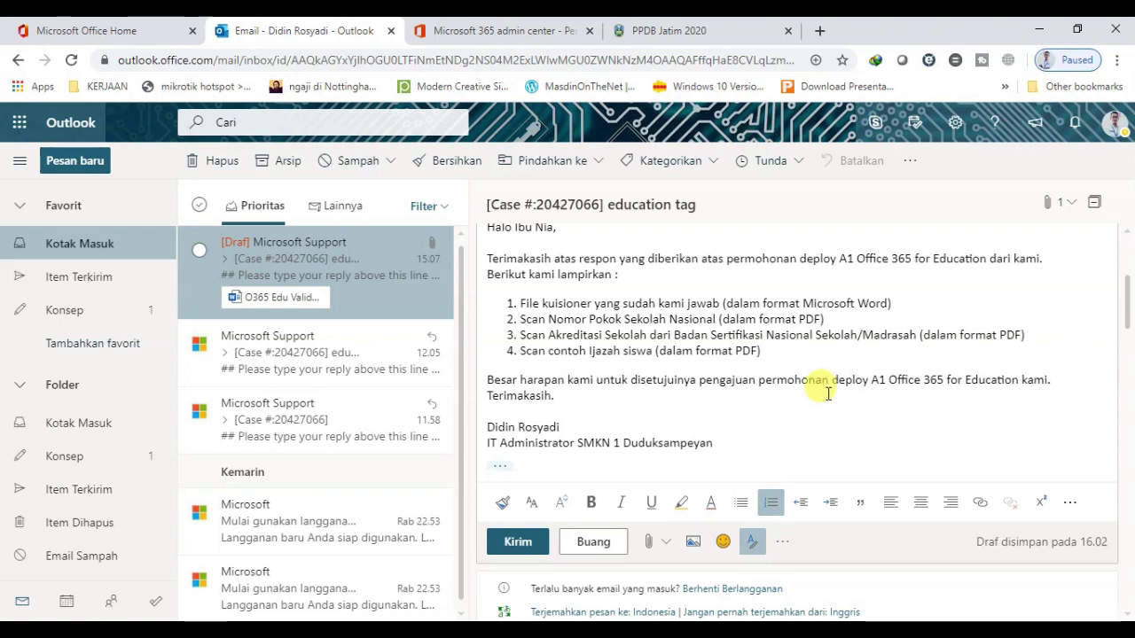
# Send the reply with its four attachments to Microsoft Support
pyautogui.click(512, 542)
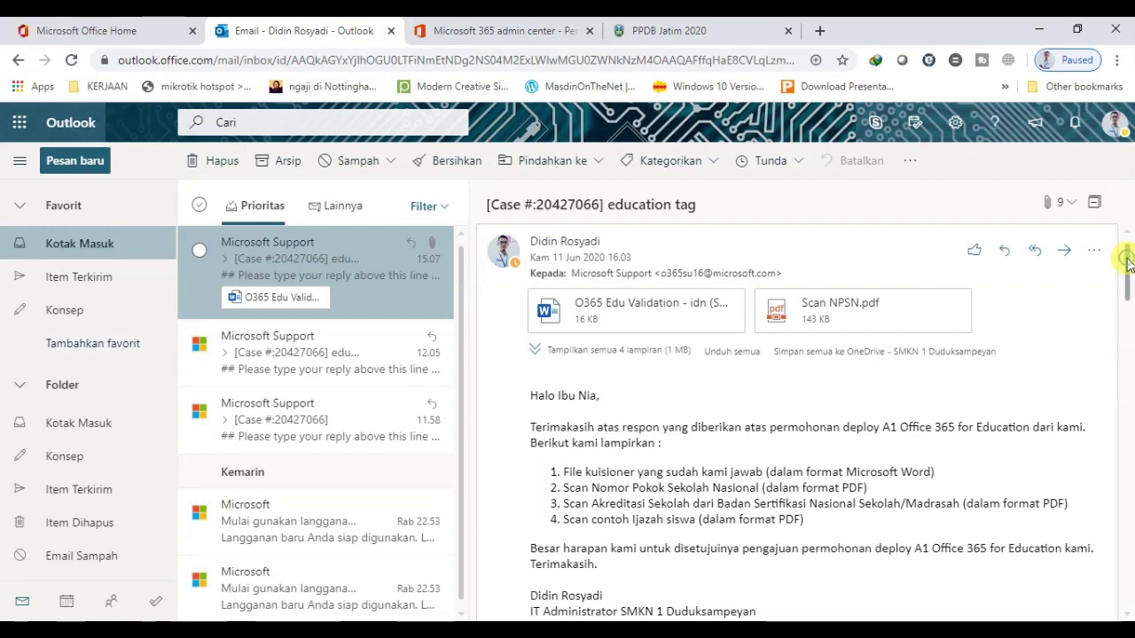
pyautogui.moveTo(1129, 264); pyautogui.dragTo(1131, 218)
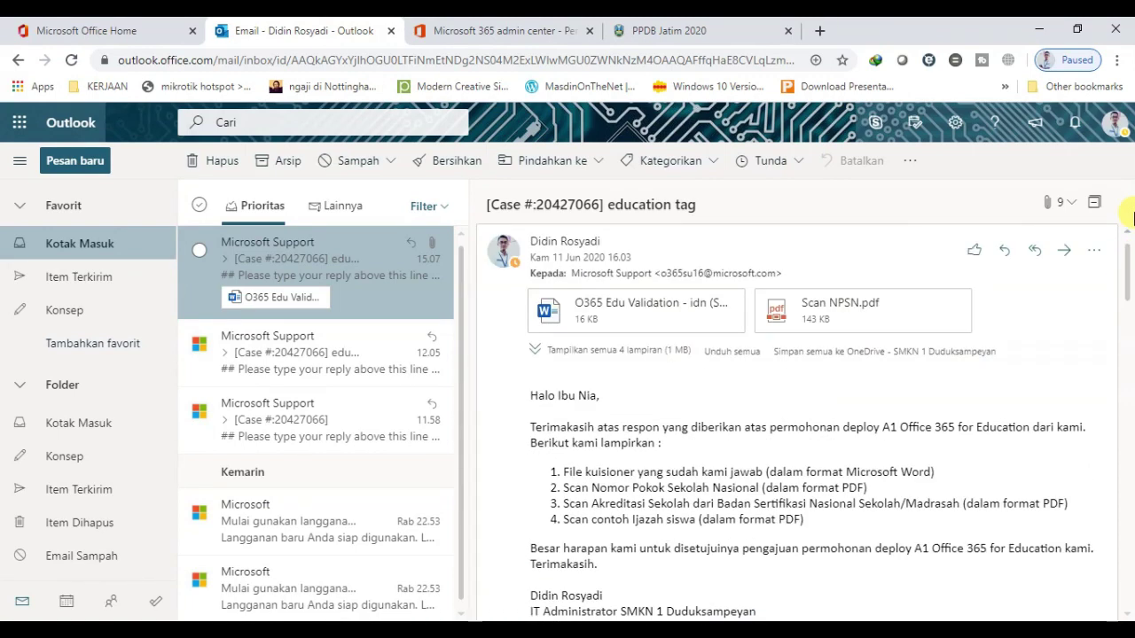